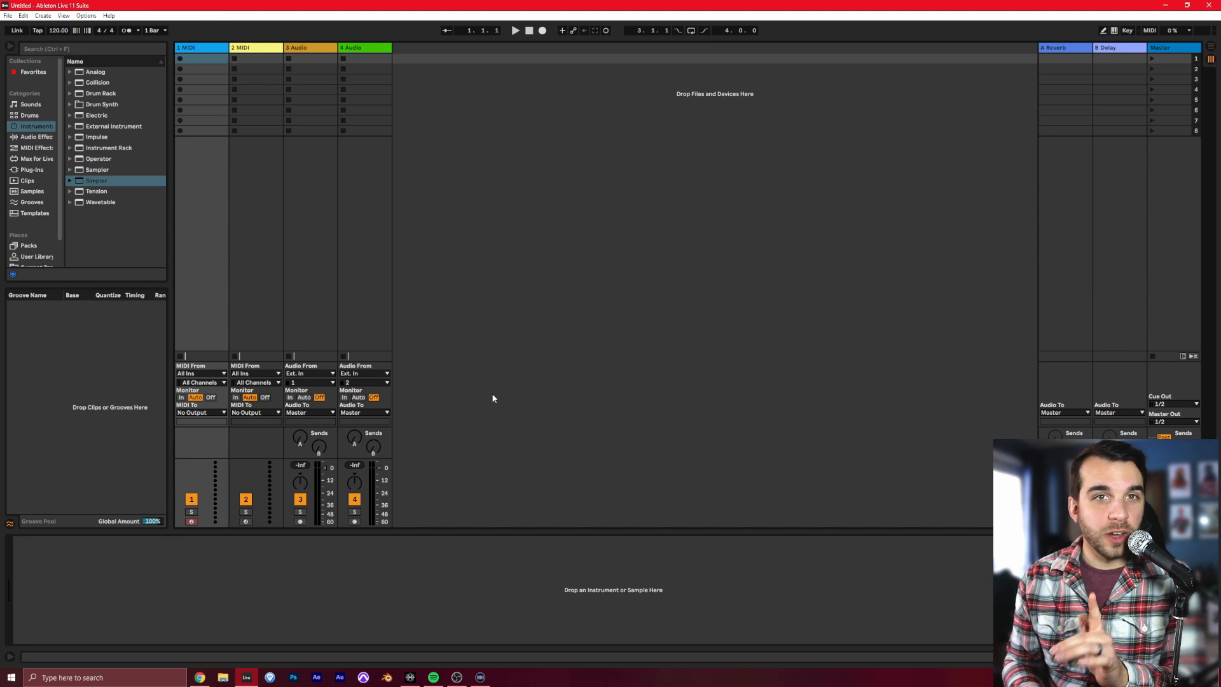
Step: Review the plug-in source folder settings in the Plug-Ins preferences and close the preferences
left_click(199, 678)
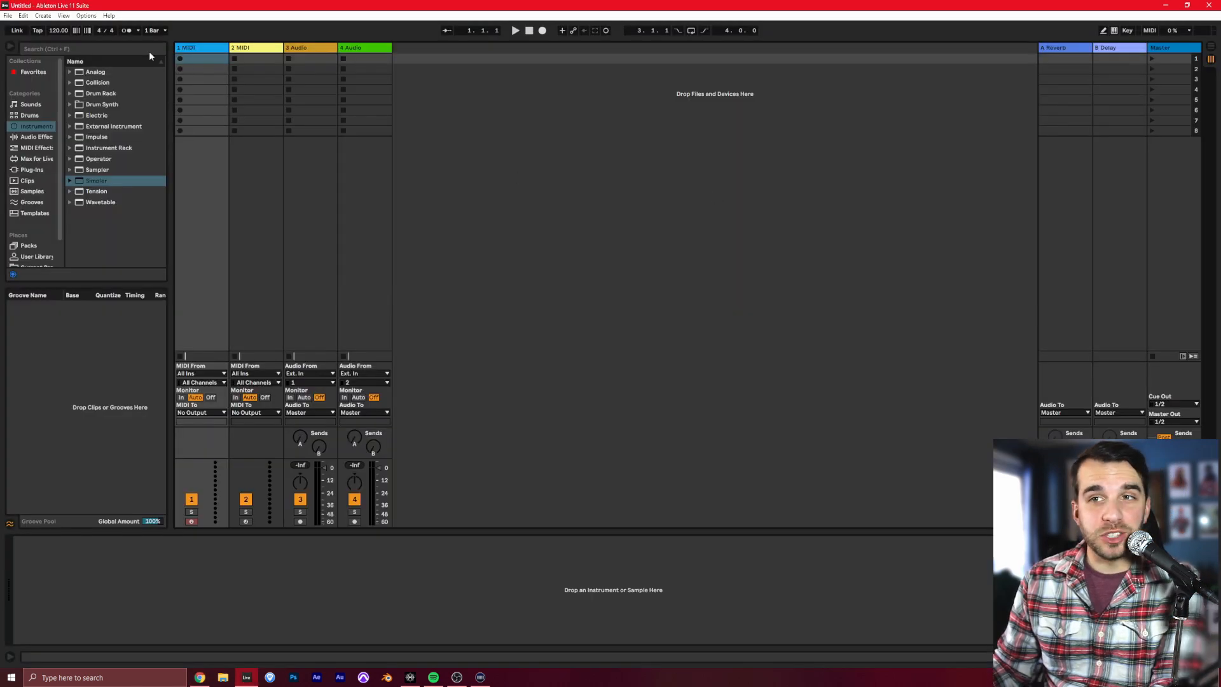
left_click(86, 15)
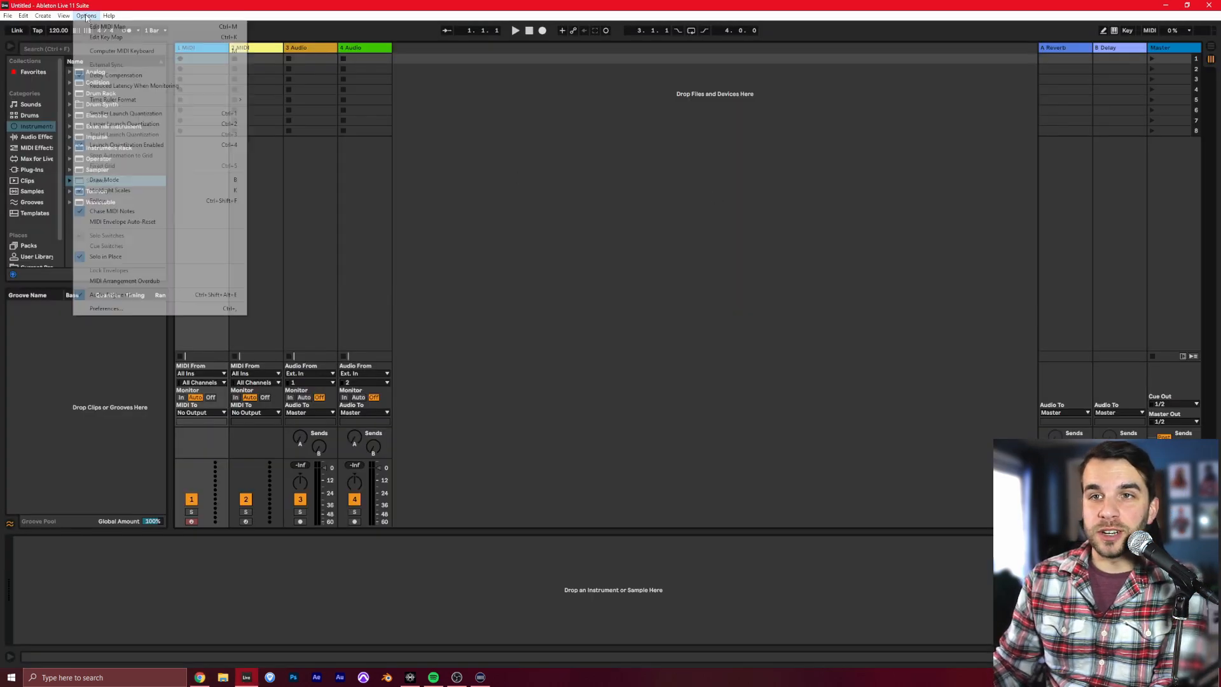
left_click(131, 308)
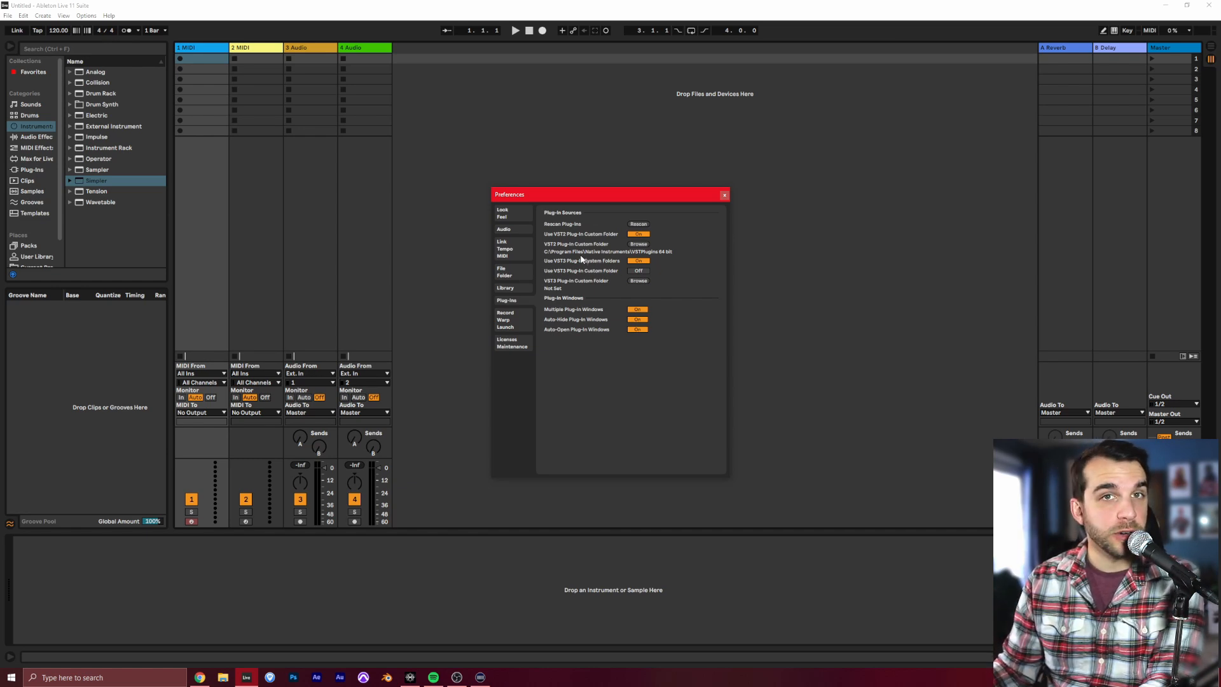
left_click(724, 196)
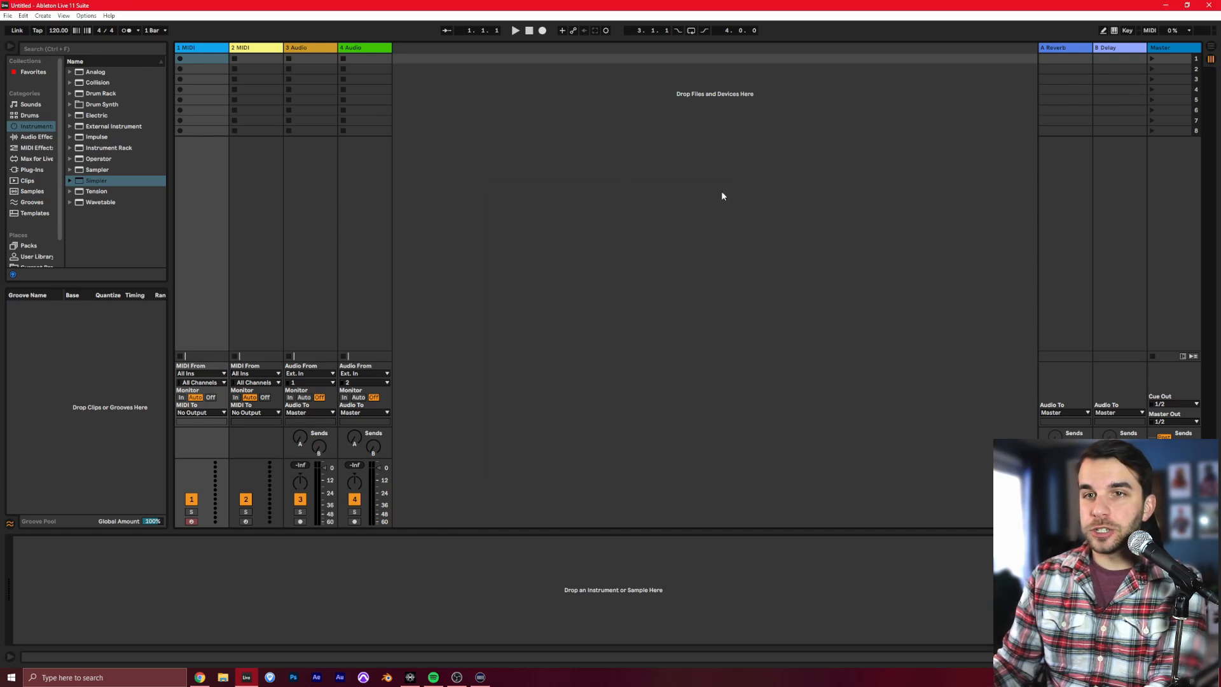
Step: Browse the VST3 plug-ins and select MAutoPitch in the MeldaProduction folder
left_click(26, 169)
left_click(70, 73)
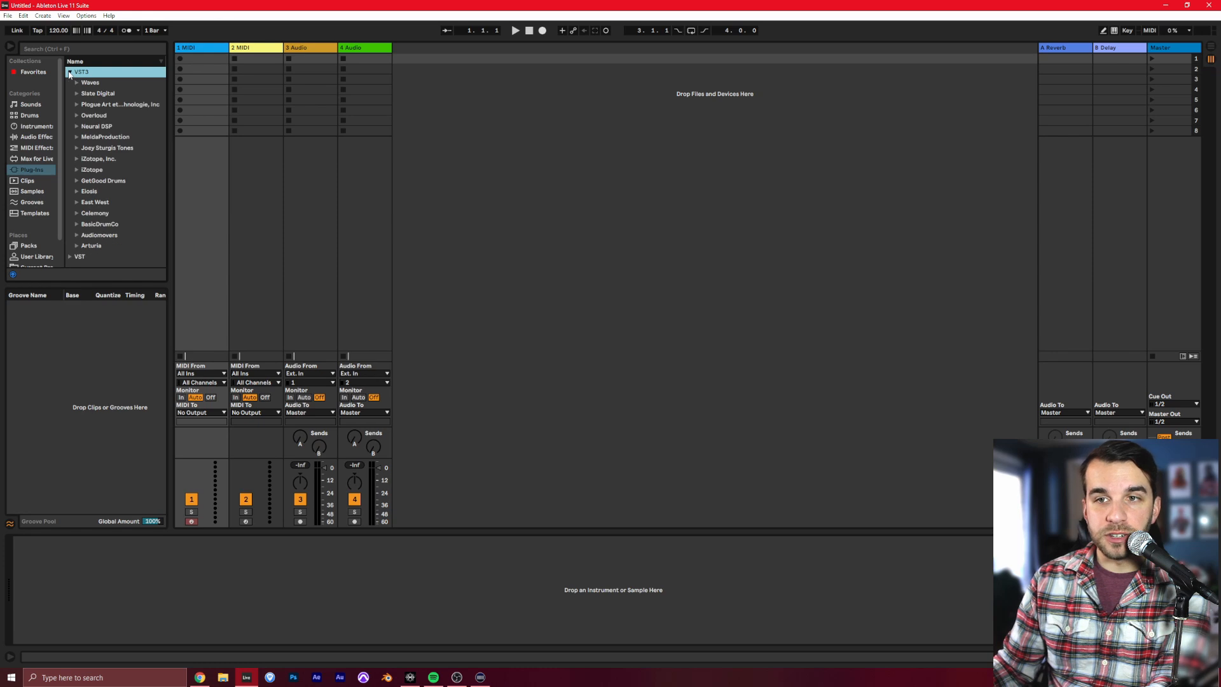
left_click(85, 137)
left_click(98, 148)
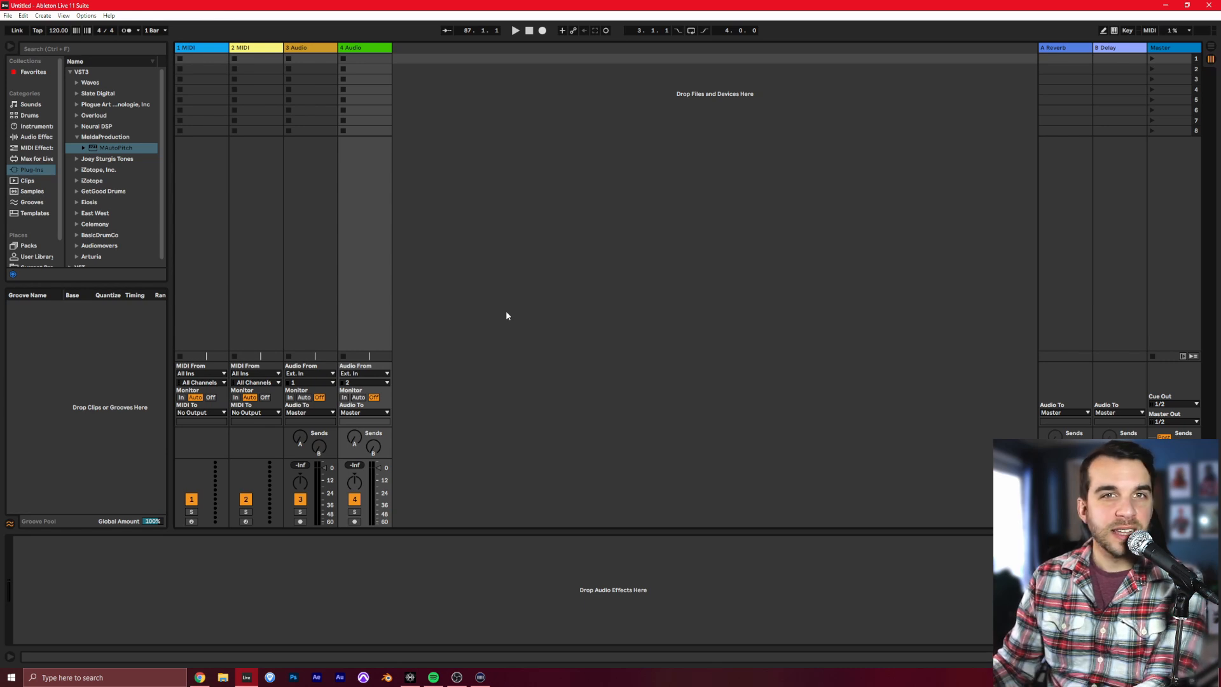
Step: Show the Arrangement View and delete both MIDI tracks and the second audio track, keeping one audio track
left_click(1209, 51)
key("Tab")
key("Tab")
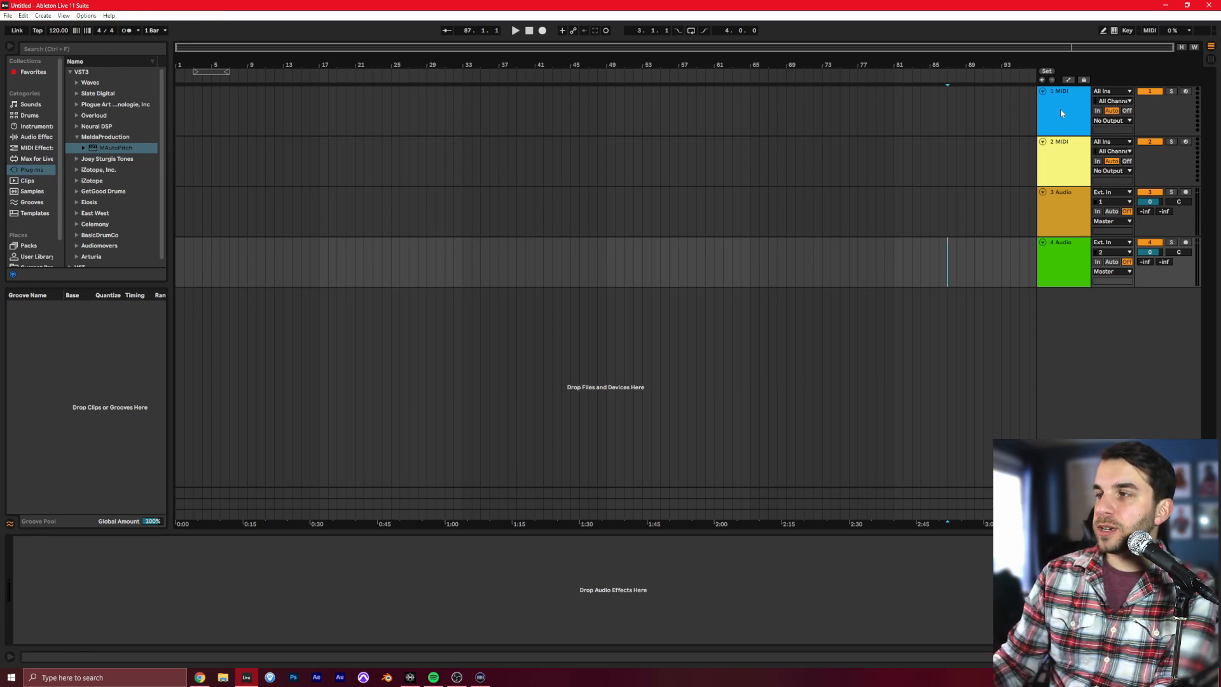
left_click(1058, 155, "shift")
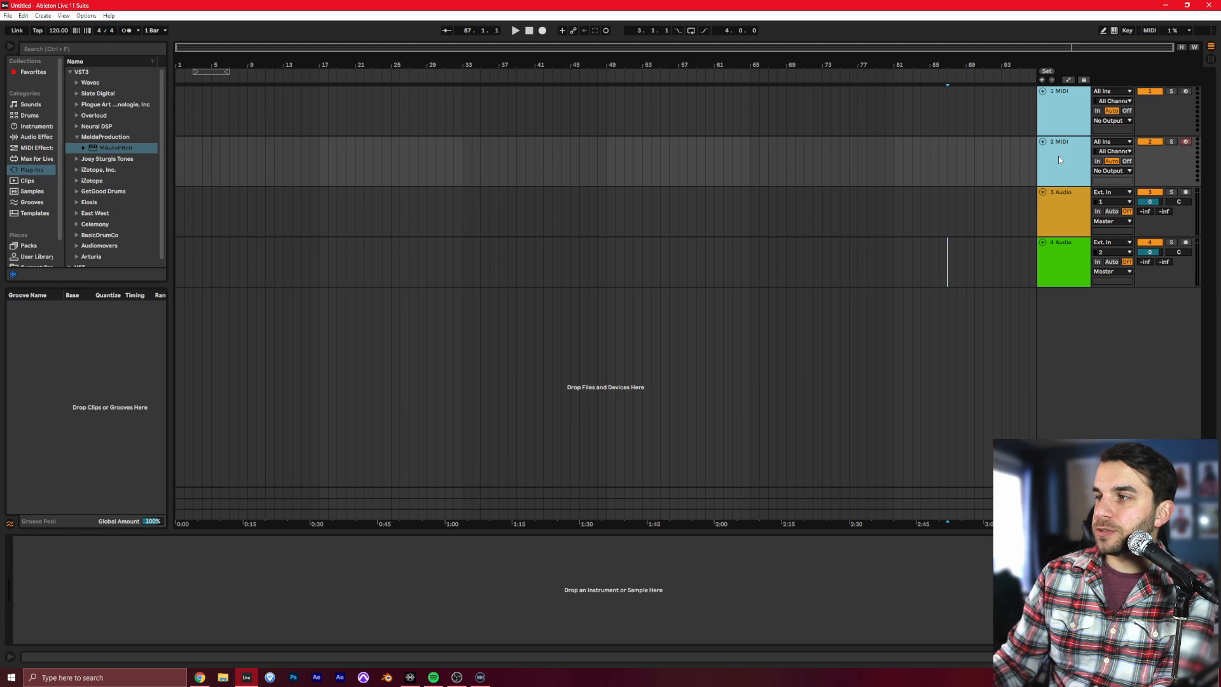
key("Delete")
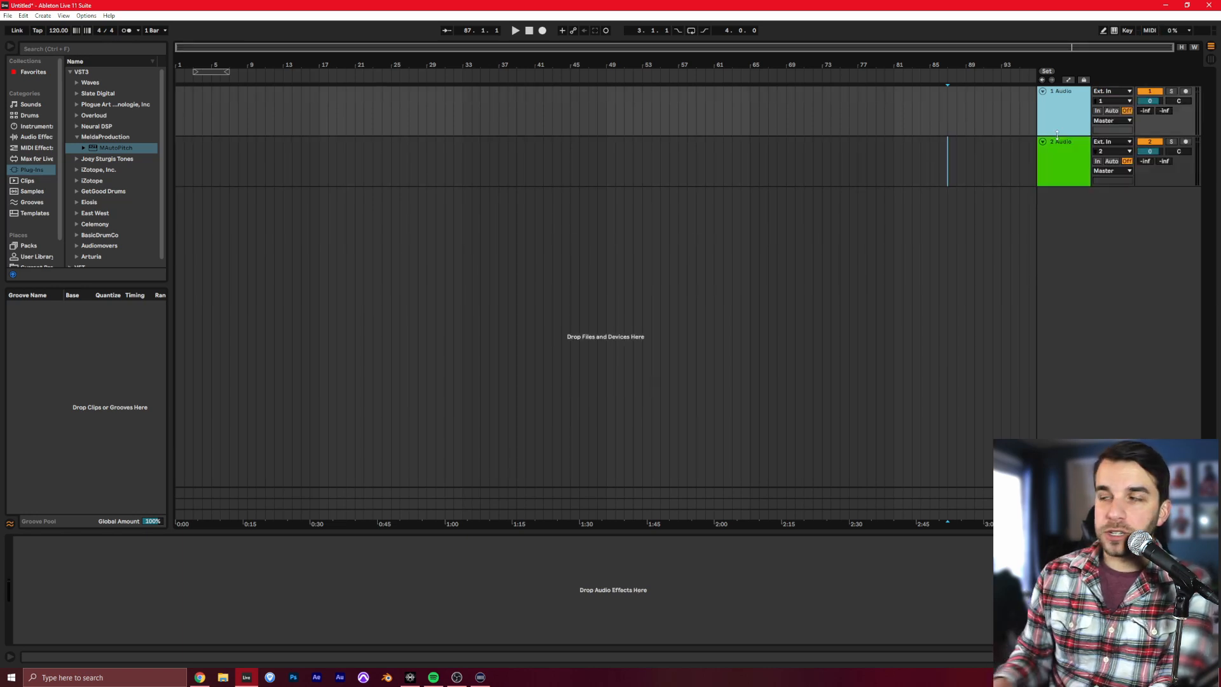
left_click(1063, 161)
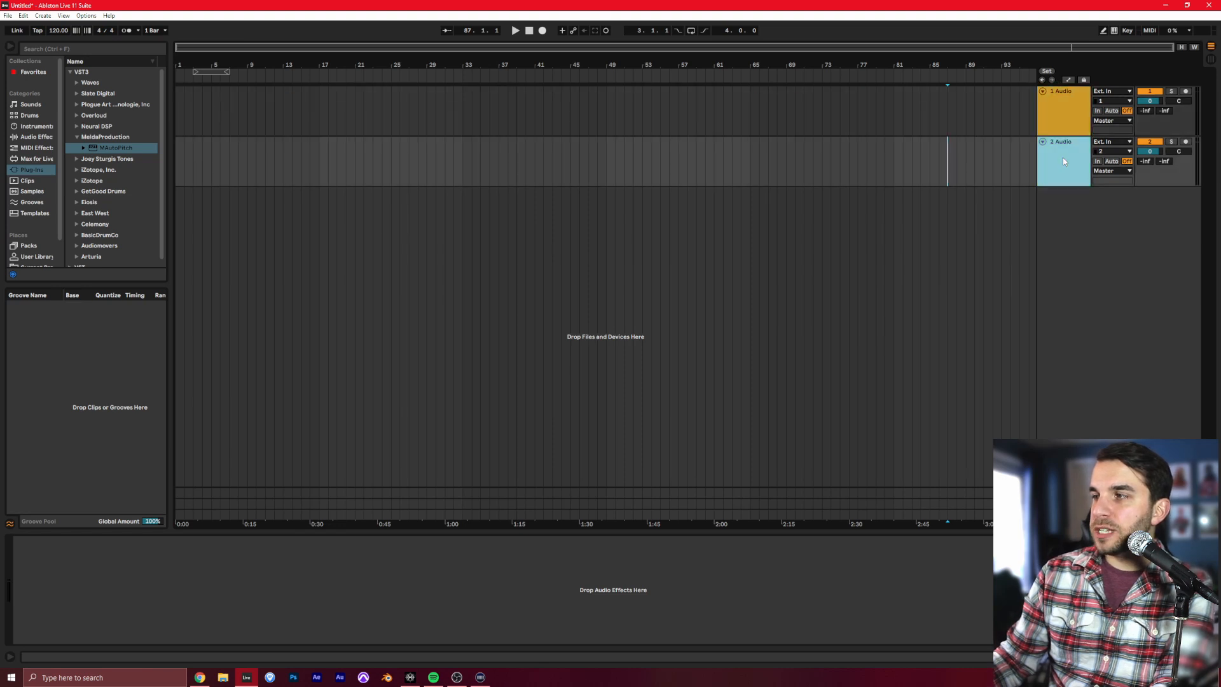
key("Delete")
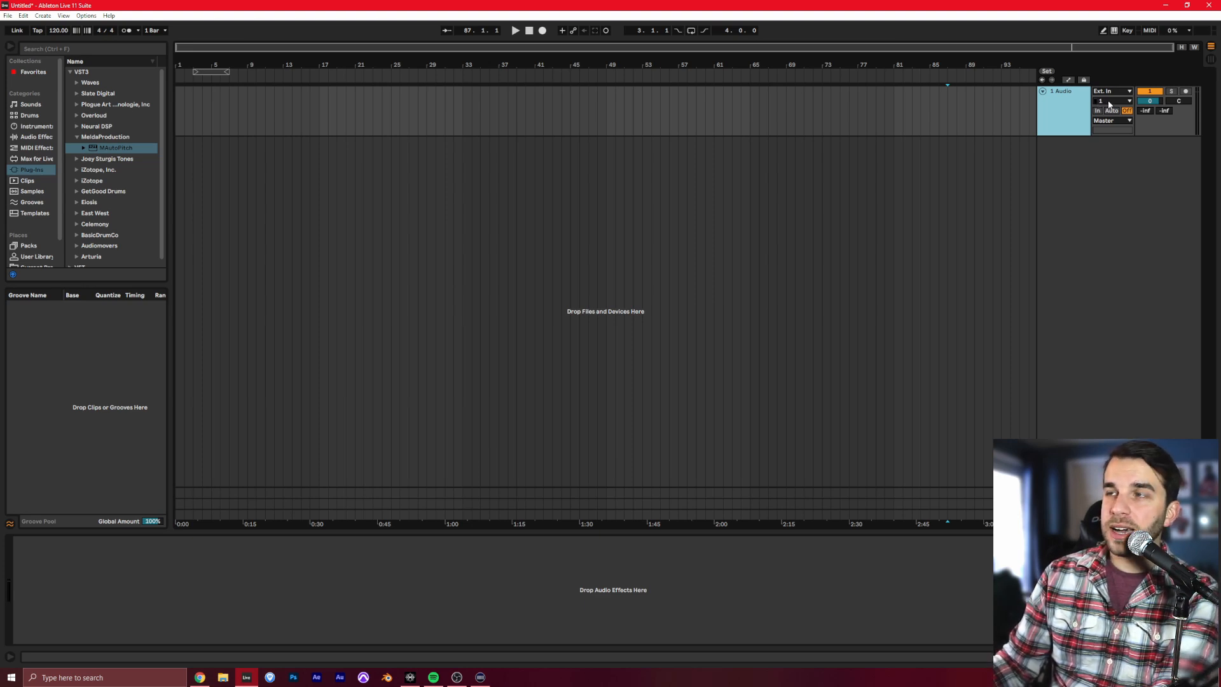
Step: Set the audio track's input channel to 3 and, with the track armed, record about 24 bars from the start of the timeline
left_click(1111, 102)
left_click(1109, 161)
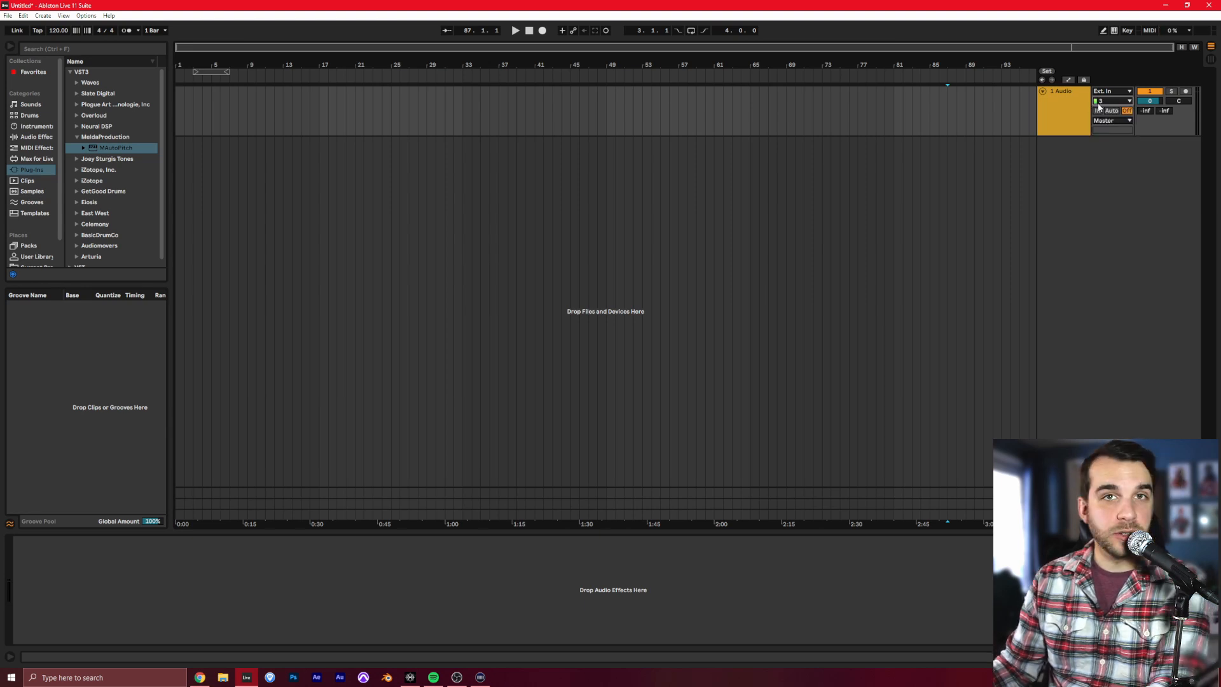
left_click(1186, 92)
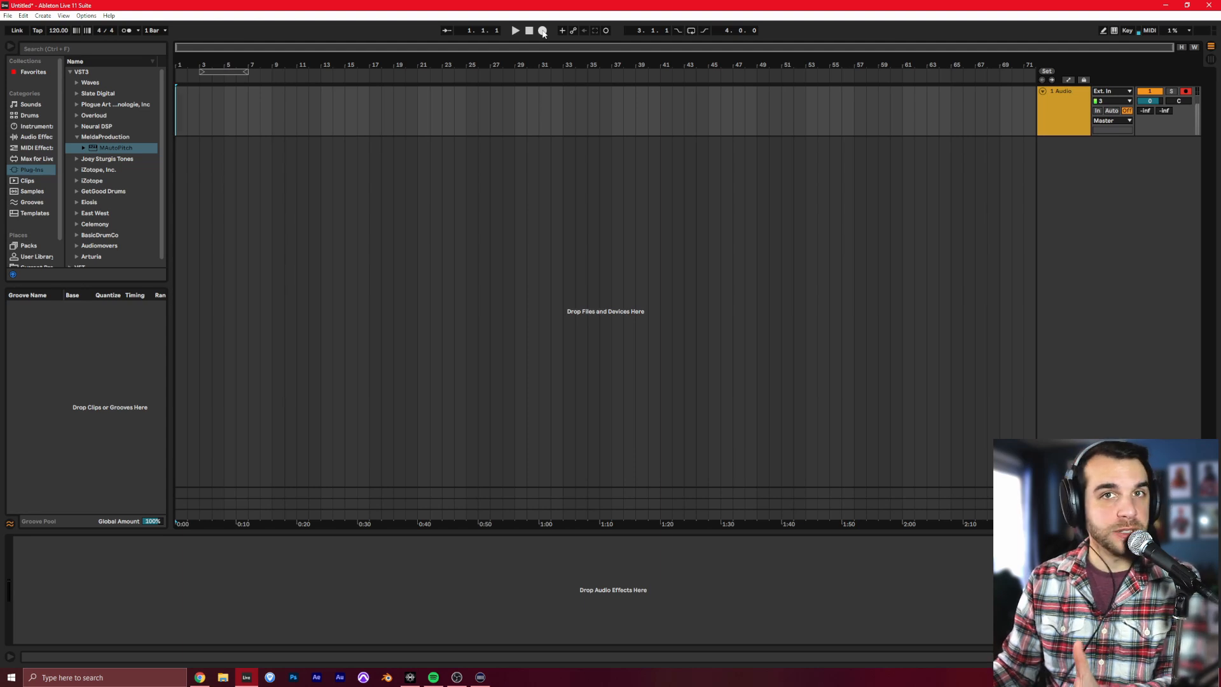
left_click(542, 31)
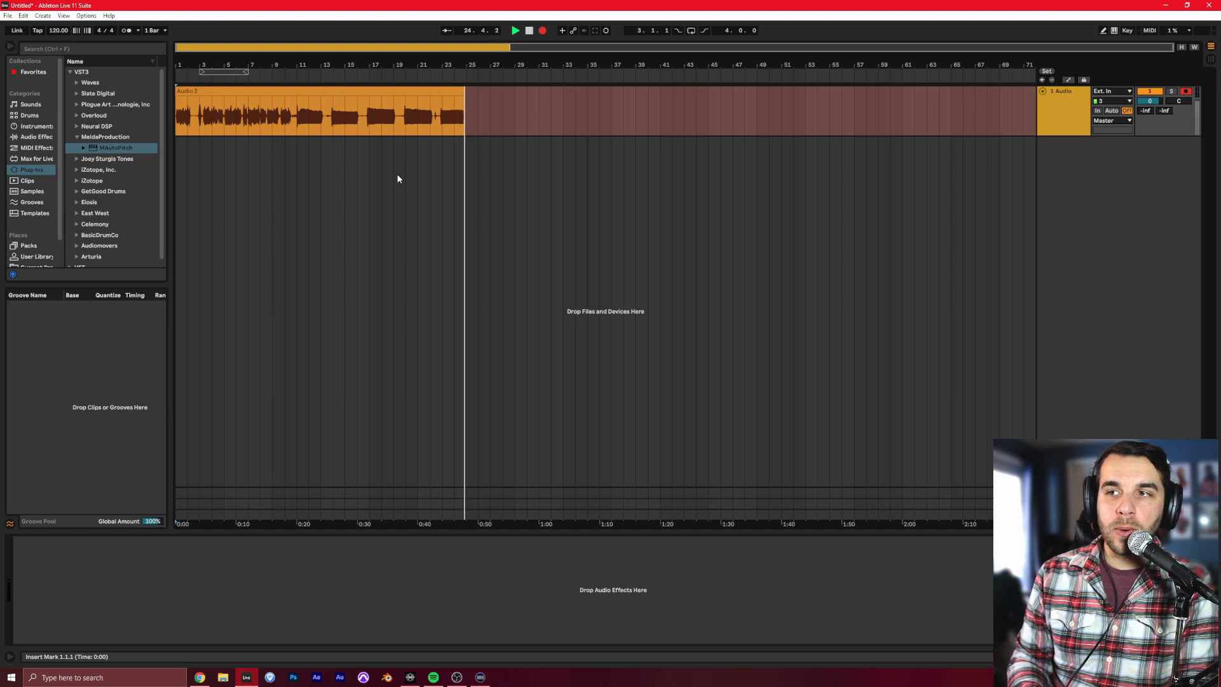
key("space")
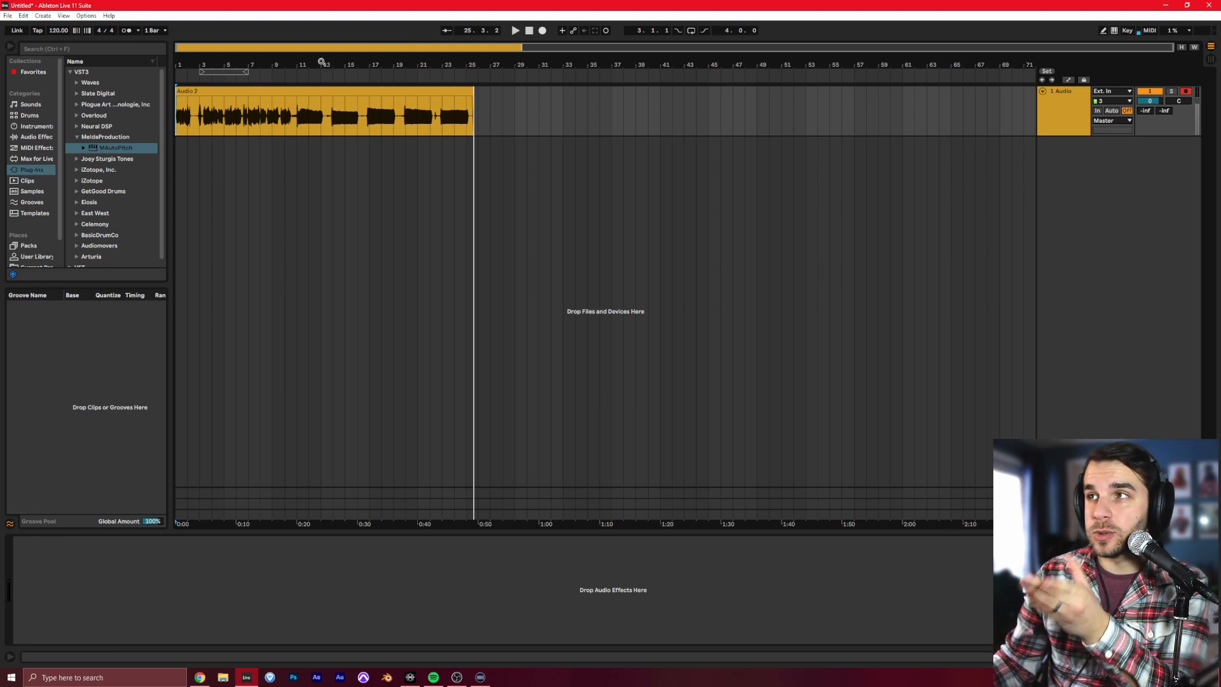
Step: Delete the first ten bars of the recorded clip, from bar 1 to bar 11, before the first sustained note
left_click_drag(322, 62, 322, 155)
left_click(250, 123)
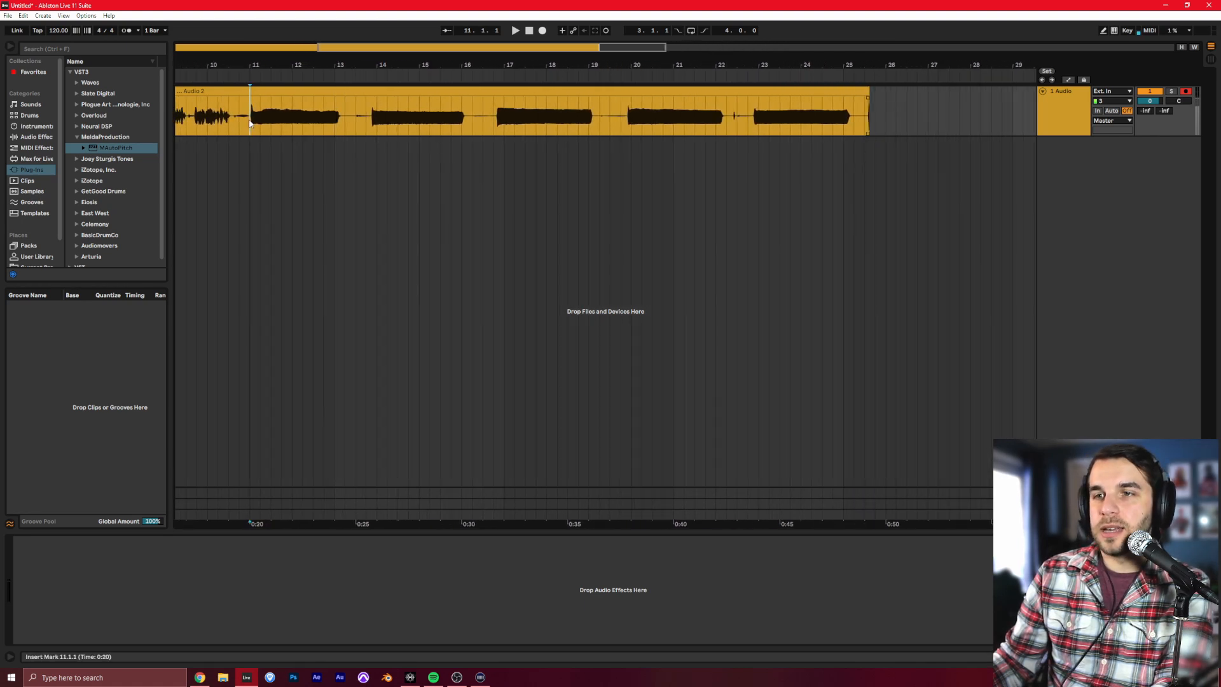
left_click_drag(250, 123, 155, 116)
left_click(513, 114)
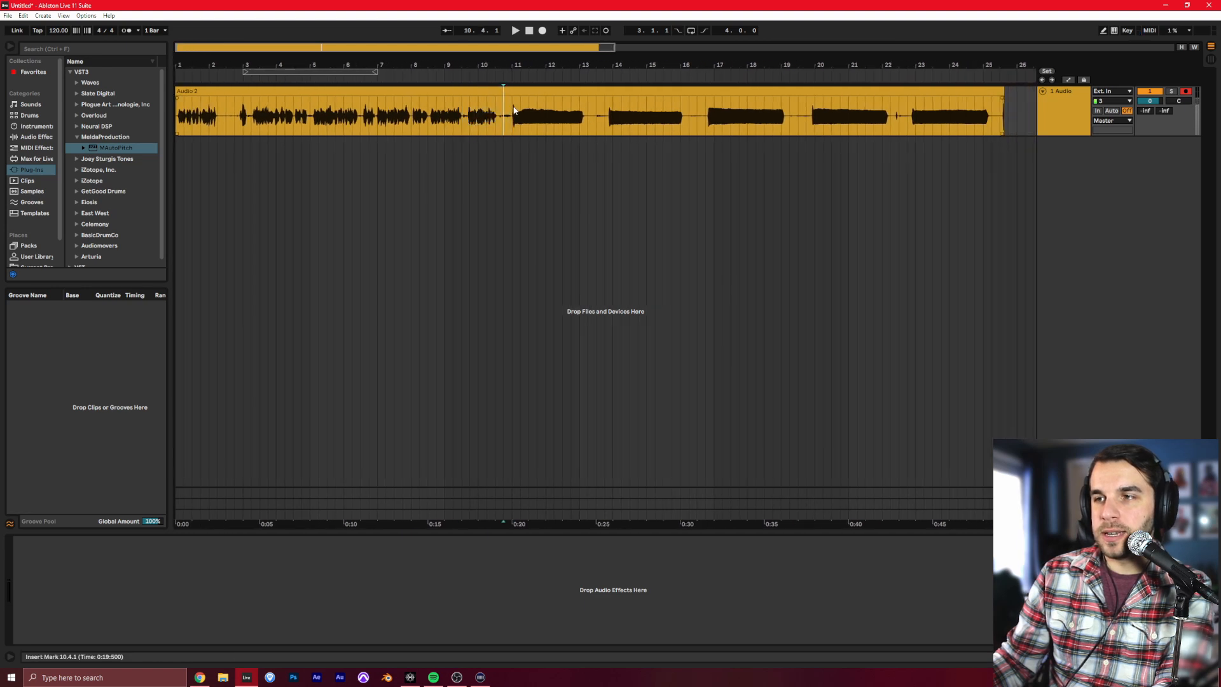
left_click_drag(513, 113, 172, 121)
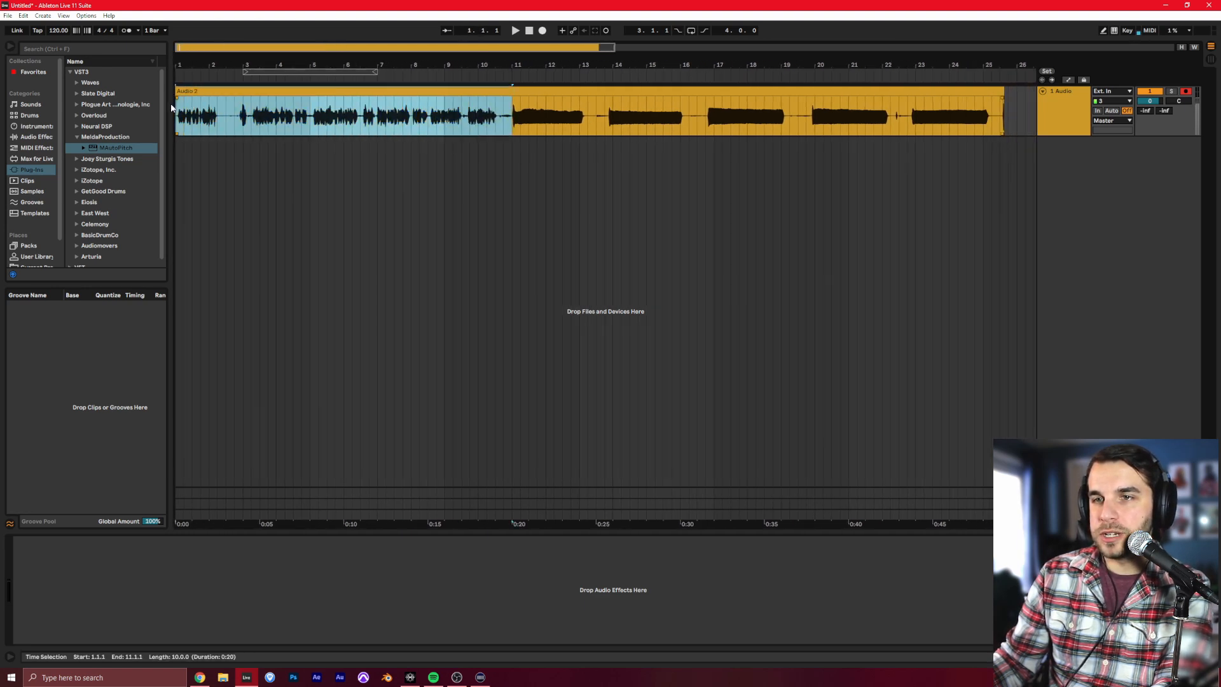
key("Delete")
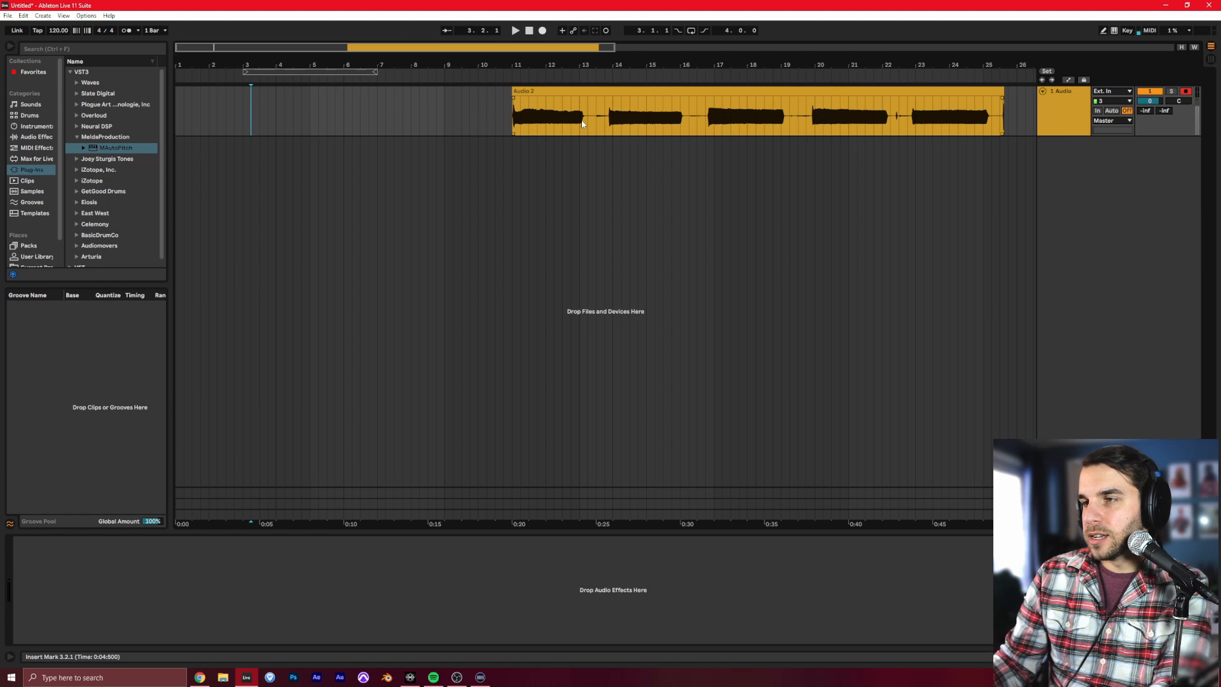
Step: Delete the quiet gaps between the sustained notes and the tail after bar 25, leaving five separate two-bar clips
left_click(579, 125)
left_click_drag(579, 125, 609, 121)
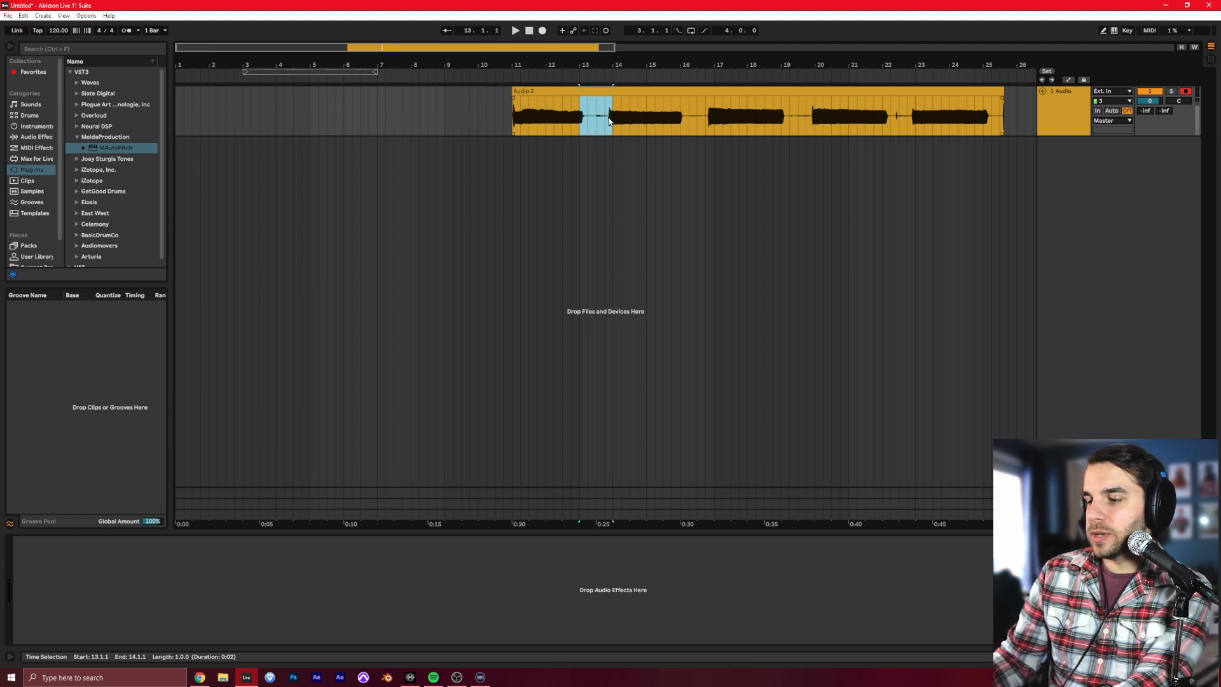
key("Delete")
left_click_drag(675, 117, 710, 119)
key("Delete")
key("ctrl+z")
left_click(695, 123)
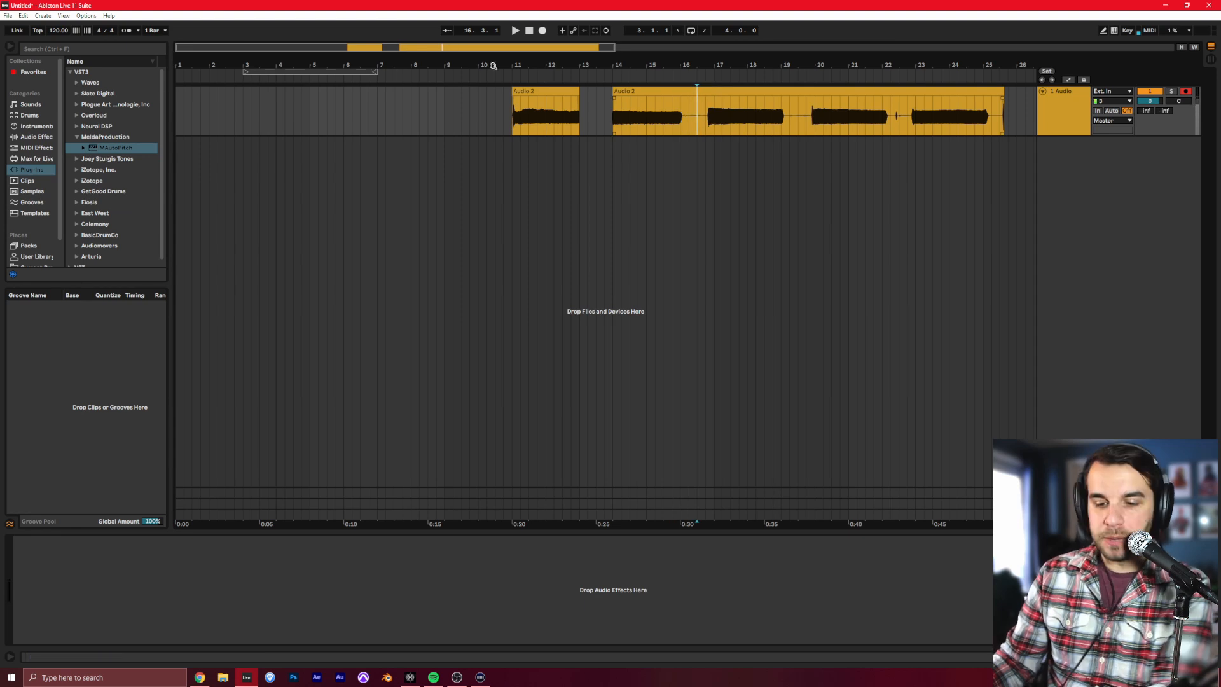
left_click_drag(681, 118, 811, 114)
key("Delete")
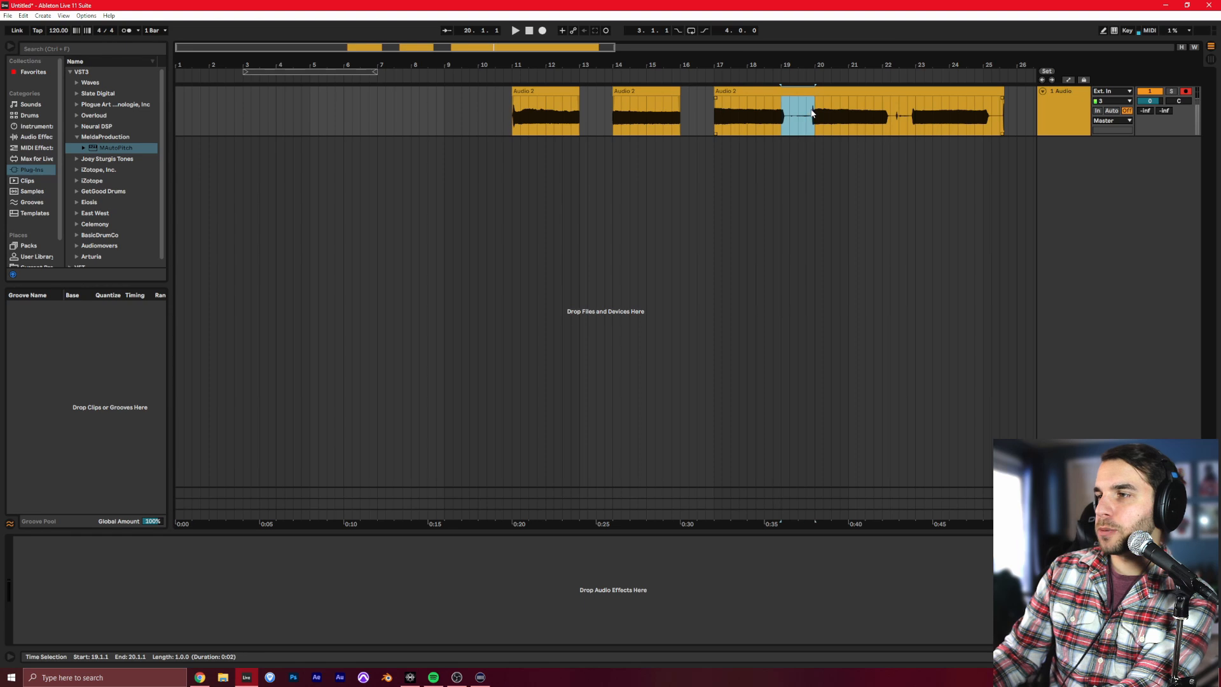
key("Delete")
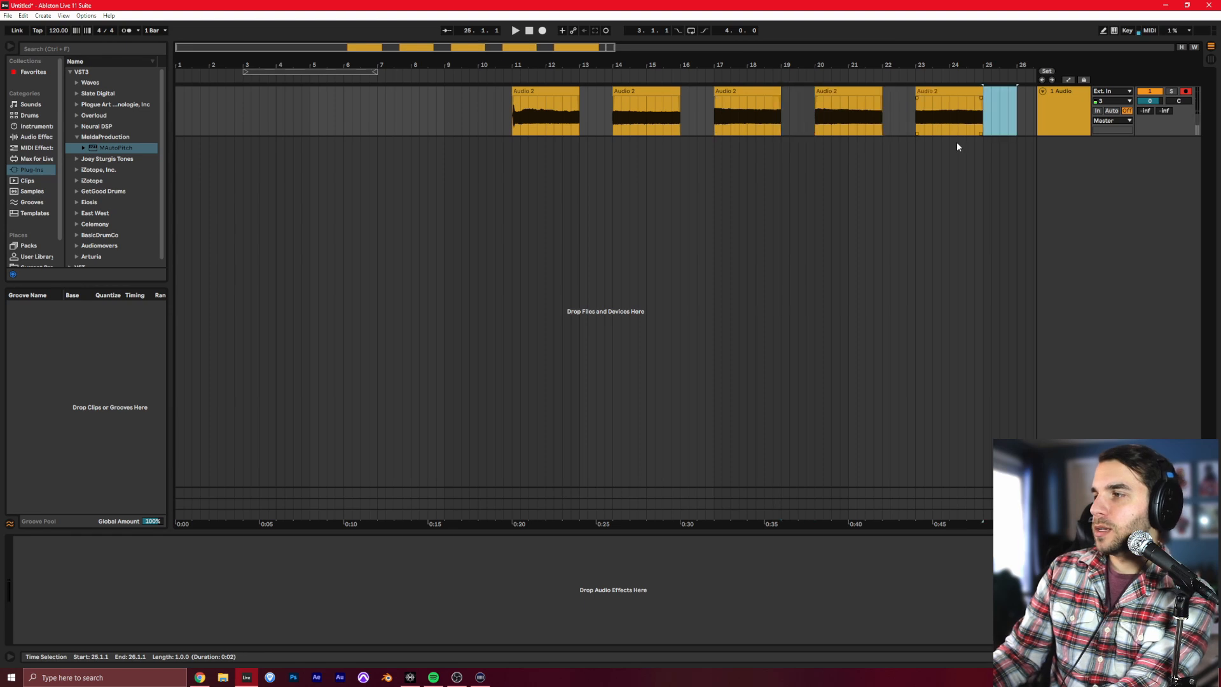
left_click(956, 141)
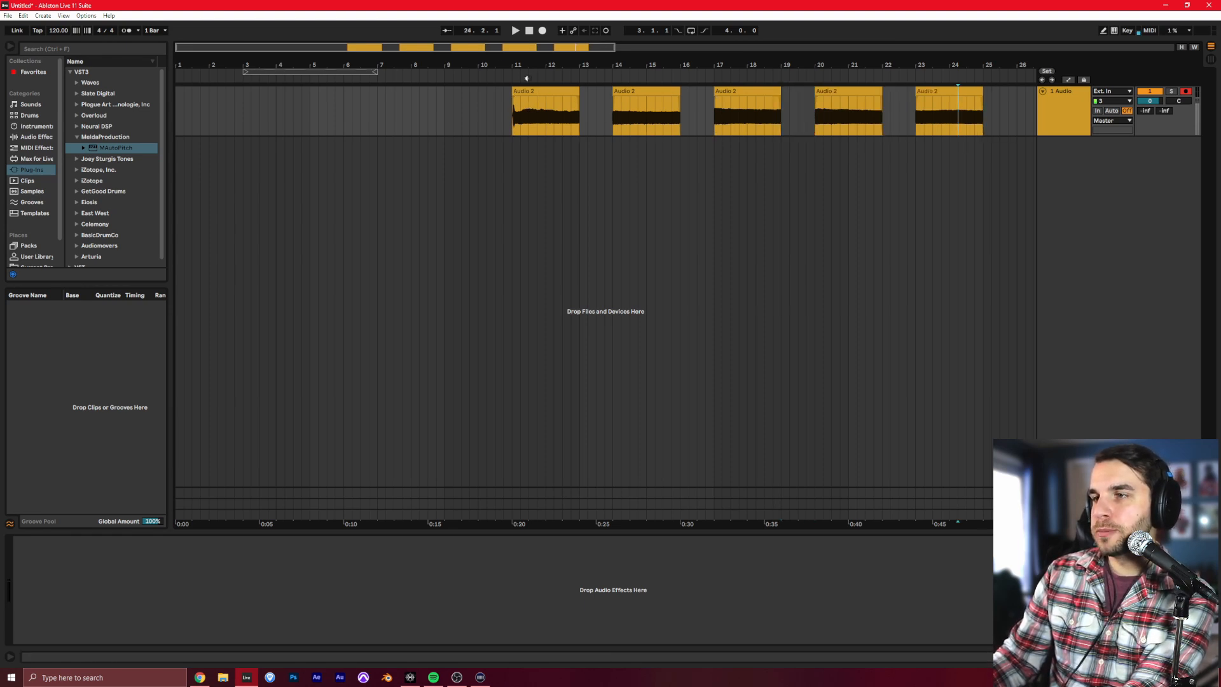
Step: Turn the fixed grid off and trim the first clip's start to the onset of its note
left_click_drag(533, 64, 477, 115)
left_click_drag(477, 65, 476, 65)
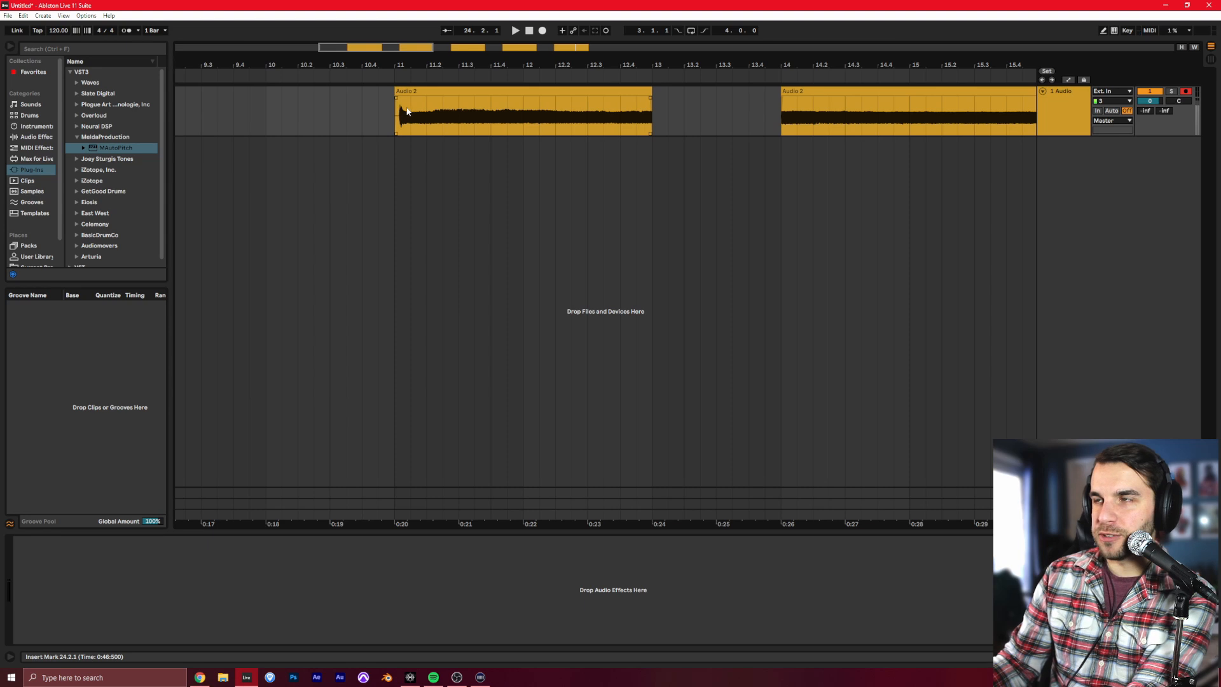
right_click(342, 105)
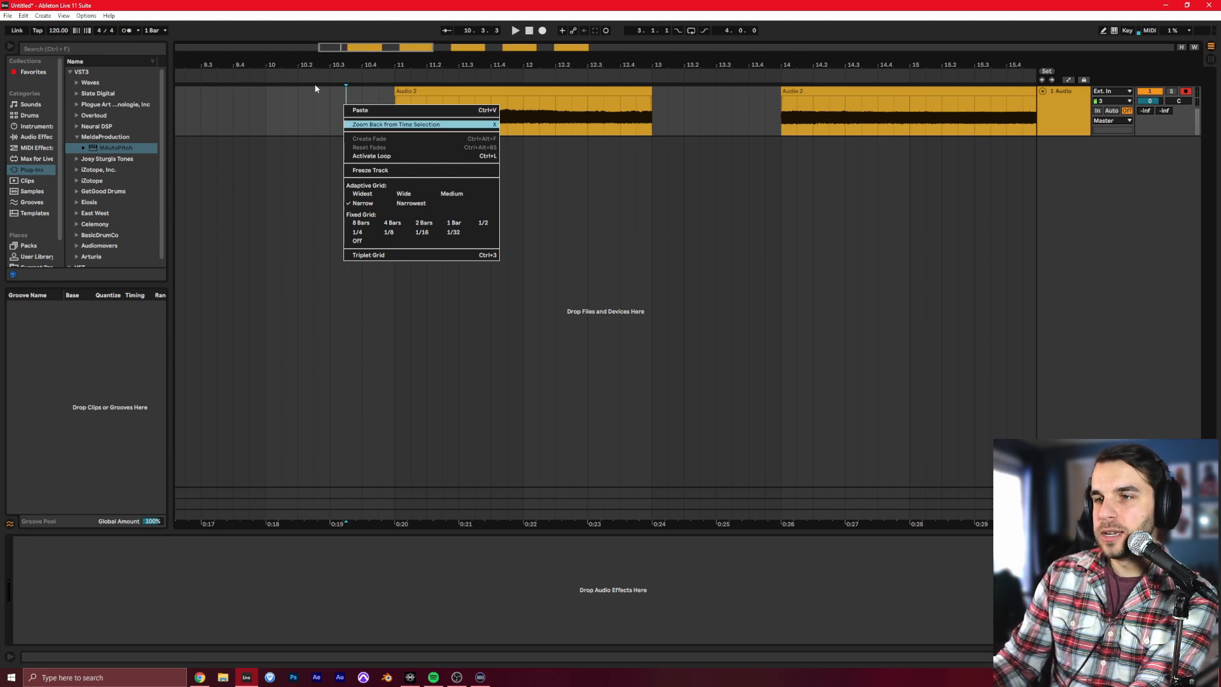
left_click(353, 242)
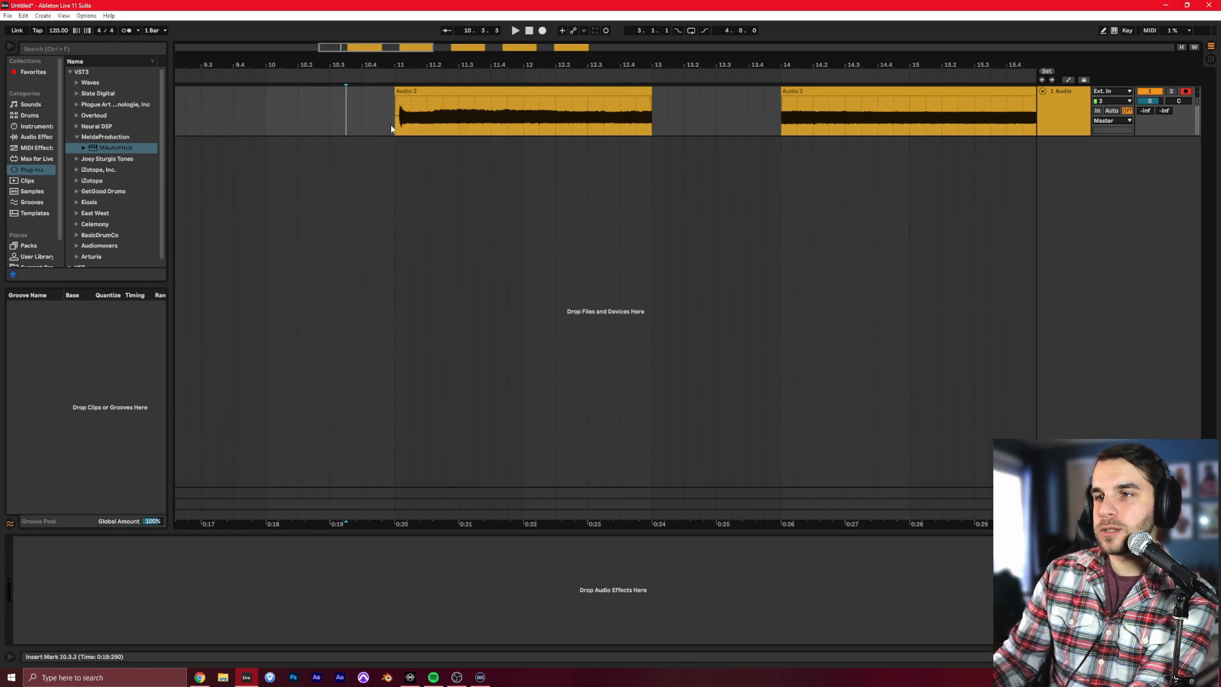
right_click(361, 106)
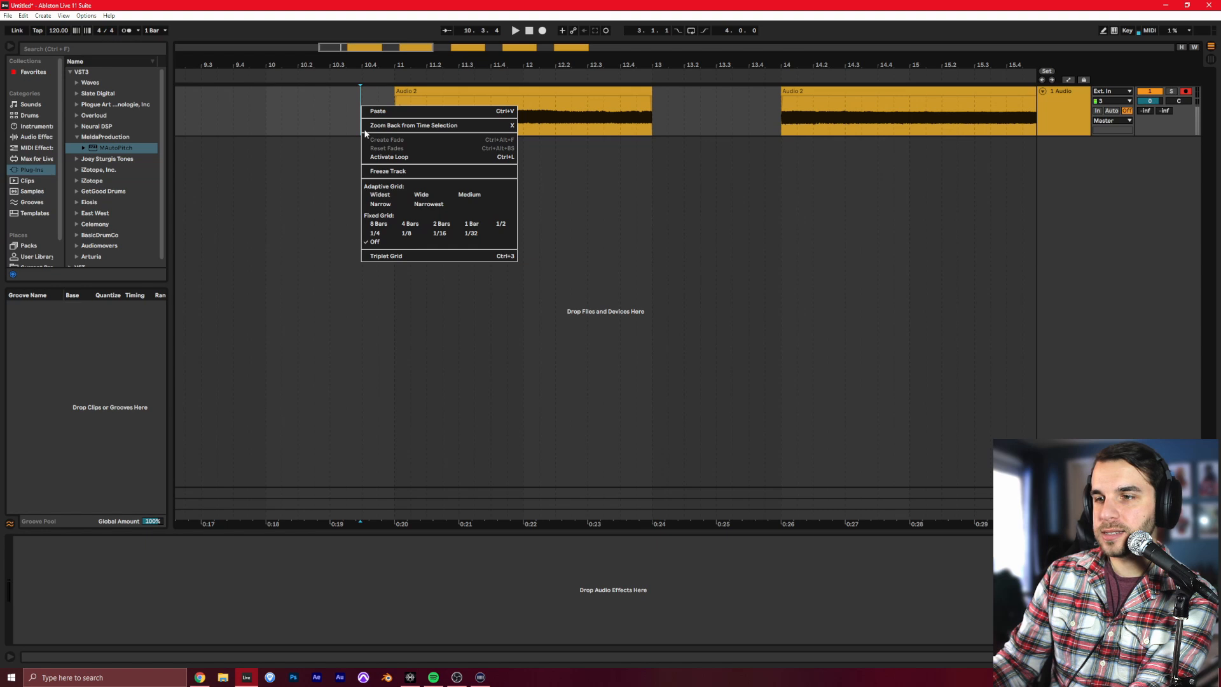
left_click(382, 244)
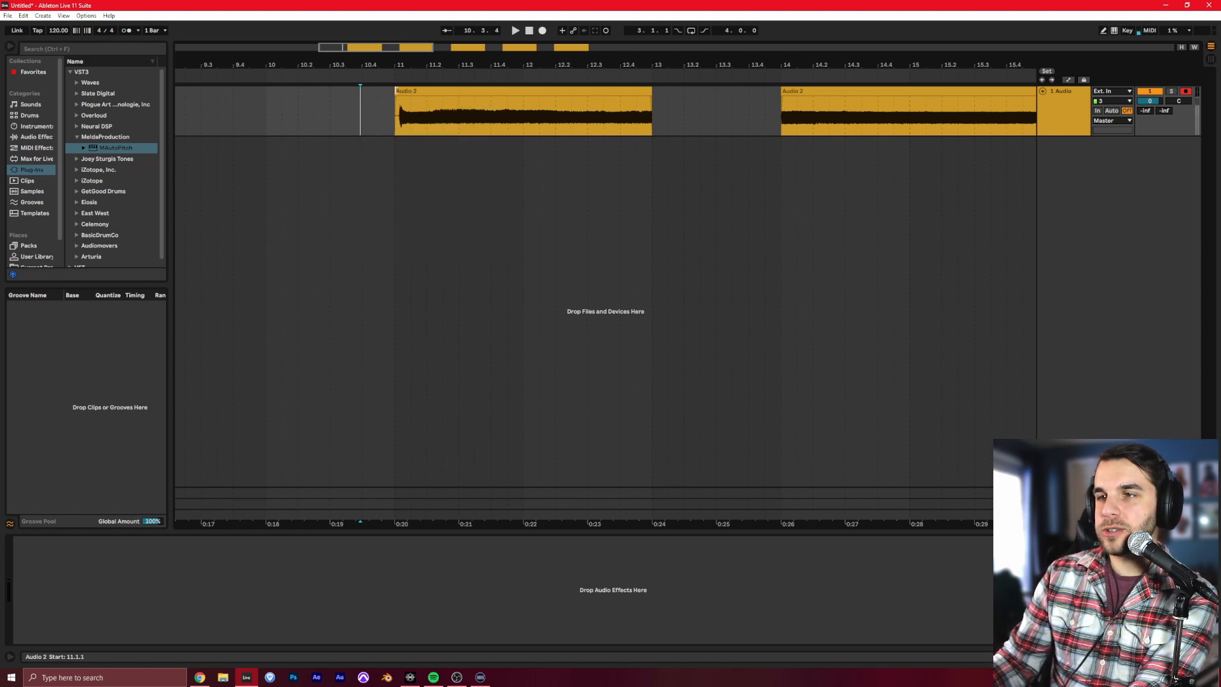
left_click(396, 89)
left_click_drag(395, 89, 400, 87)
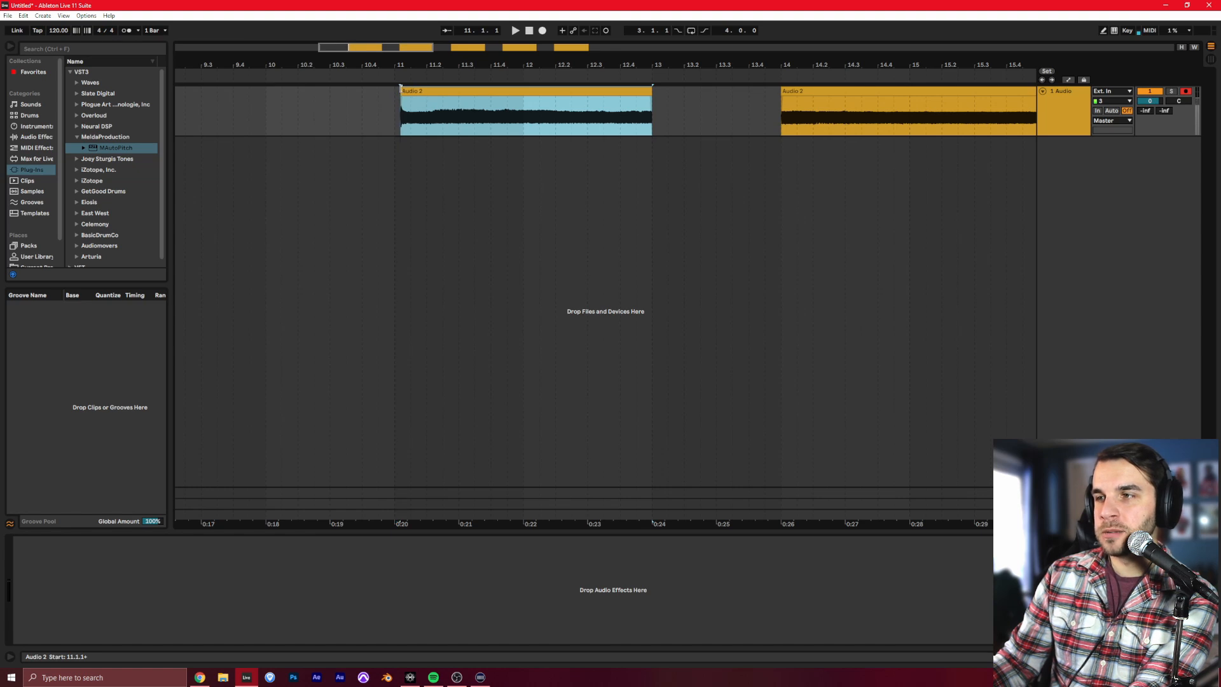
Step: Set the fixed grid to 1 Bar and move the first clip so it starts at 11.1.1
right_click(348, 112)
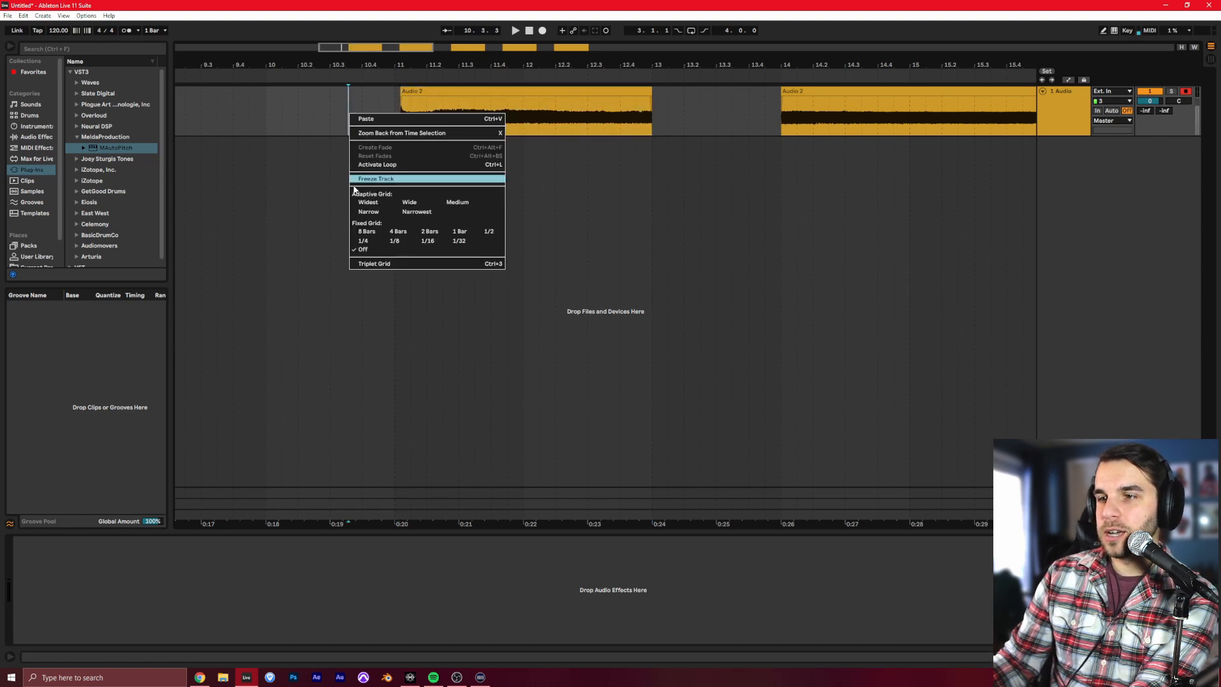
left_click(456, 233)
left_click_drag(429, 91, 421, 91)
left_click(397, 122)
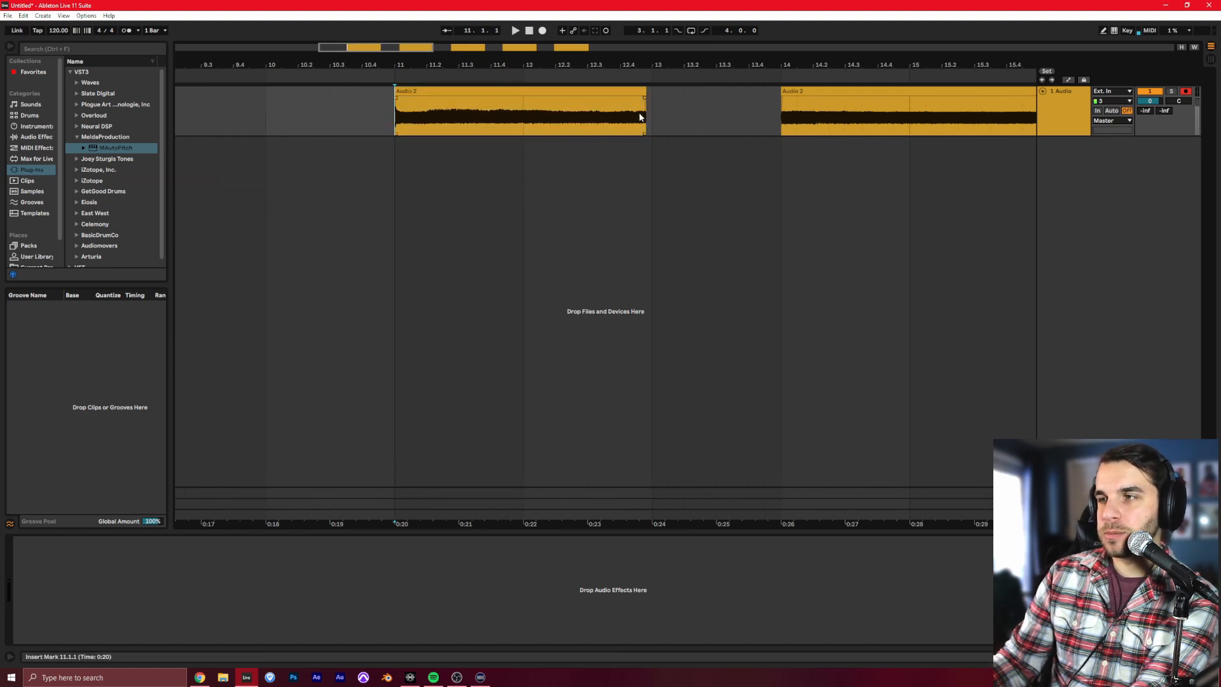
Step: Extend the end of the first clip to 13.1.1 so that it is two bars long
left_click_drag(644, 91, 649, 91)
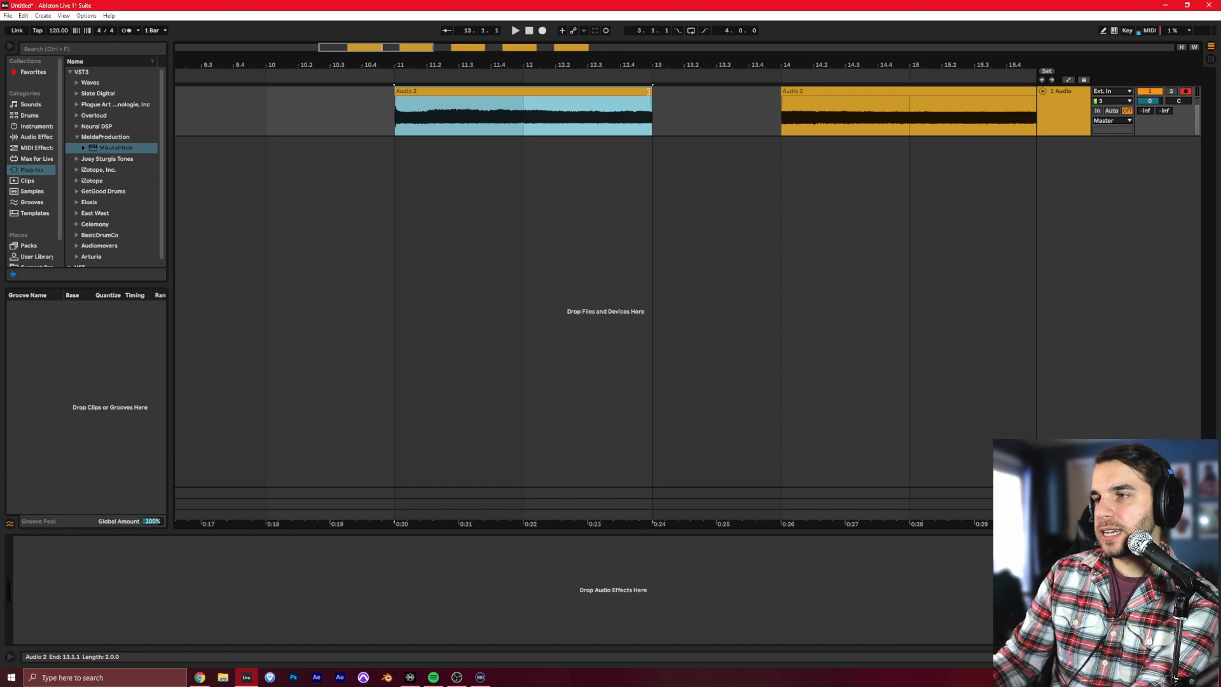
left_click(653, 111)
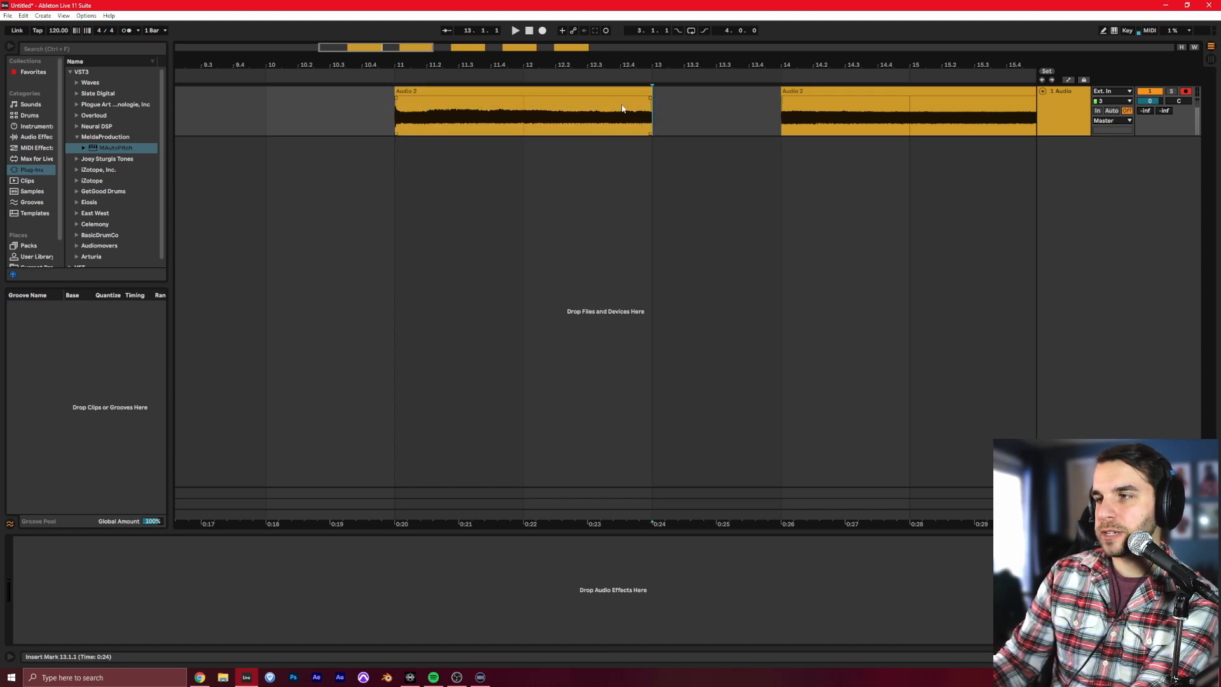
left_click_drag(681, 68, 671, 38)
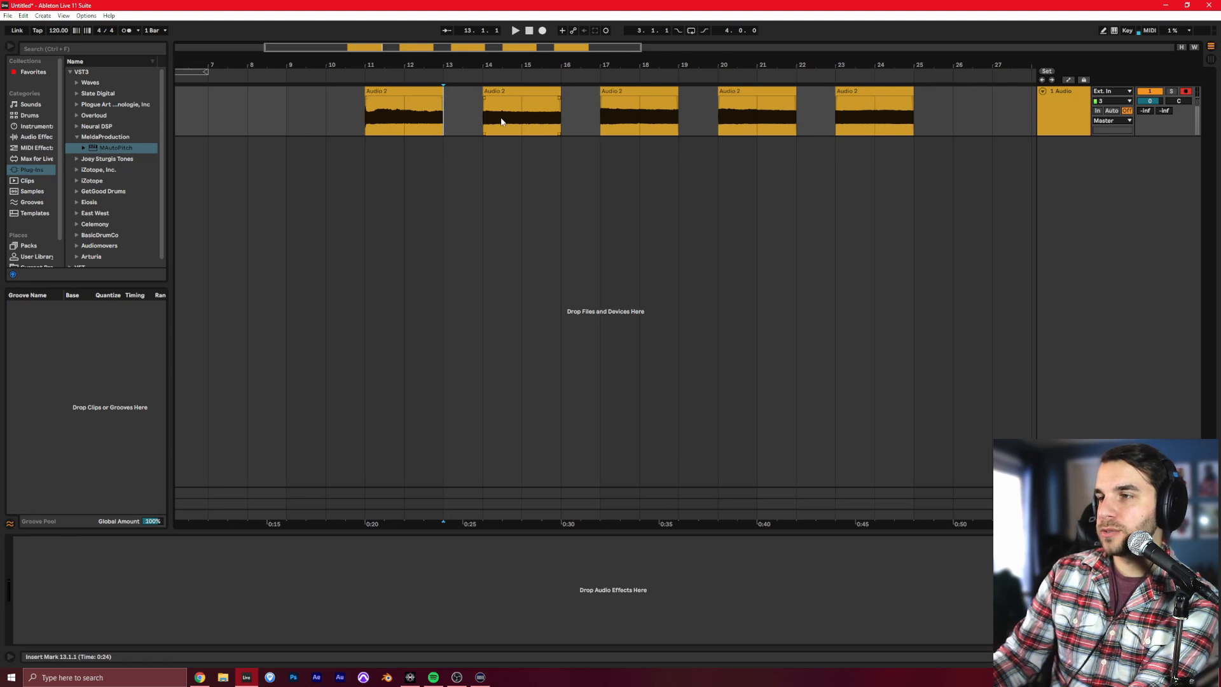
Step: Move the five two-bar clips back to back from 1.1.1 so that they fill bars 1 to 10 in order
left_click_drag(609, 62, 549, 47)
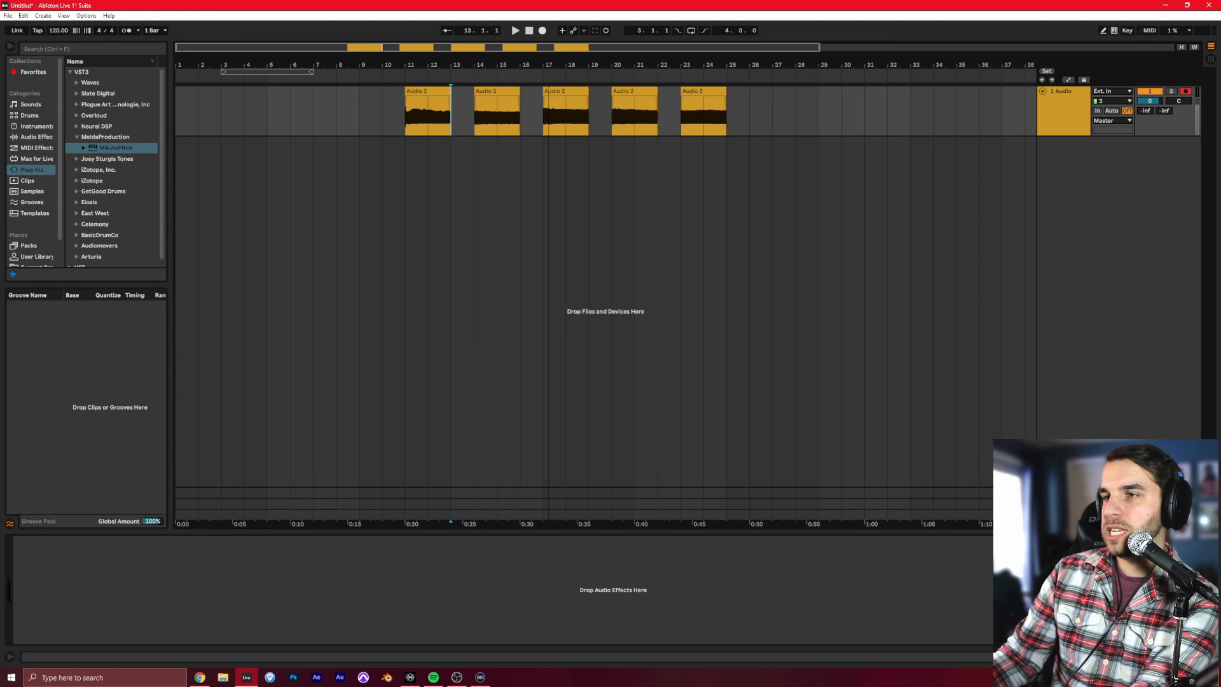
left_click(355, 106)
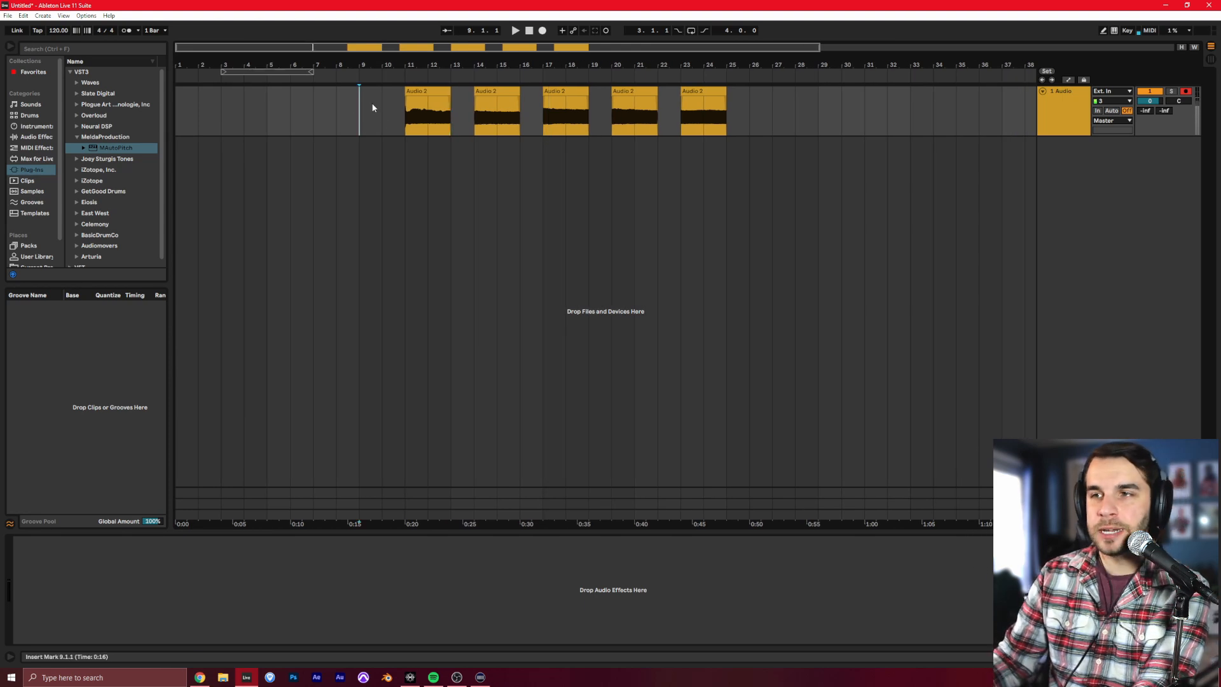
left_click_drag(425, 92, 201, 90)
left_click_drag(497, 92, 254, 91)
left_click_drag(563, 91, 284, 91)
left_click_drag(623, 91, 317, 95)
left_click_drag(694, 93, 372, 94)
left_click_drag(264, 61, 263, 61)
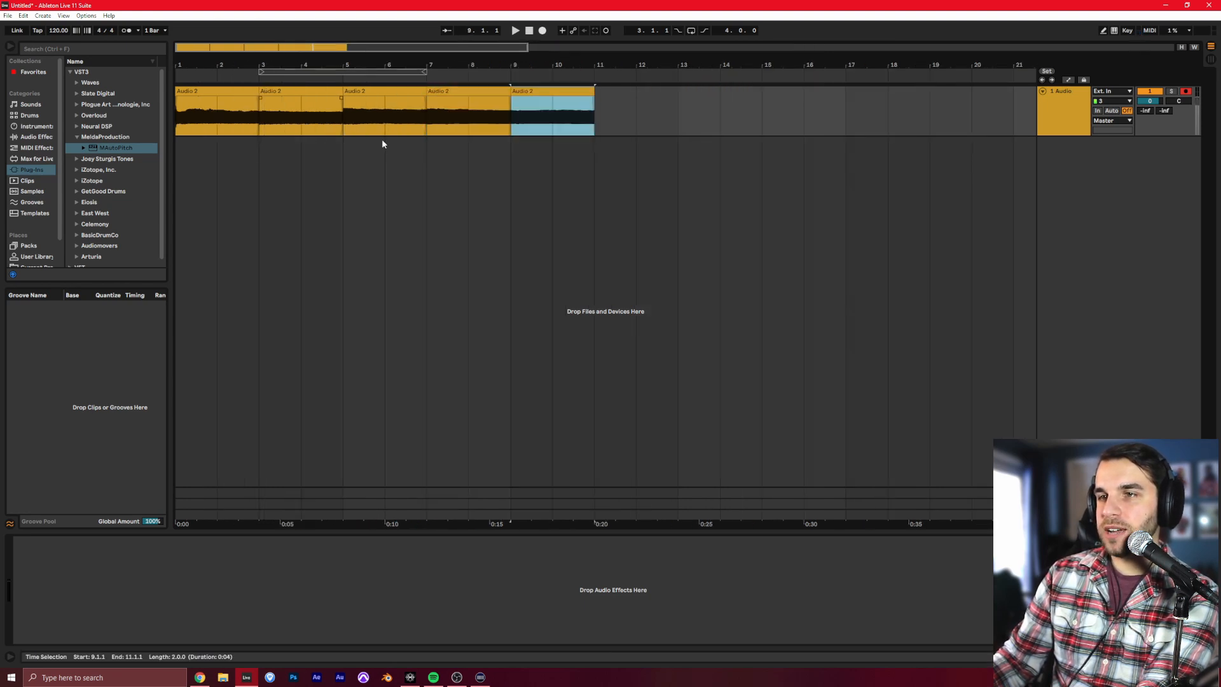
Step: Play the arrangement from the beginning and audition the joined notes clip by clip, returning to 1.1.1 at the end
left_click(285, 159)
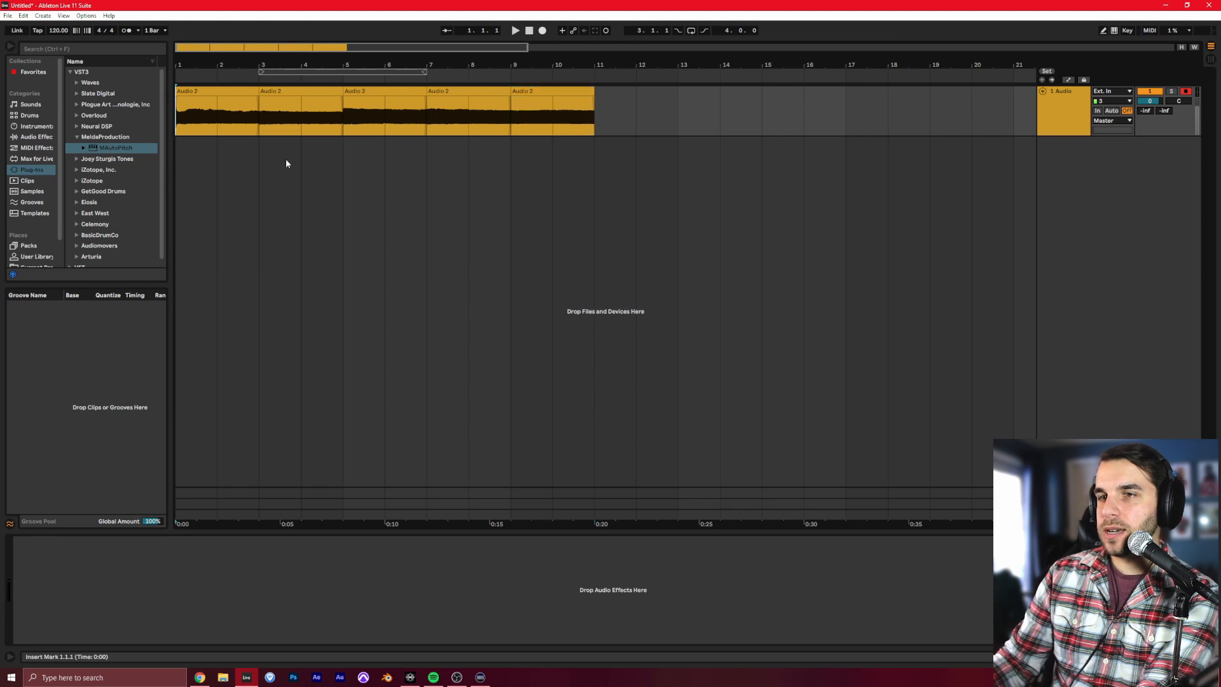
key("space")
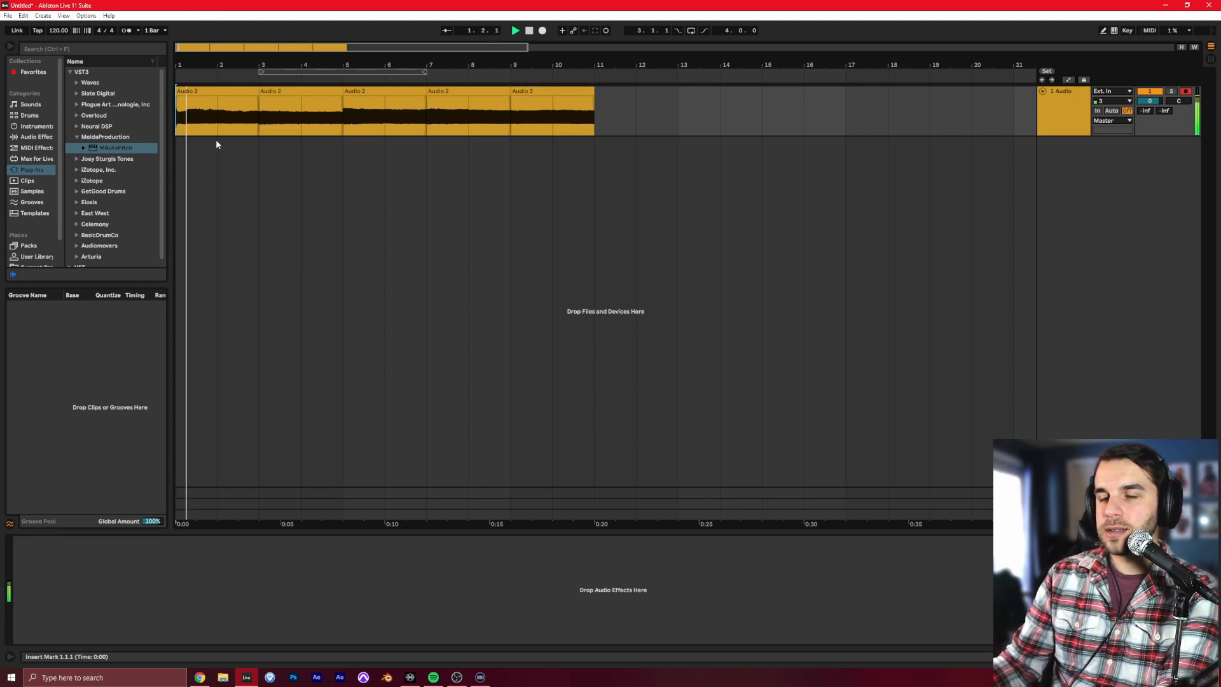
left_click(255, 143)
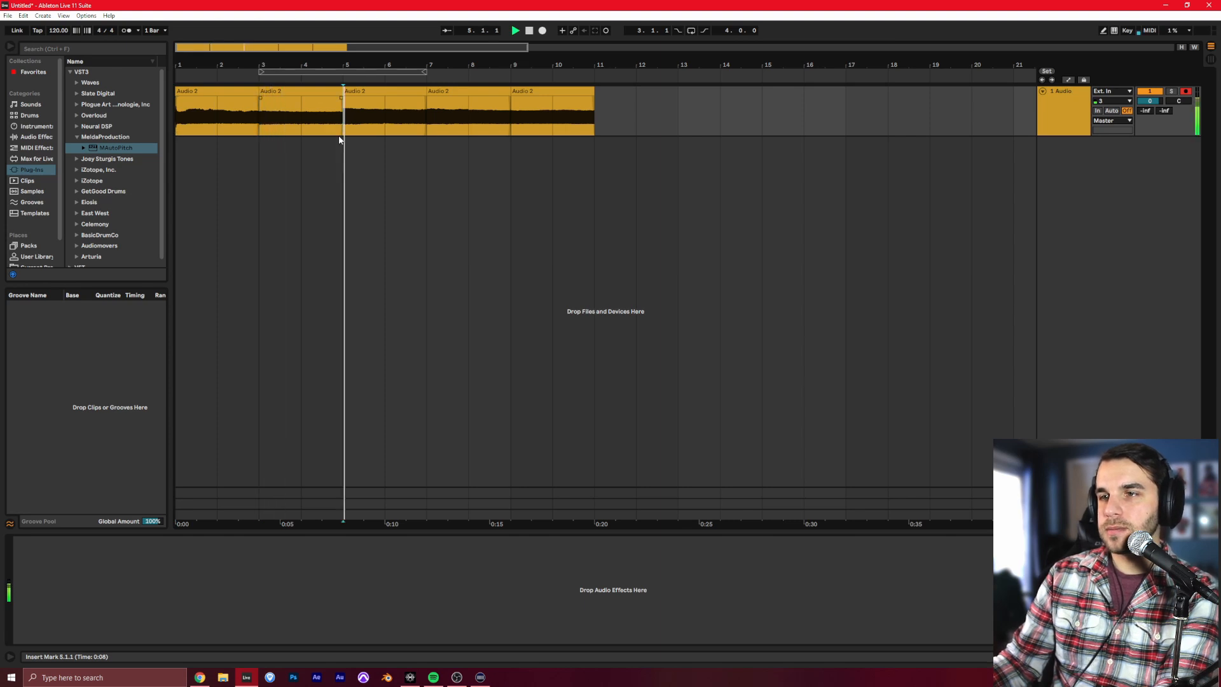
left_click(419, 143)
key("space")
key("space")
left_click(513, 121)
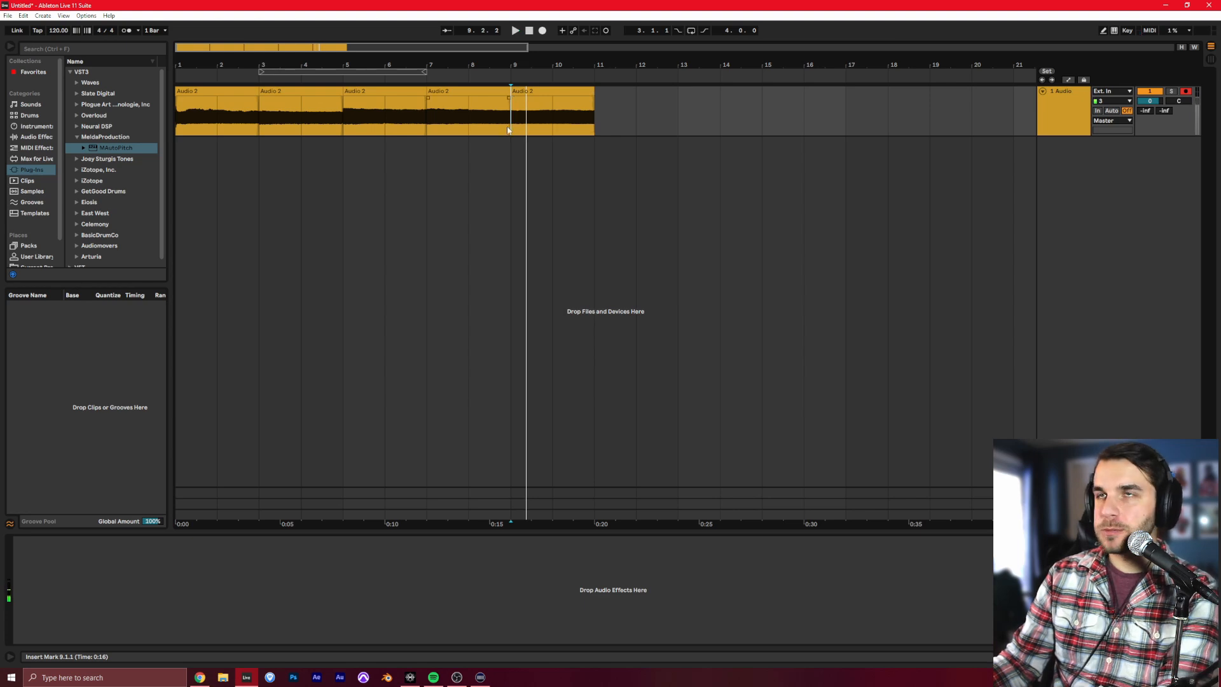
double_click(528, 30)
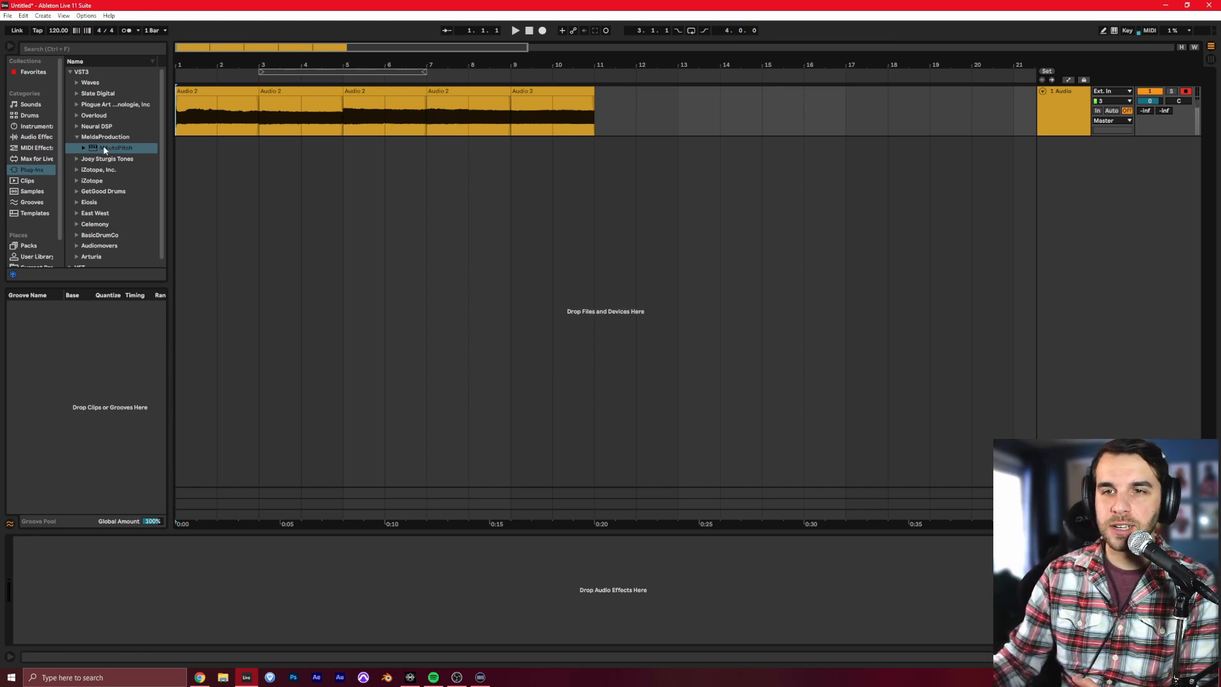
Step: Search the plug-ins for "mauto", load MAutoPitch on the audio track and play the first clip through it
left_click(57, 50)
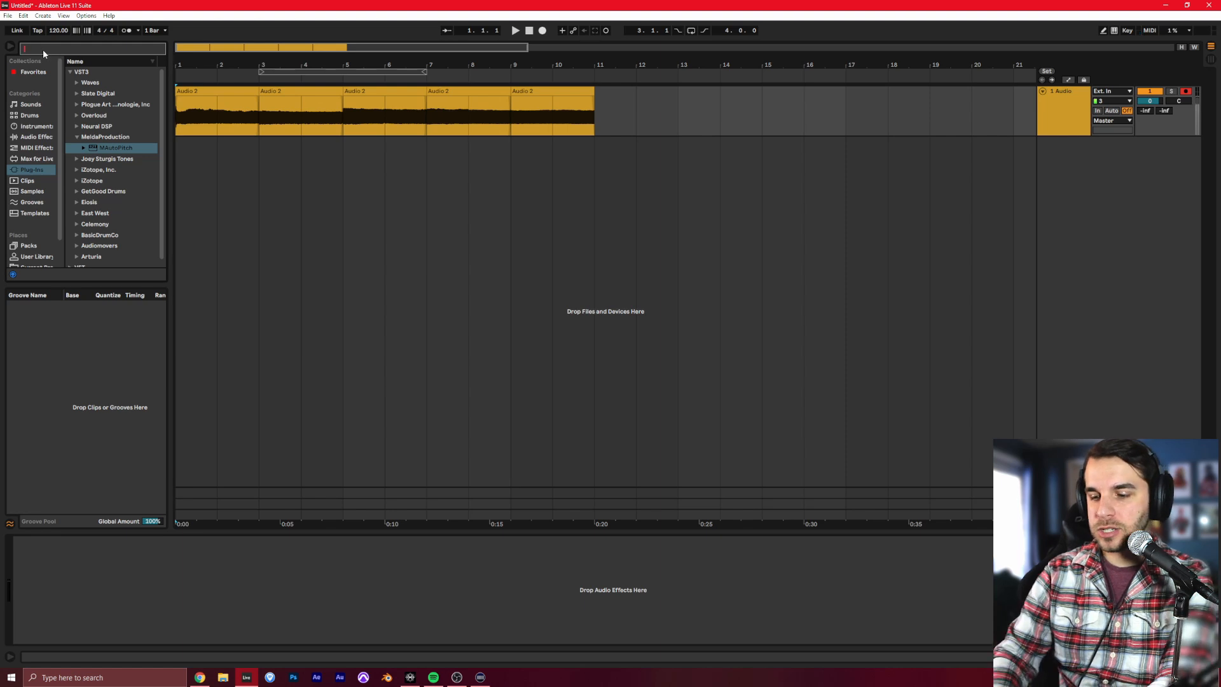
type("mauto")
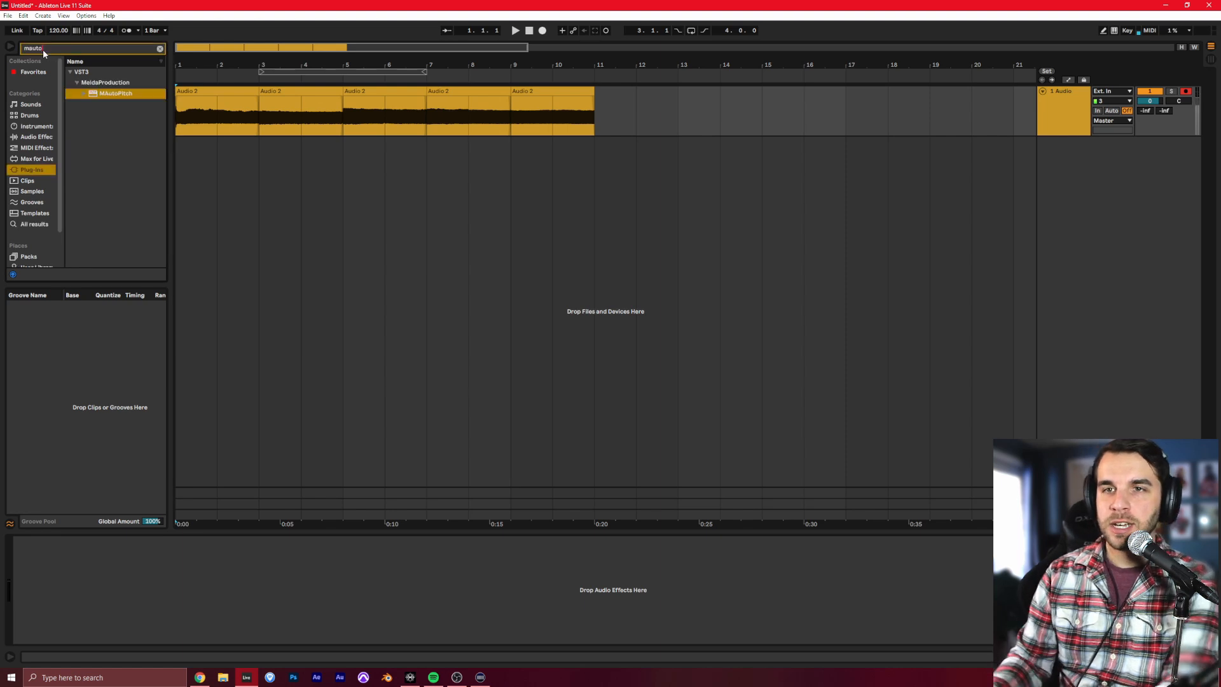
left_click(98, 96)
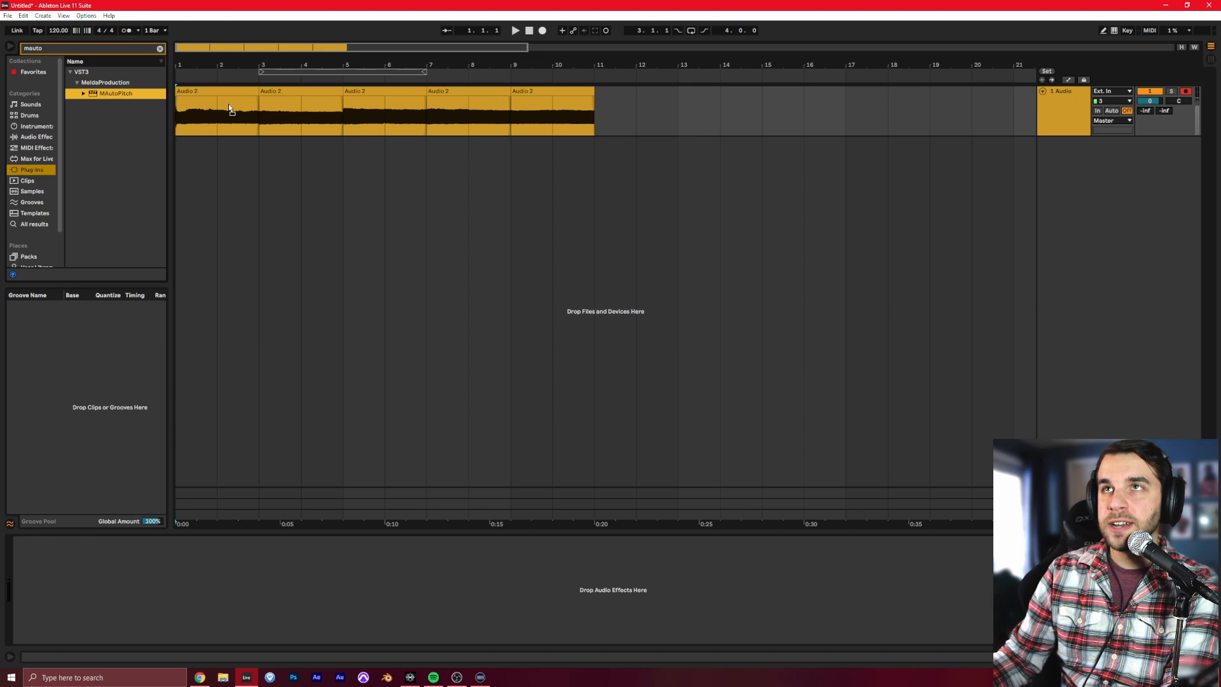
left_click_drag(234, 112, 234, 111)
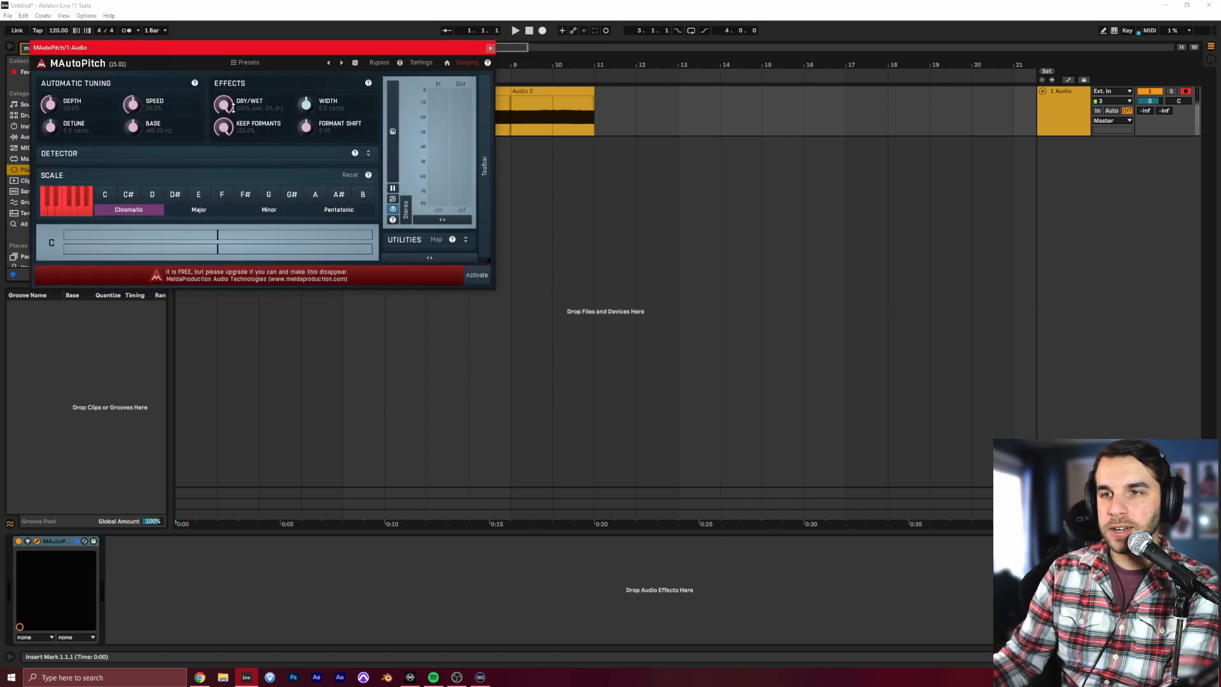
left_click_drag(238, 48, 339, 151)
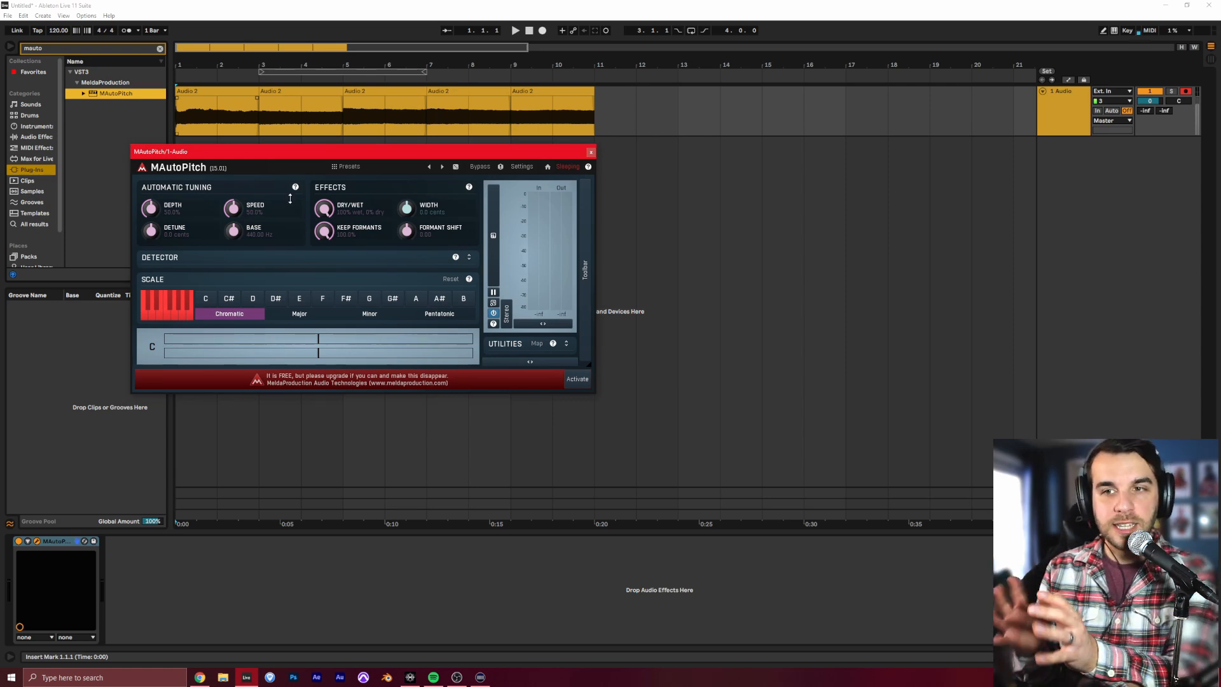
key("space")
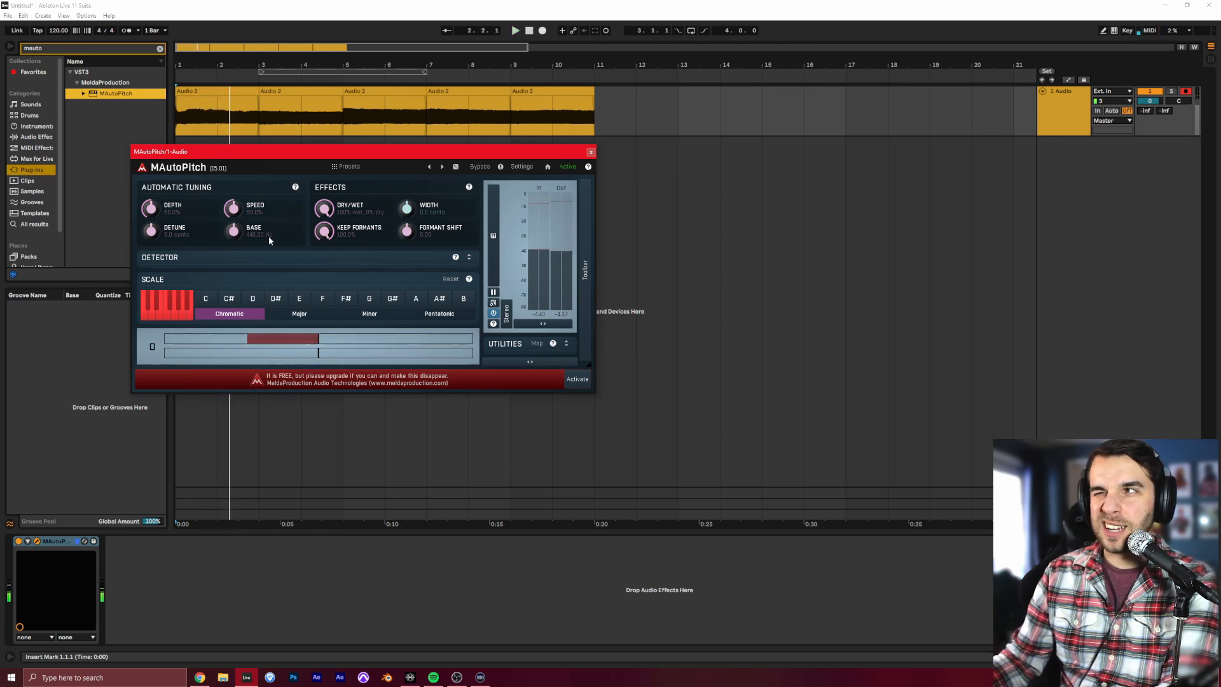
key("space")
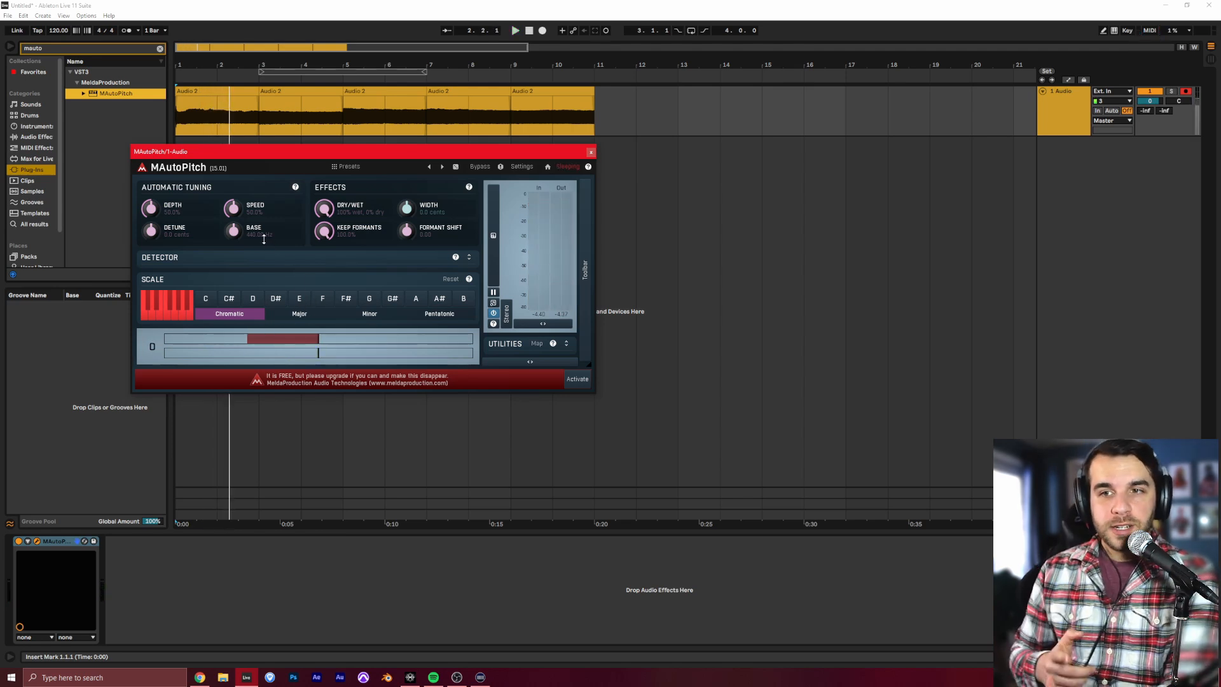
Step: Restrict MAutoPitch's scale to the note C only and set its automatic tuning speed to 100%
left_click(157, 304)
left_click(160, 312)
left_click(166, 308)
left_click(169, 308)
left_click(173, 310)
left_click(178, 305)
left_click(182, 313)
left_click(187, 300)
left_click(190, 314)
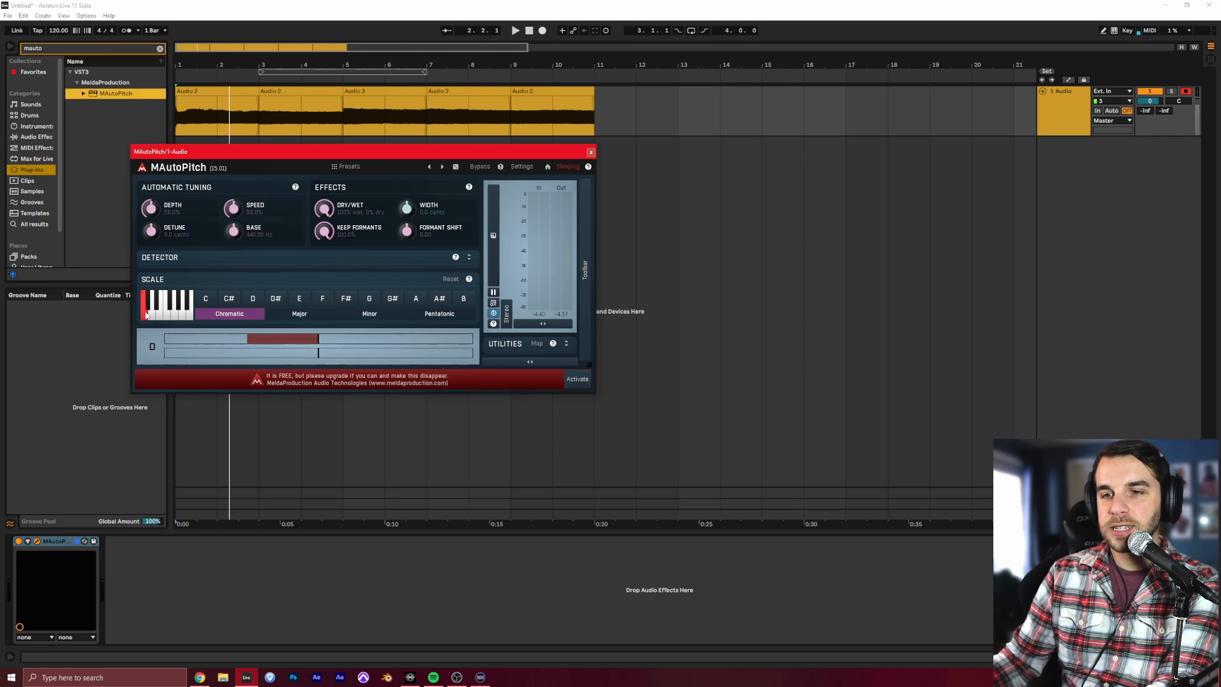
left_click_drag(233, 208, 234, 145)
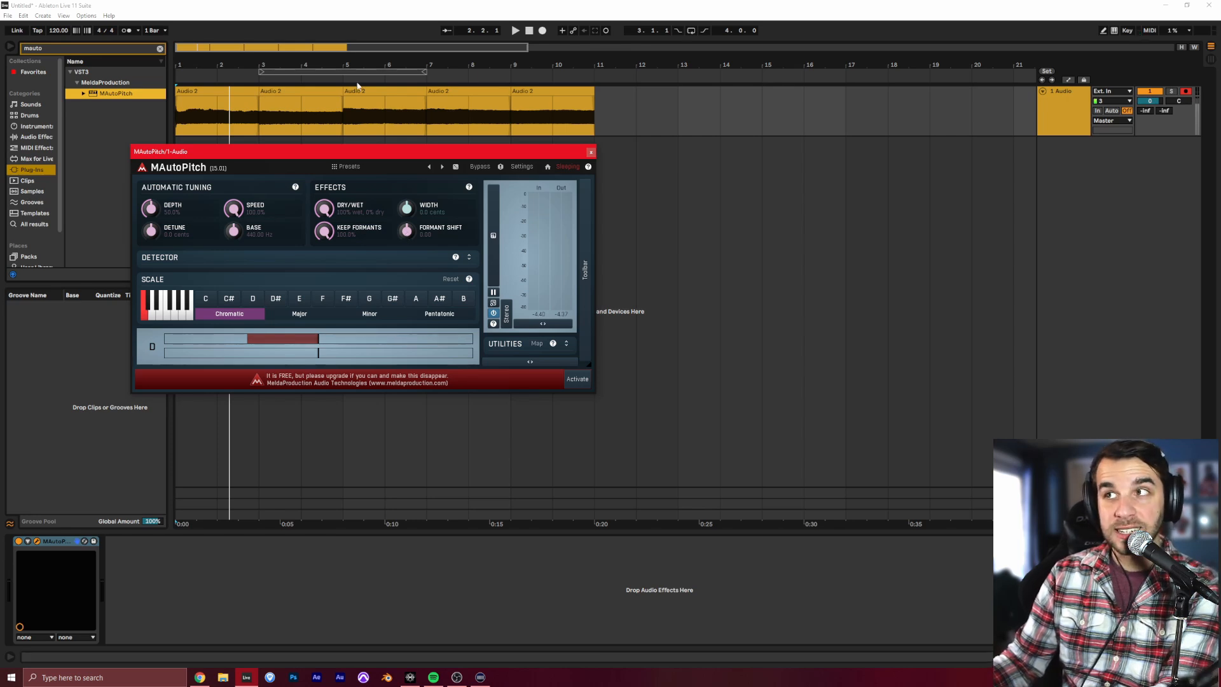
Step: Audition the clips through MAutoPitch from bar 1 to bar 9 and close the plug-in window
key("space")
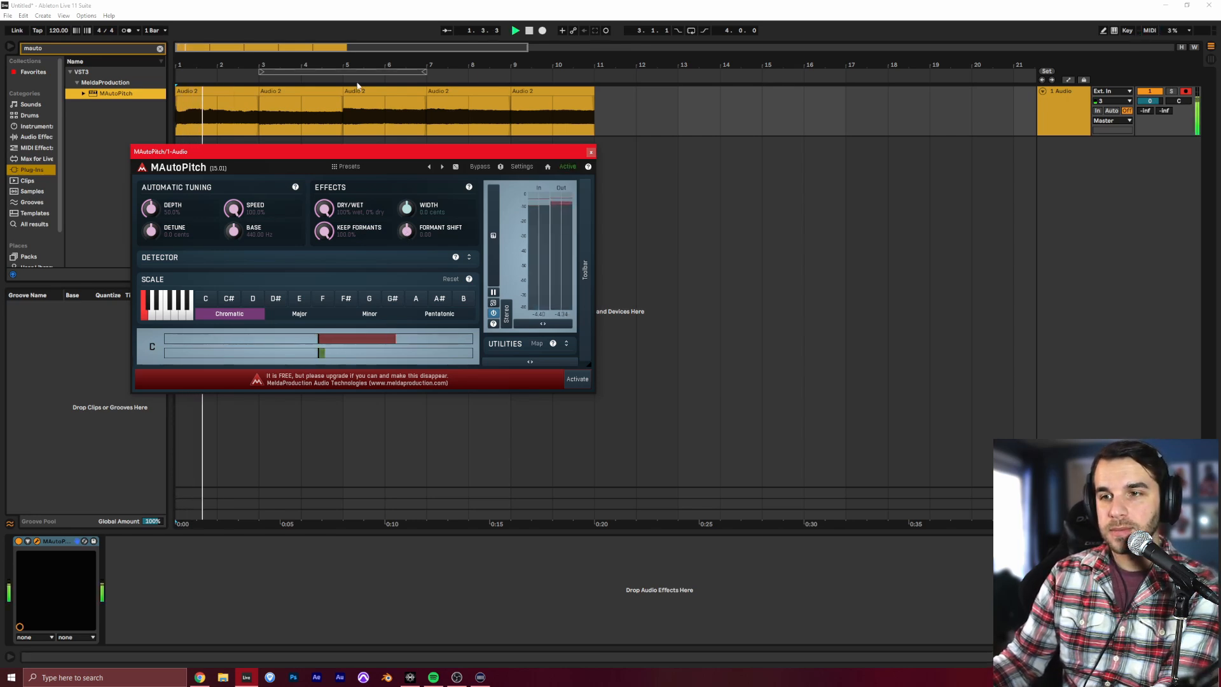
left_click(259, 111)
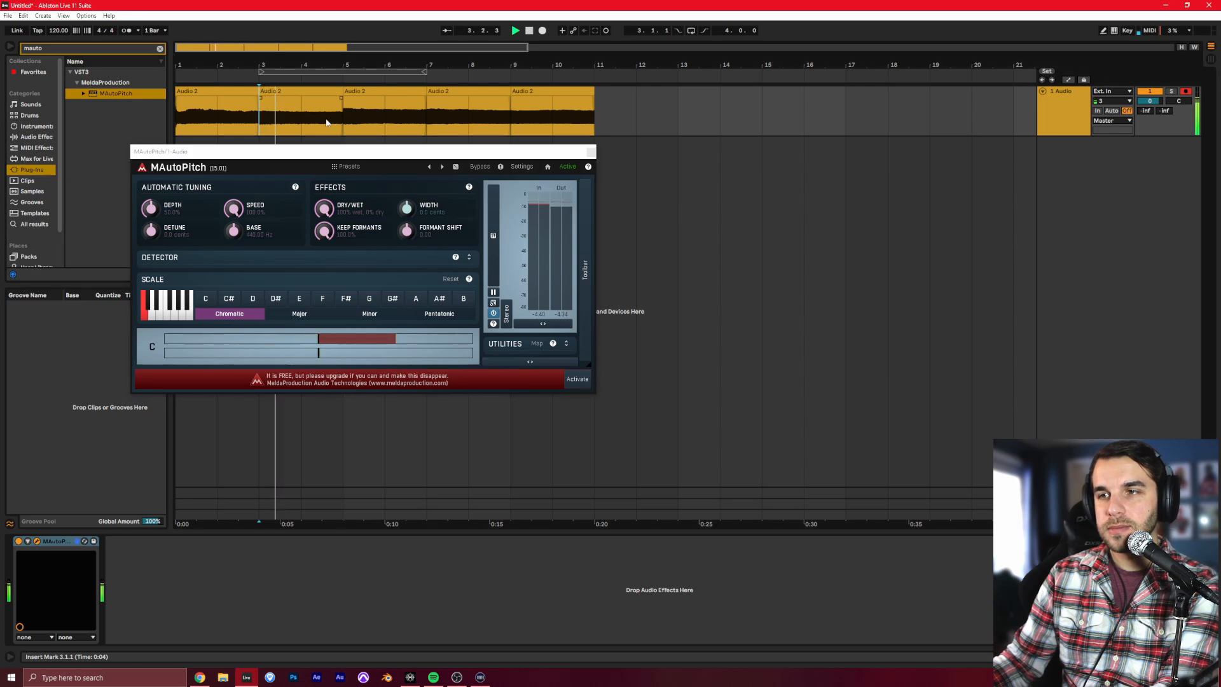
left_click(428, 117)
key("space")
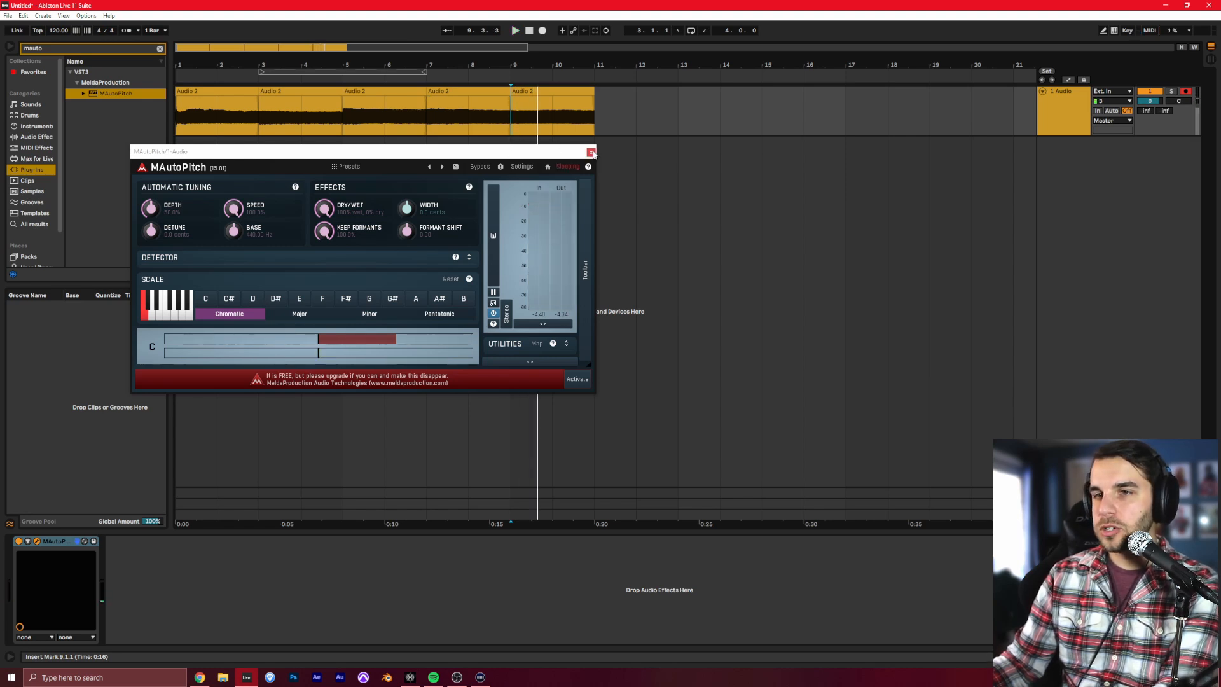
left_click(592, 152)
Step: Bypass MAutoPitch to hear the untuned audio from 4.1.1 and turn the plug-in back on
left_click(291, 128)
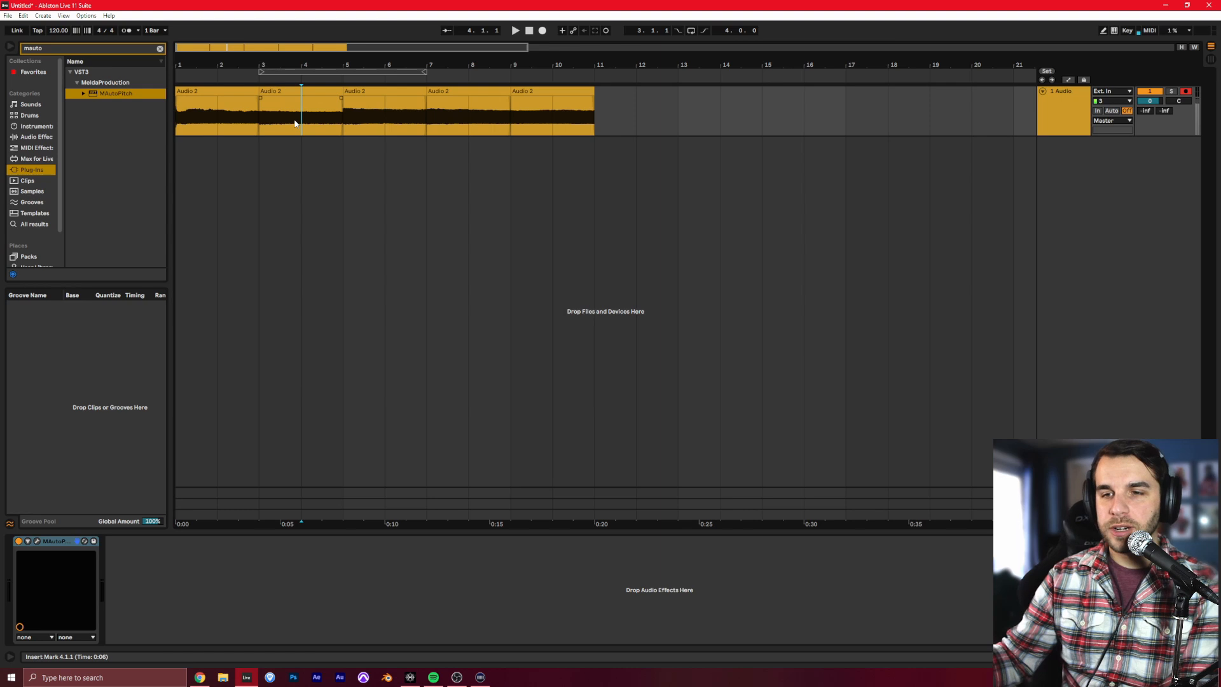
left_click(17, 545)
key("space")
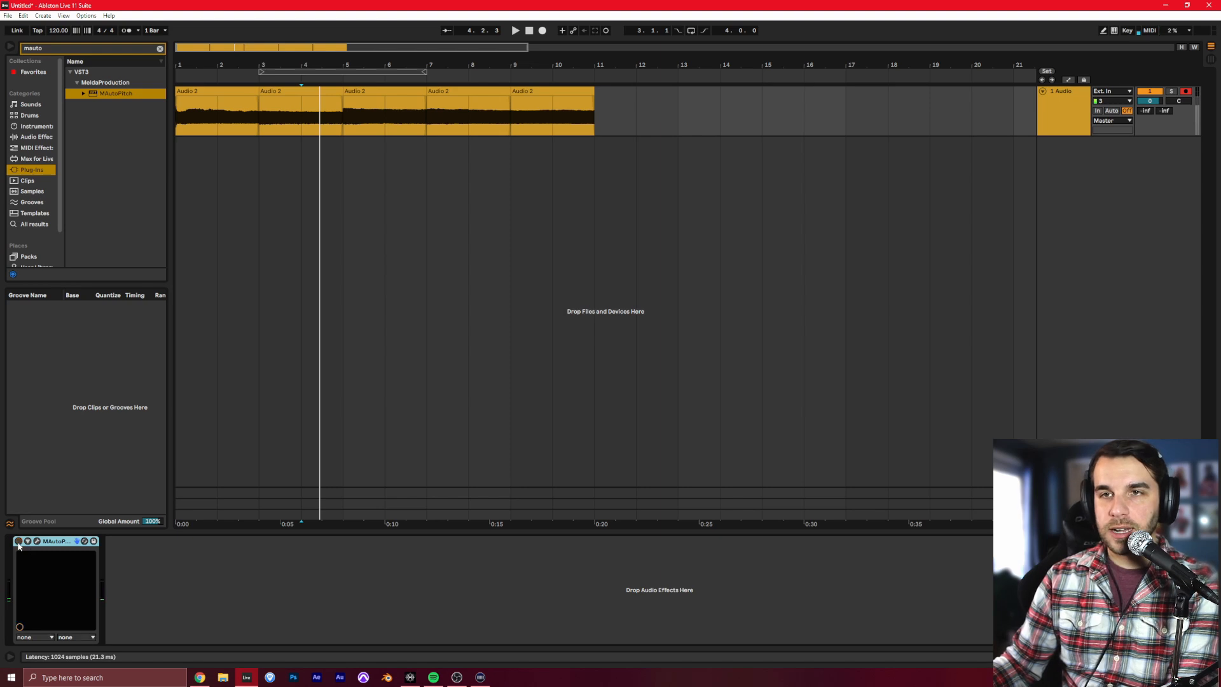
left_click(339, 122)
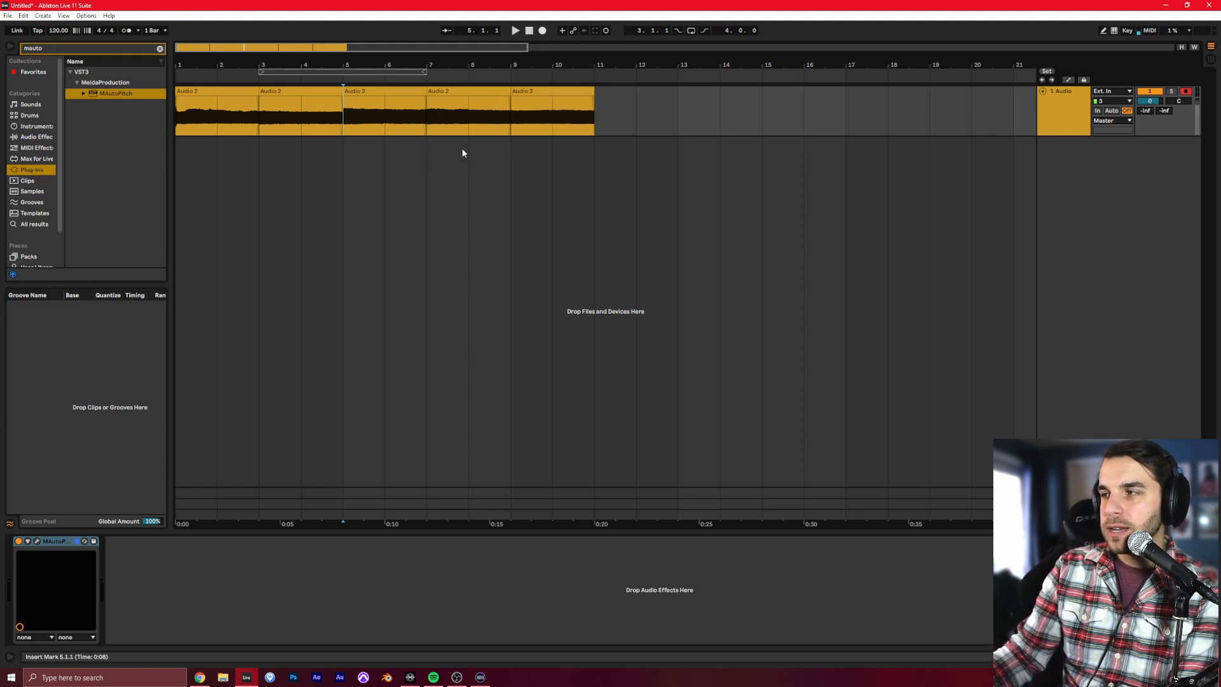
Step: Freeze the audio track and flatten it to render the MAutoPitch tuning into the clips
left_click(1074, 96)
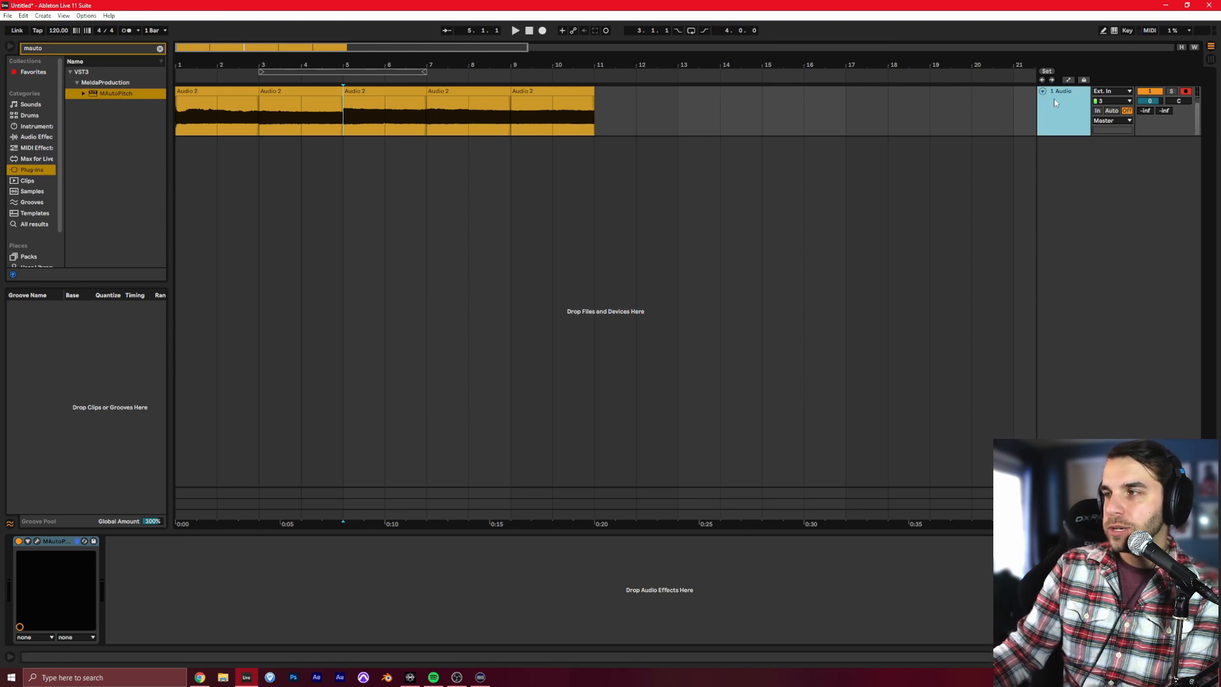
right_click(1055, 103)
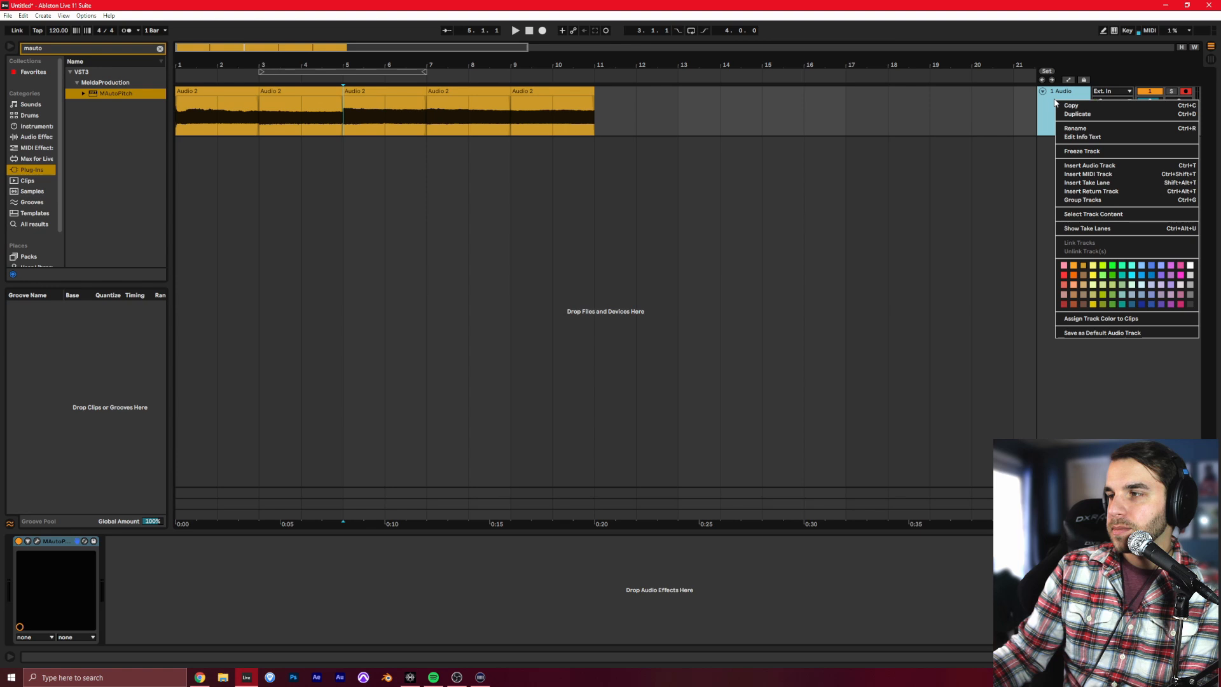
left_click(1075, 151)
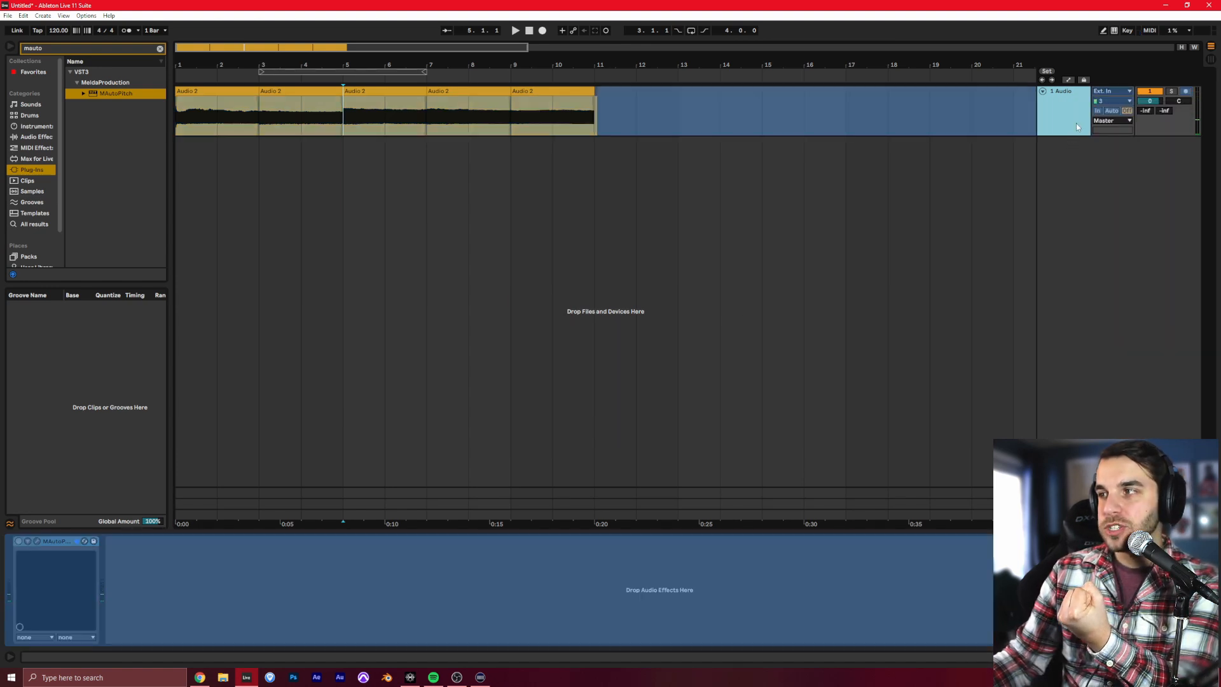
right_click(1076, 124)
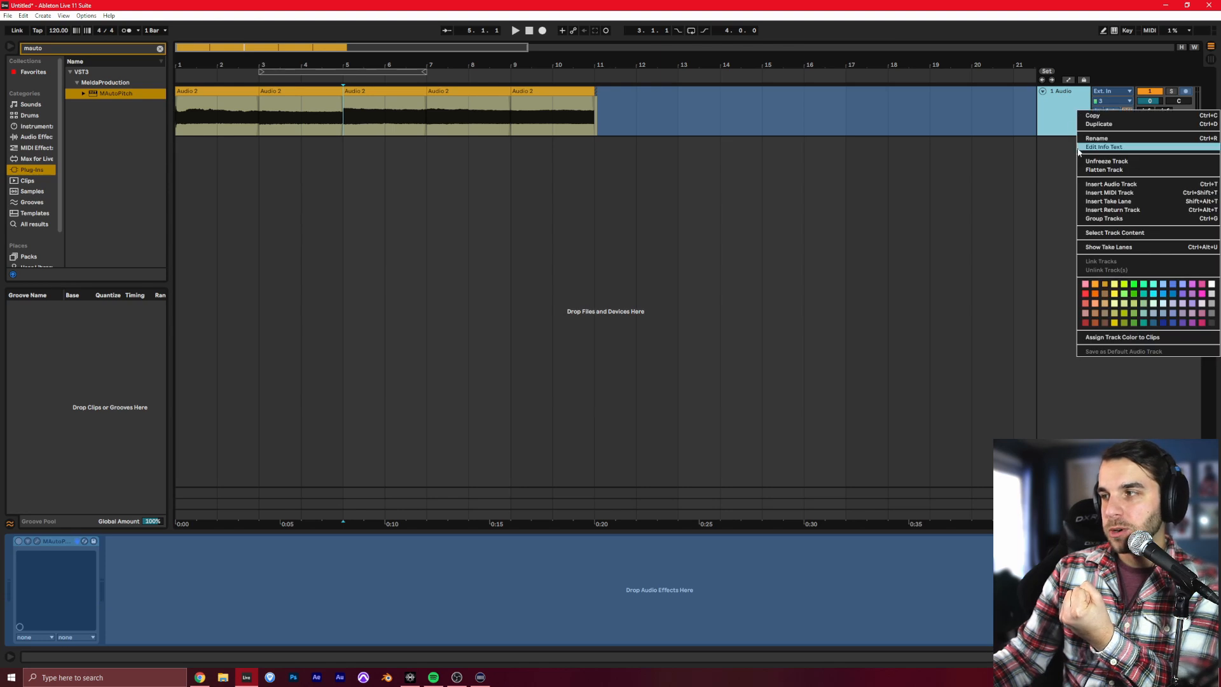
left_click(1104, 170)
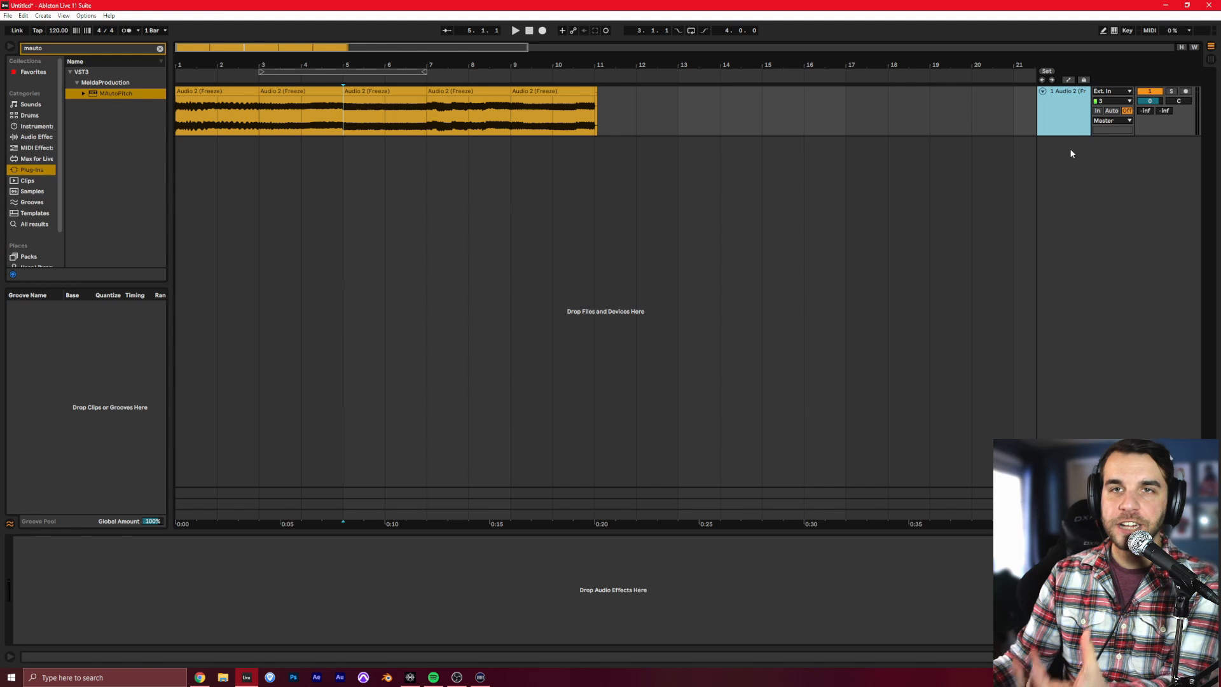
Step: Audition the start of each of the five flattened clips and return to the beginning of the arrangement
left_click(180, 116)
key("space")
left_click(261, 119)
left_click(343, 110)
left_click(428, 111)
left_click(509, 113)
key("space")
key("Home")
Step: Select all five flattened clips from 1.1.1 to 11.1.1 and duplicate them directly behind the originals
left_click_drag(435, 60, 267, 62)
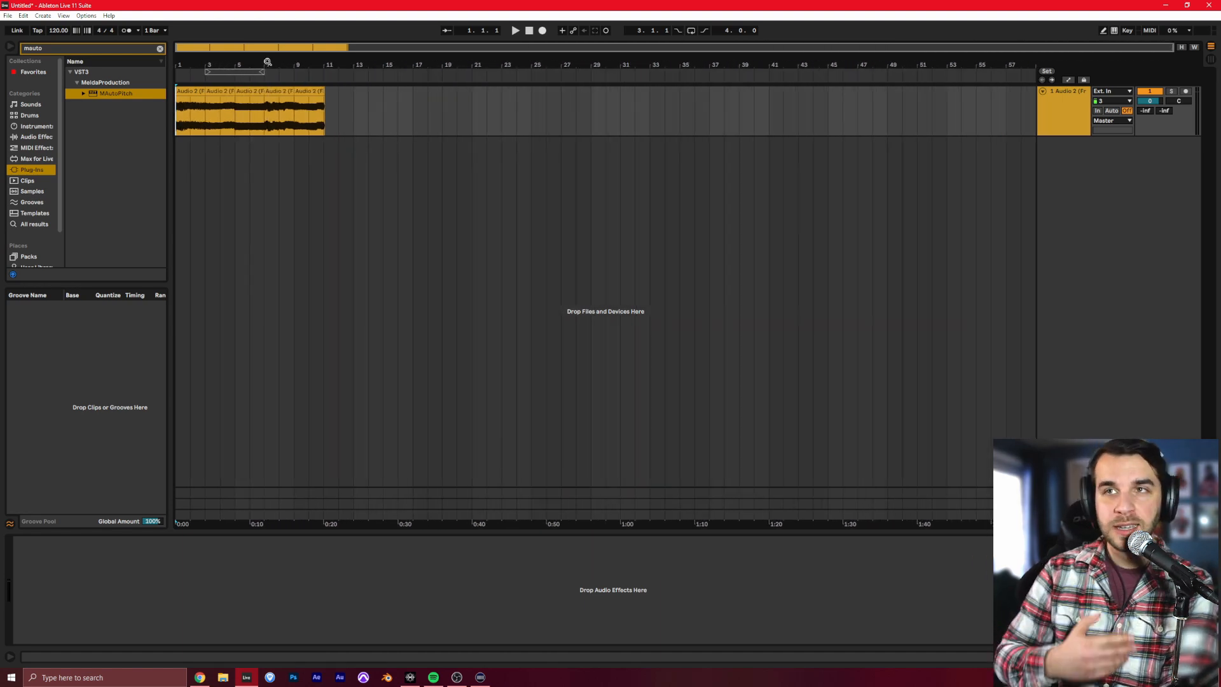
left_click_drag(270, 61, 336, 65)
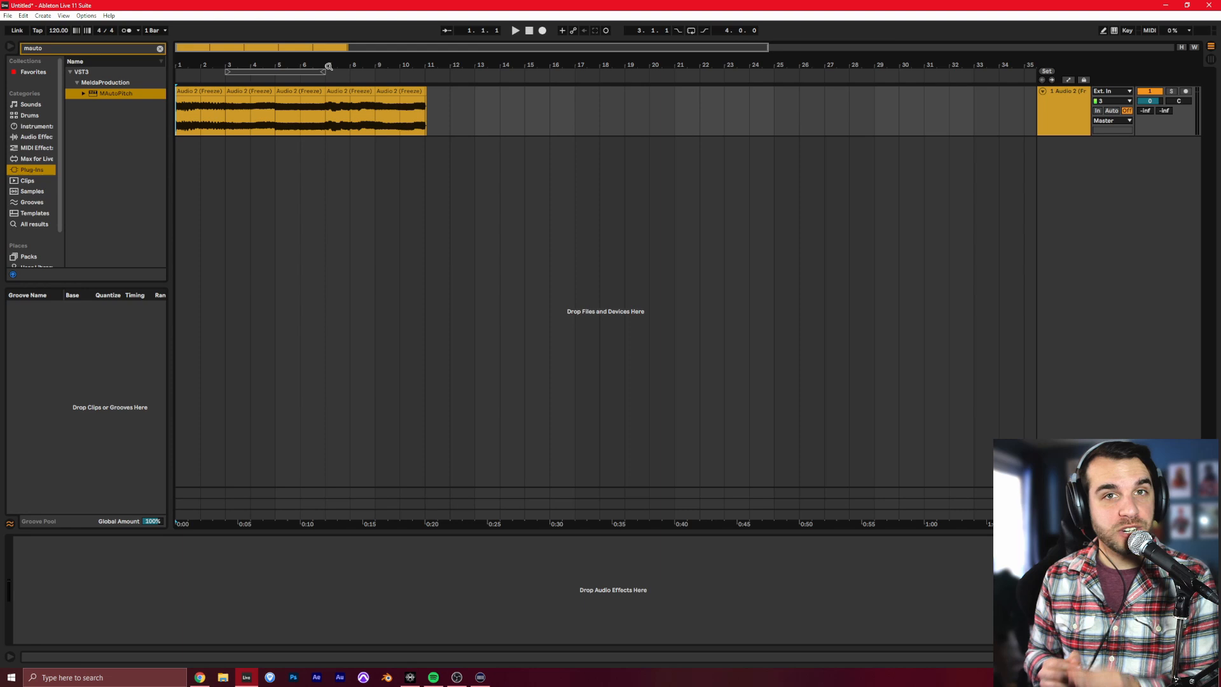
left_click_drag(427, 125, 177, 127)
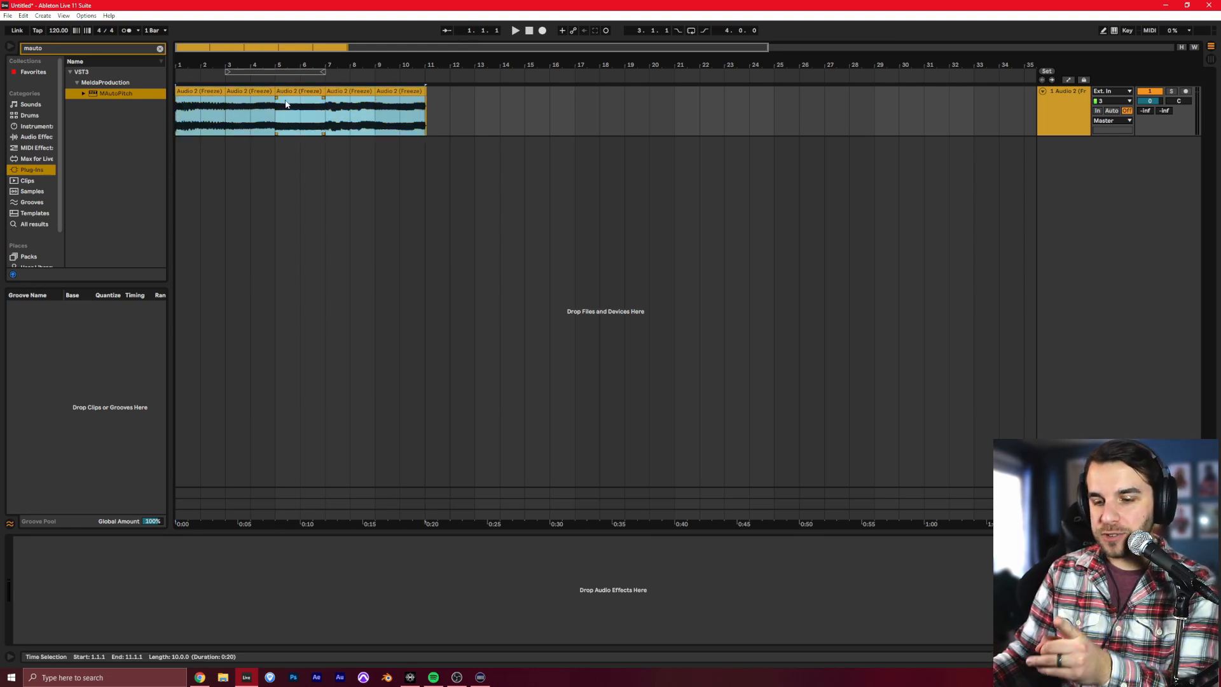
left_click(313, 119)
scroll(414, 111, "up", 2)
left_click_drag(473, 112, 175, 118)
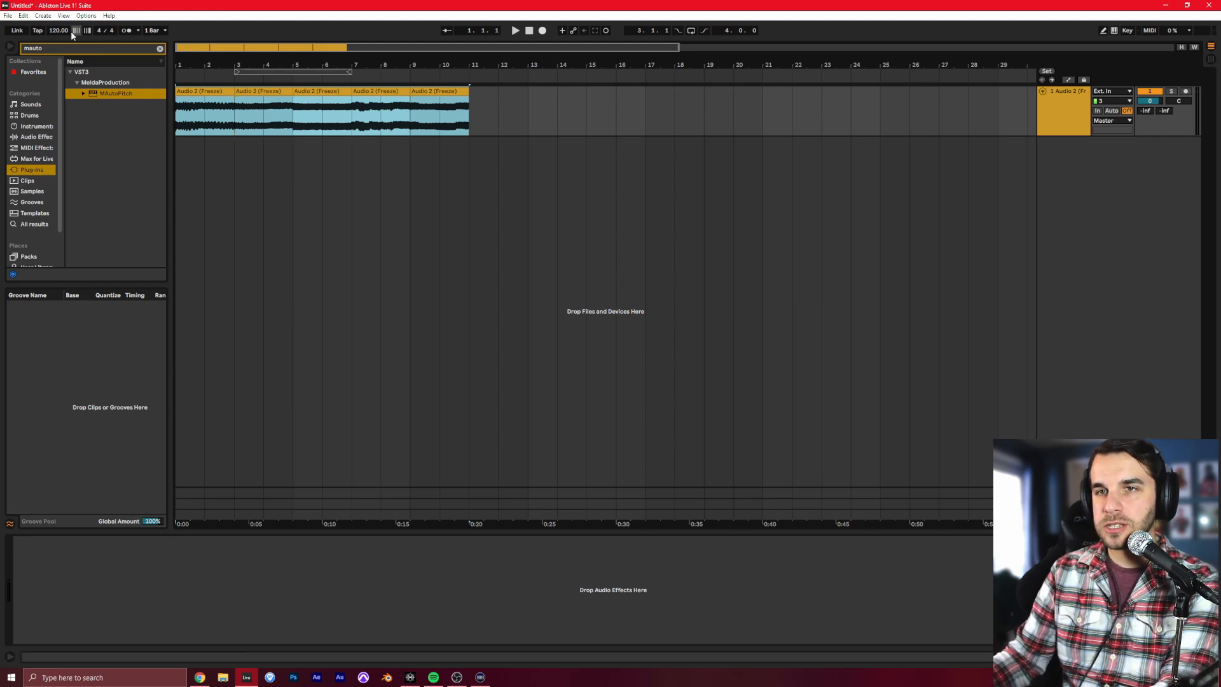
left_click(26, 17)
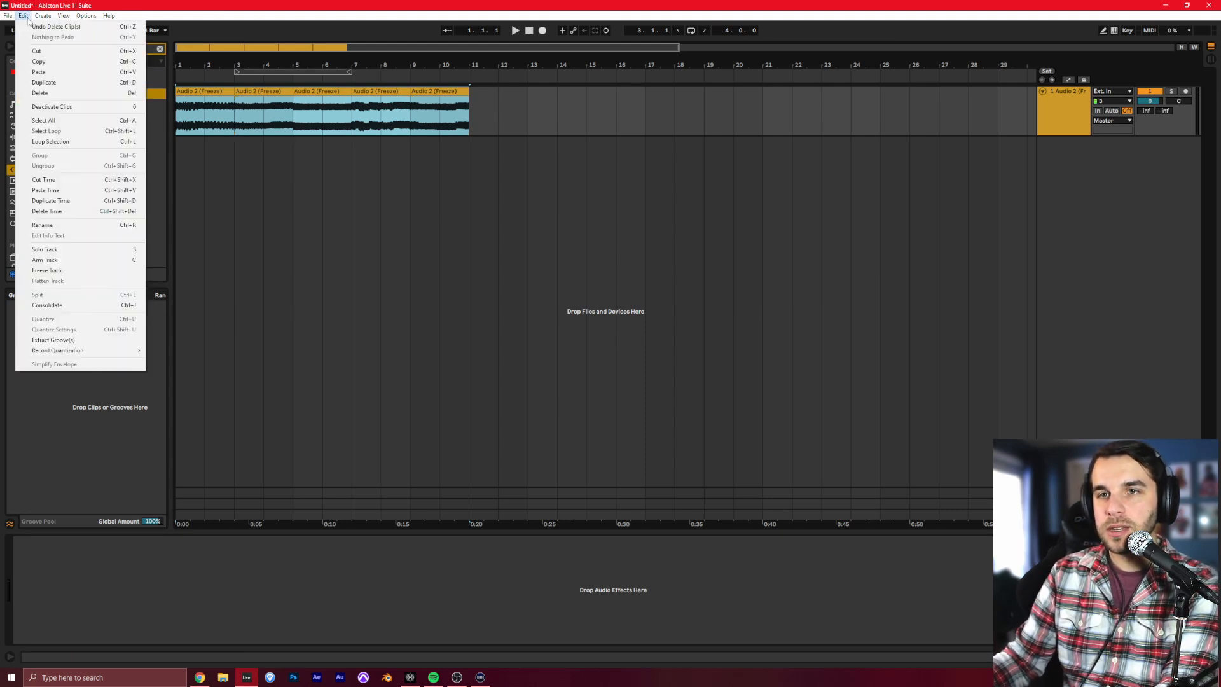
left_click(64, 83)
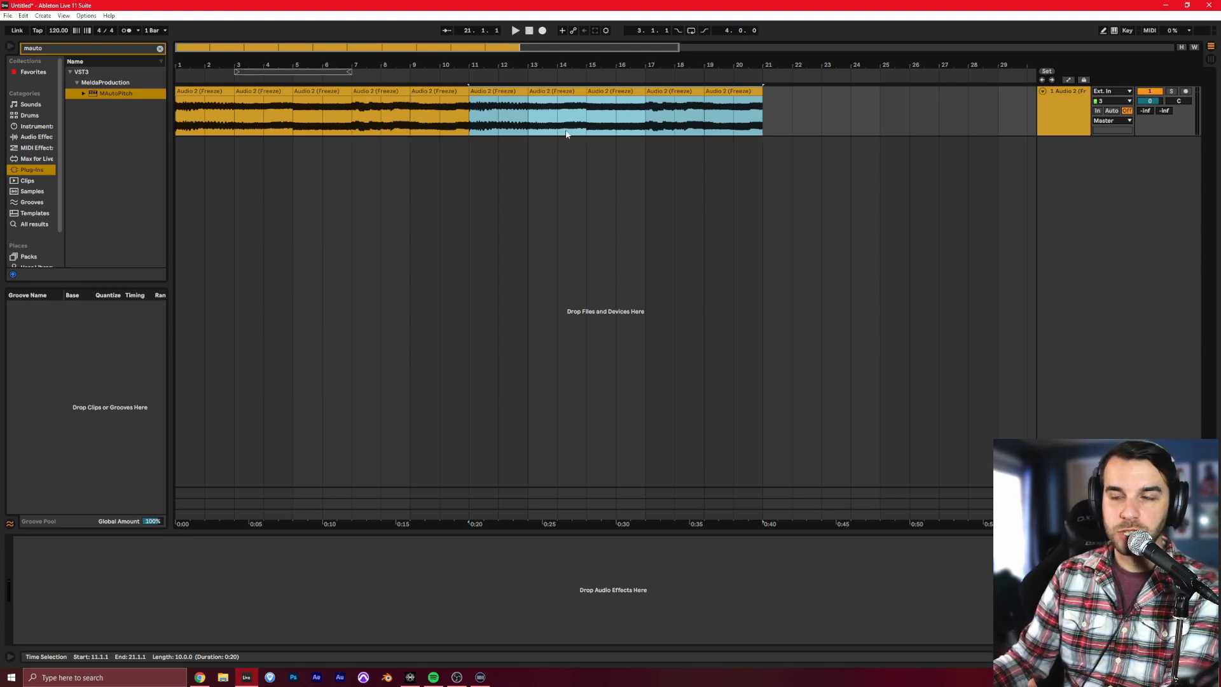
Step: Select the last two clips, from 17.1.1 to 21.1.1, and duplicate them directly behind the existing clips
left_click_drag(569, 65, 569, 52)
left_click(411, 92, "shift")
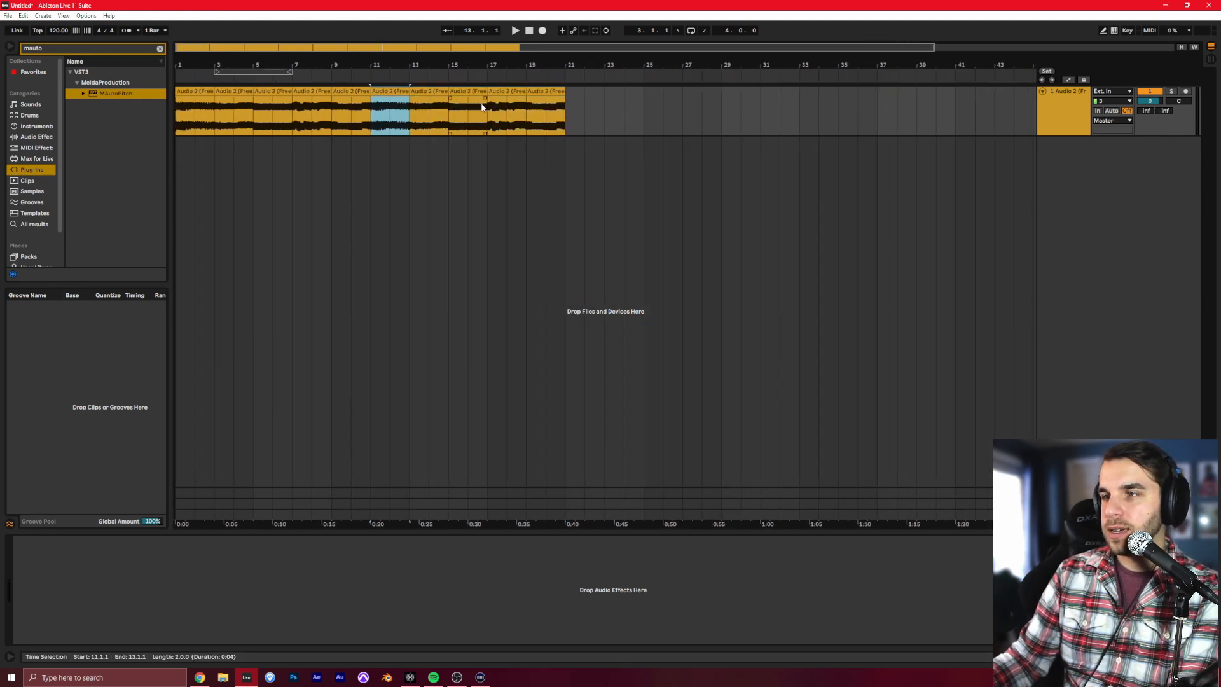
left_click_drag(566, 113, 491, 113)
left_click(24, 16)
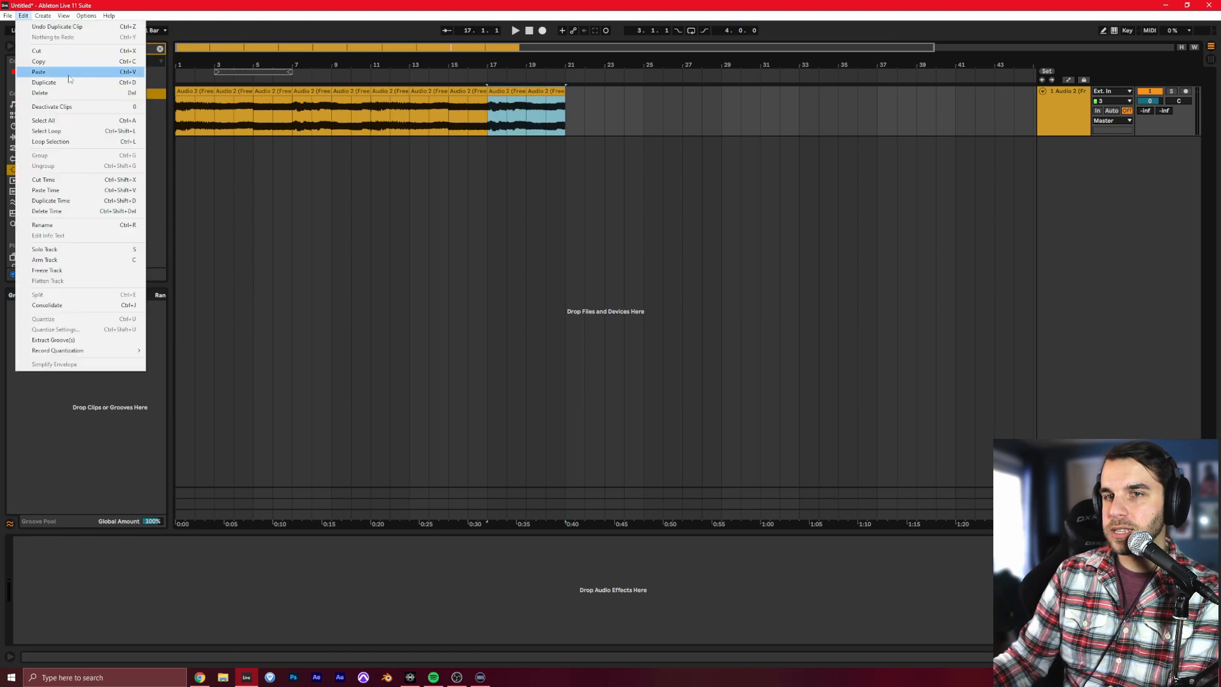
left_click(66, 86)
left_click(365, 154)
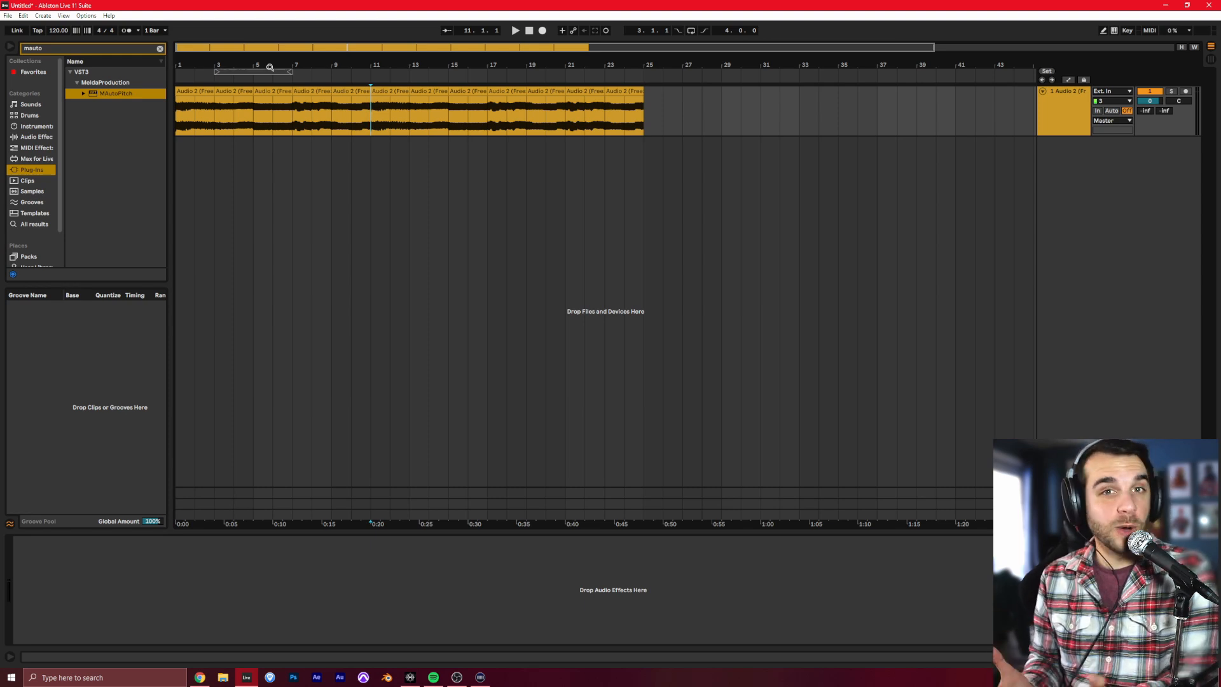
left_click(331, 114)
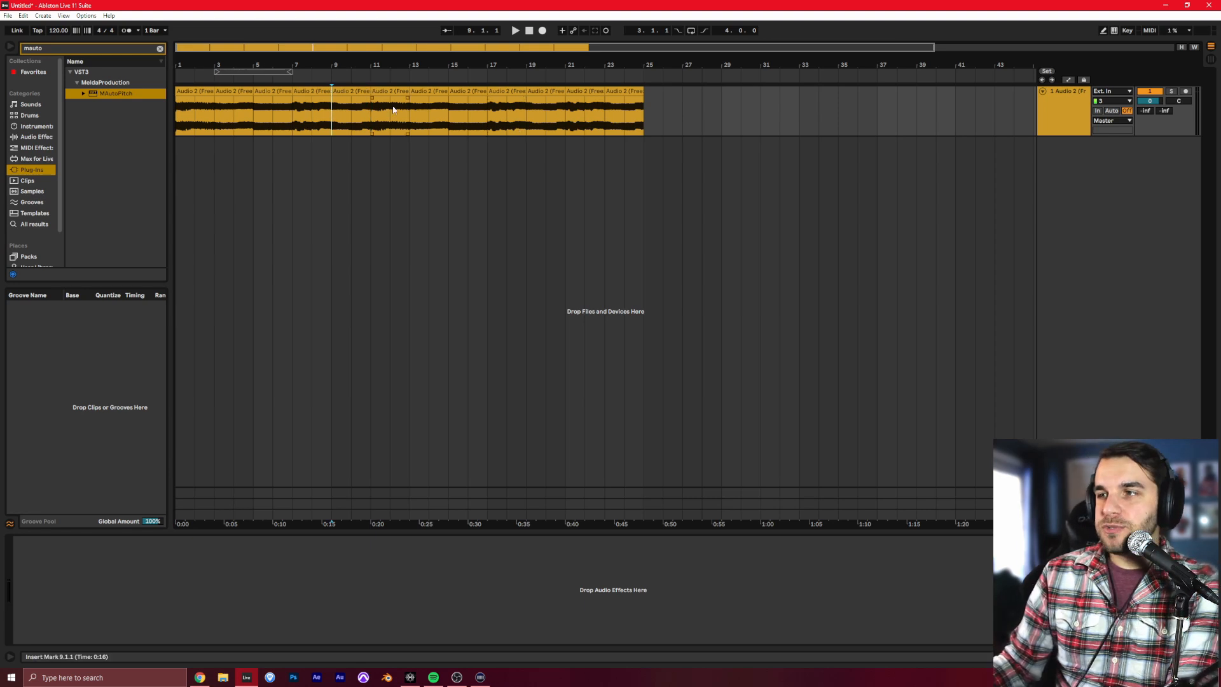
left_click_drag(630, 66, 519, 61)
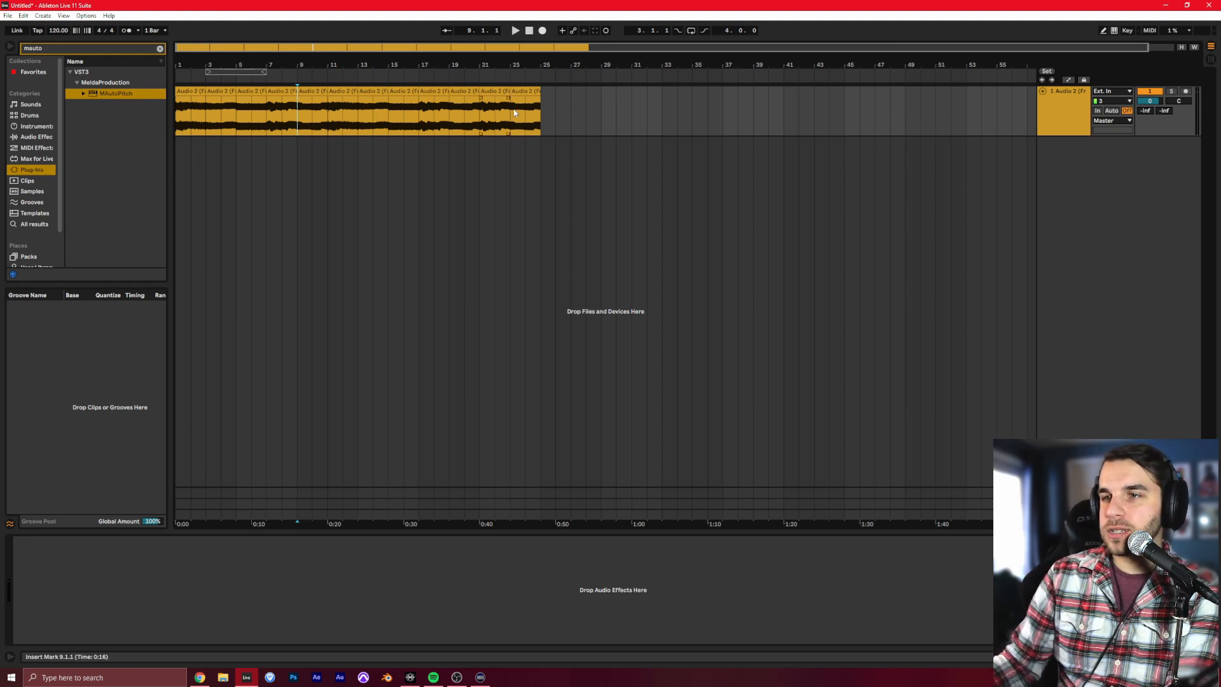
left_click(541, 116)
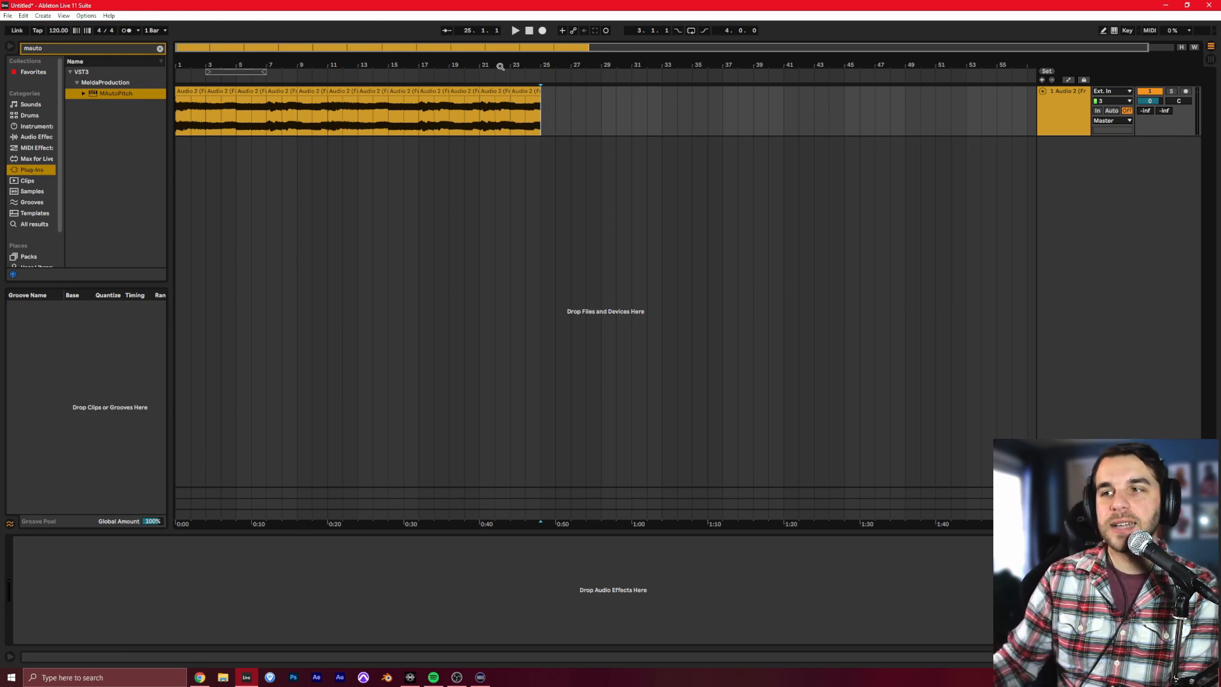
Step: Select all twelve clips from 1.1.1 onward and set their warp mode to Complex Pro
left_click(190, 91)
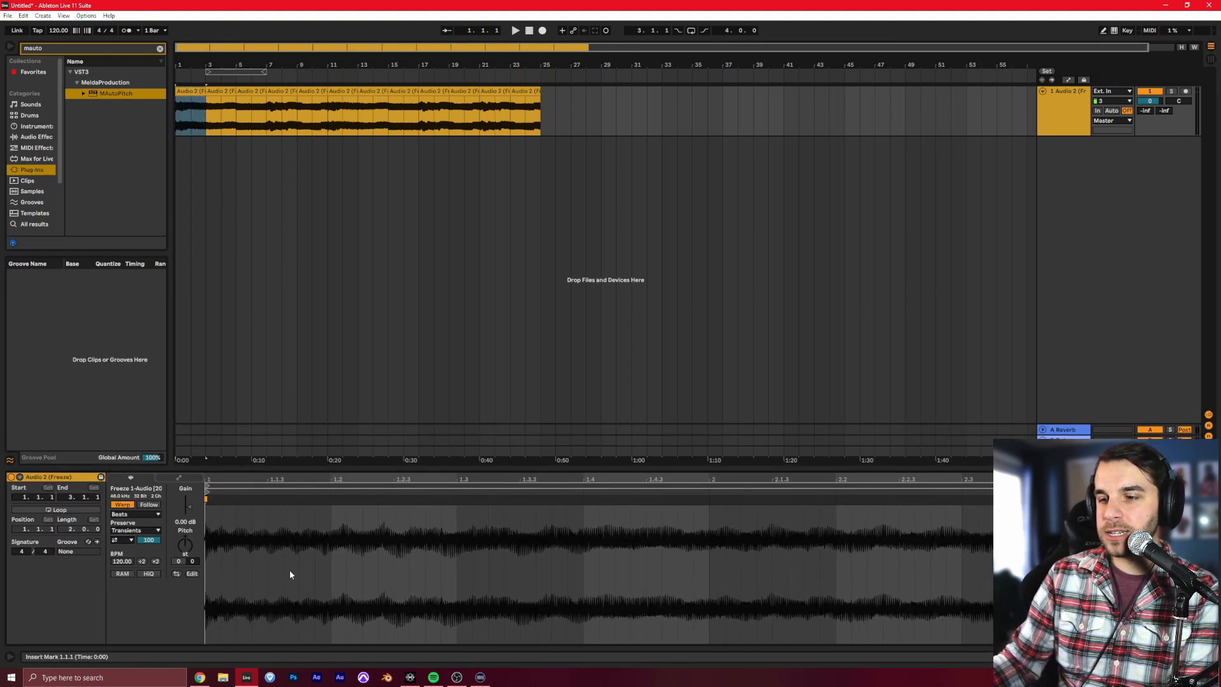
left_click(601, 111)
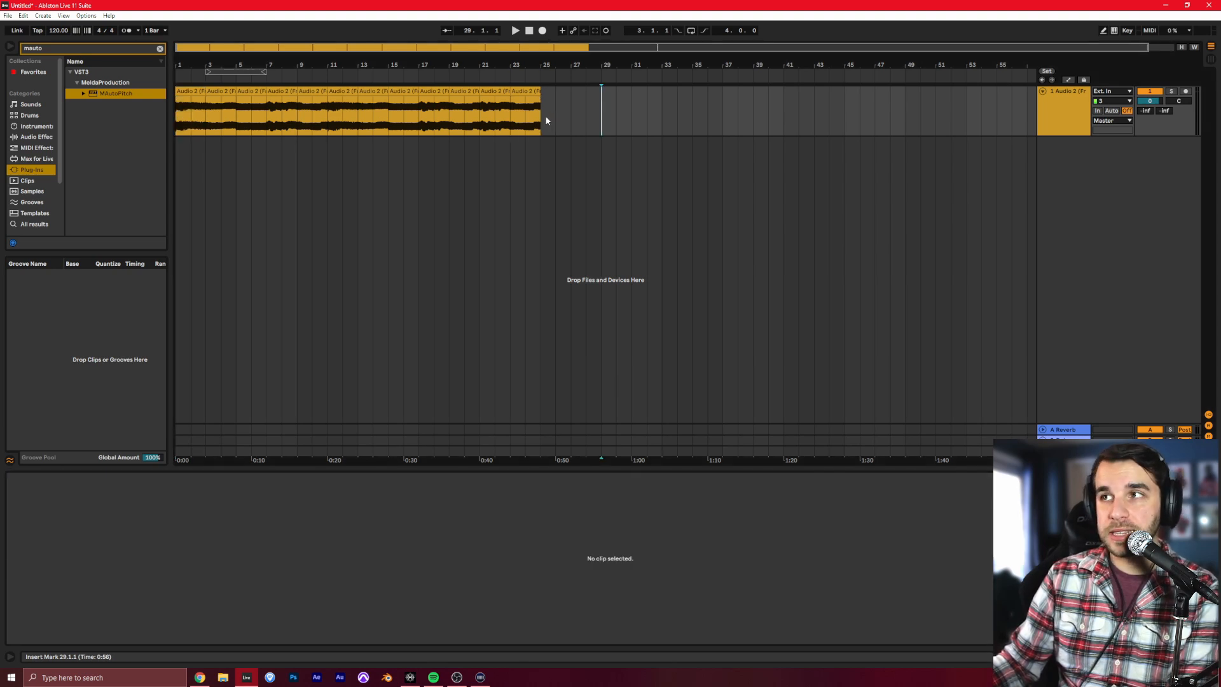
left_click_drag(552, 115, 181, 101)
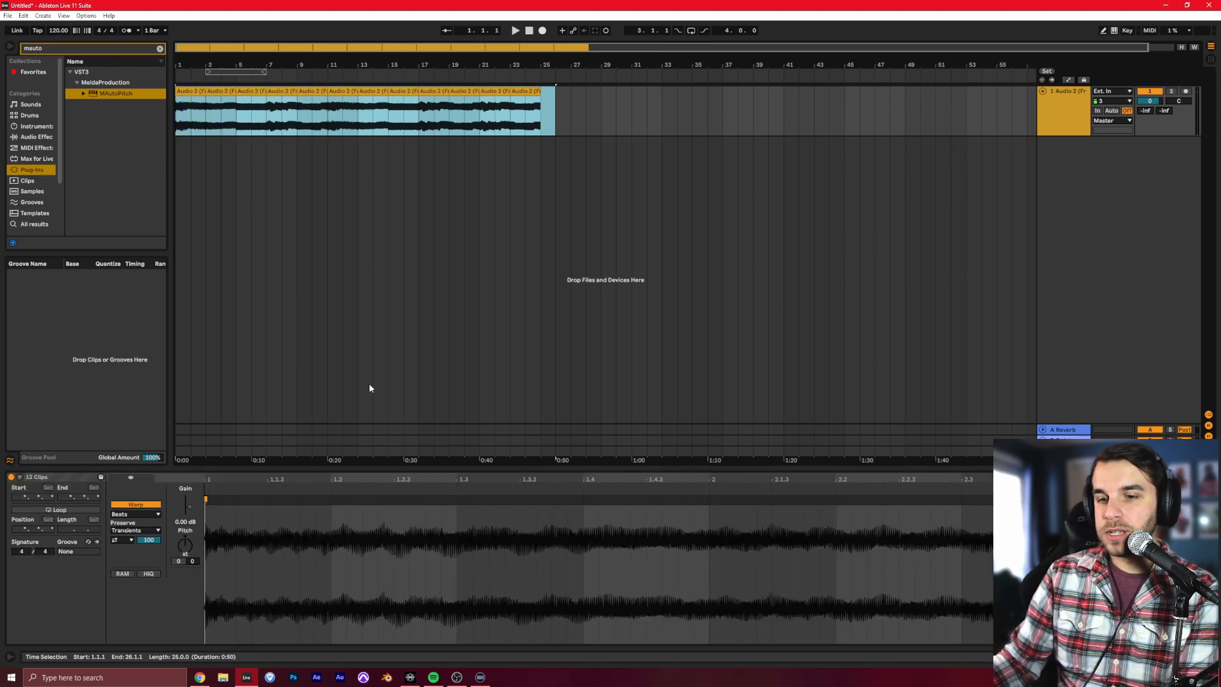
left_click(131, 515)
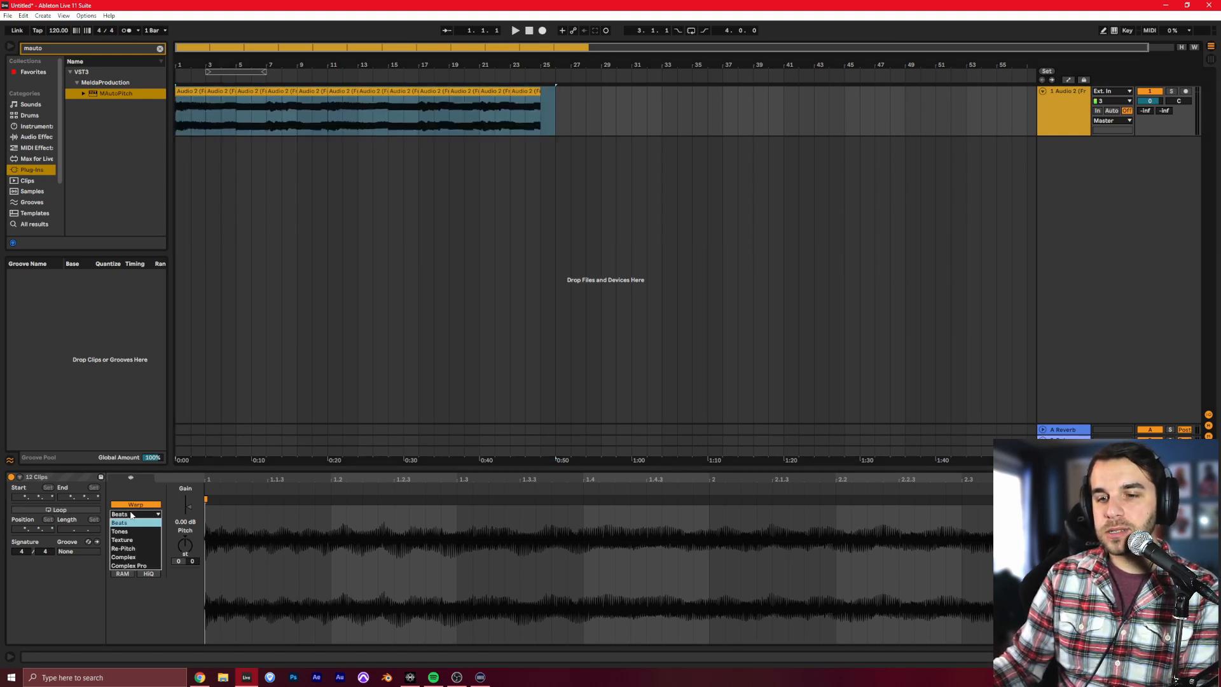
left_click(133, 566)
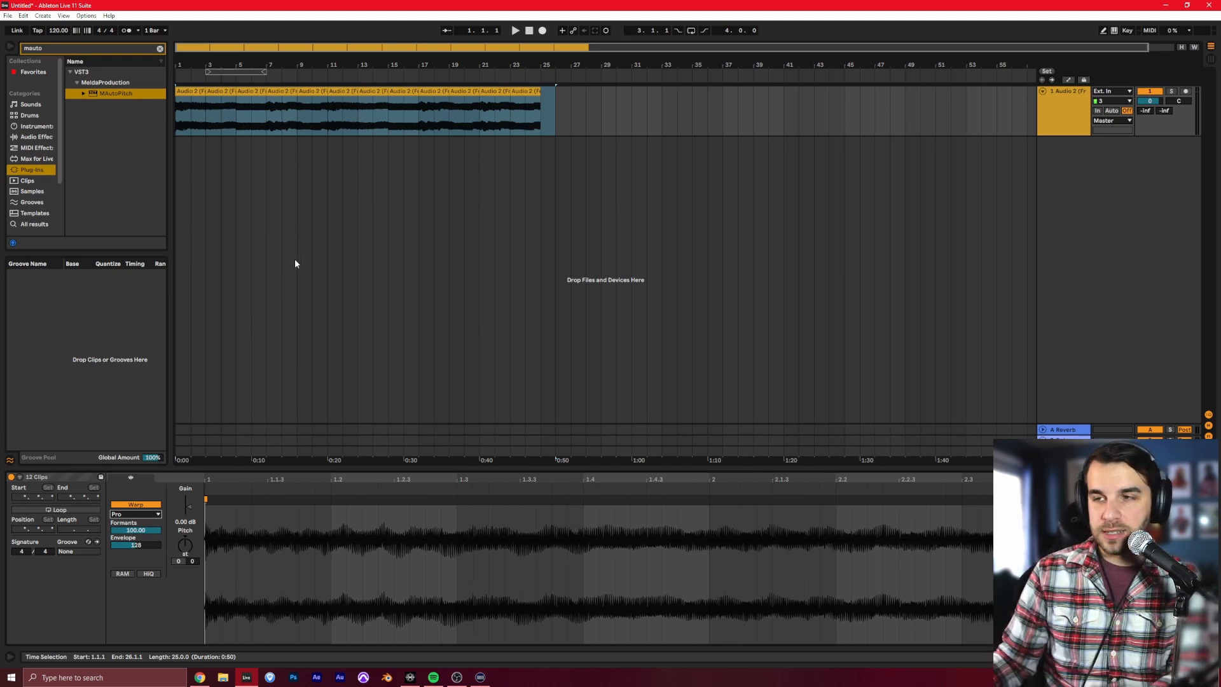
left_click(576, 98)
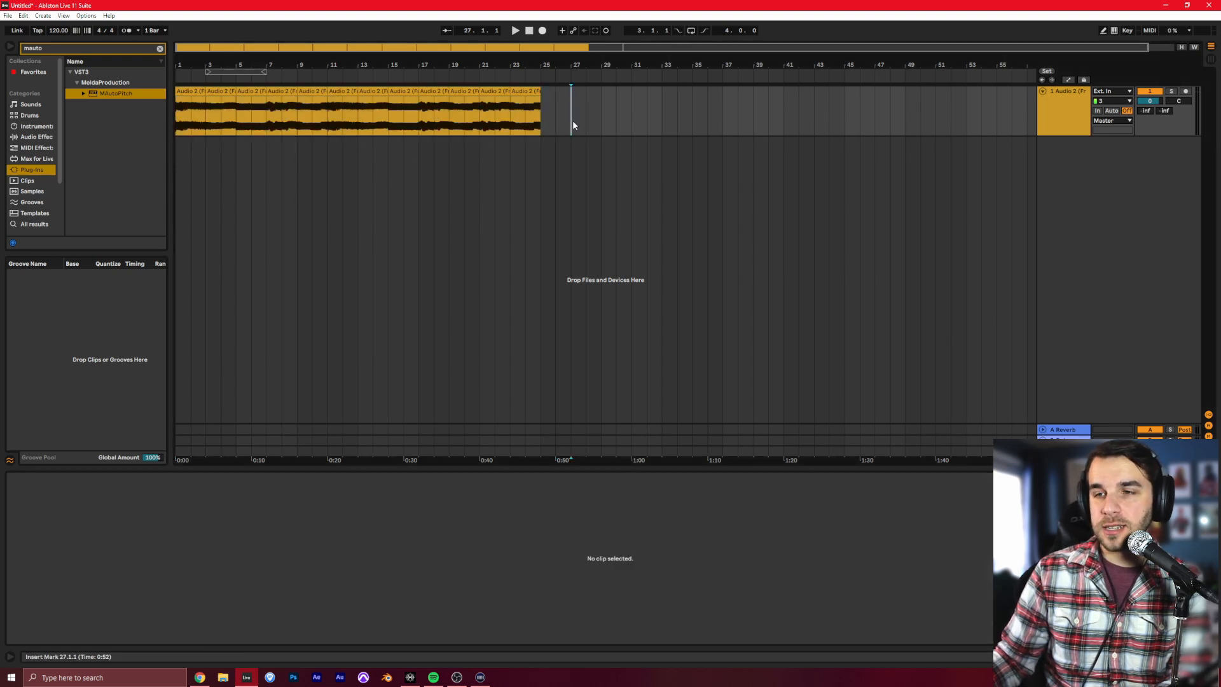
Step: Leave the first clip untransposed and transpose the clip at 3.1.1 by +1 semitone and the one at 5.1.1 by +2
left_click(189, 94)
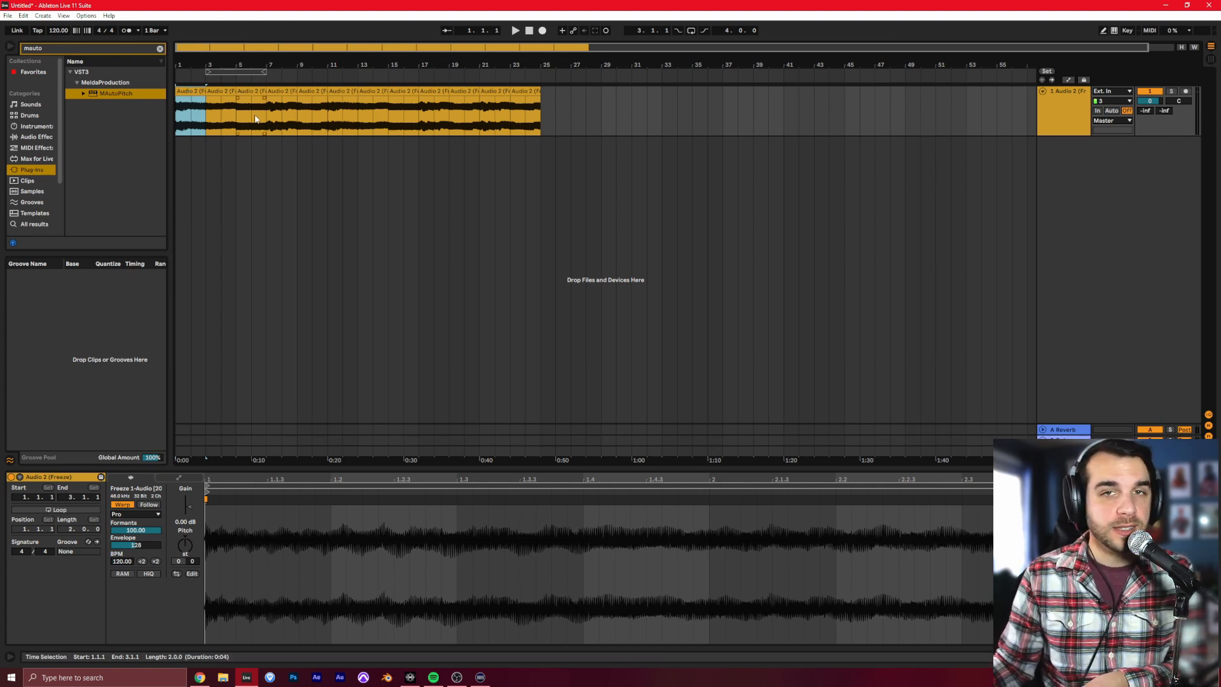
double_click(218, 92)
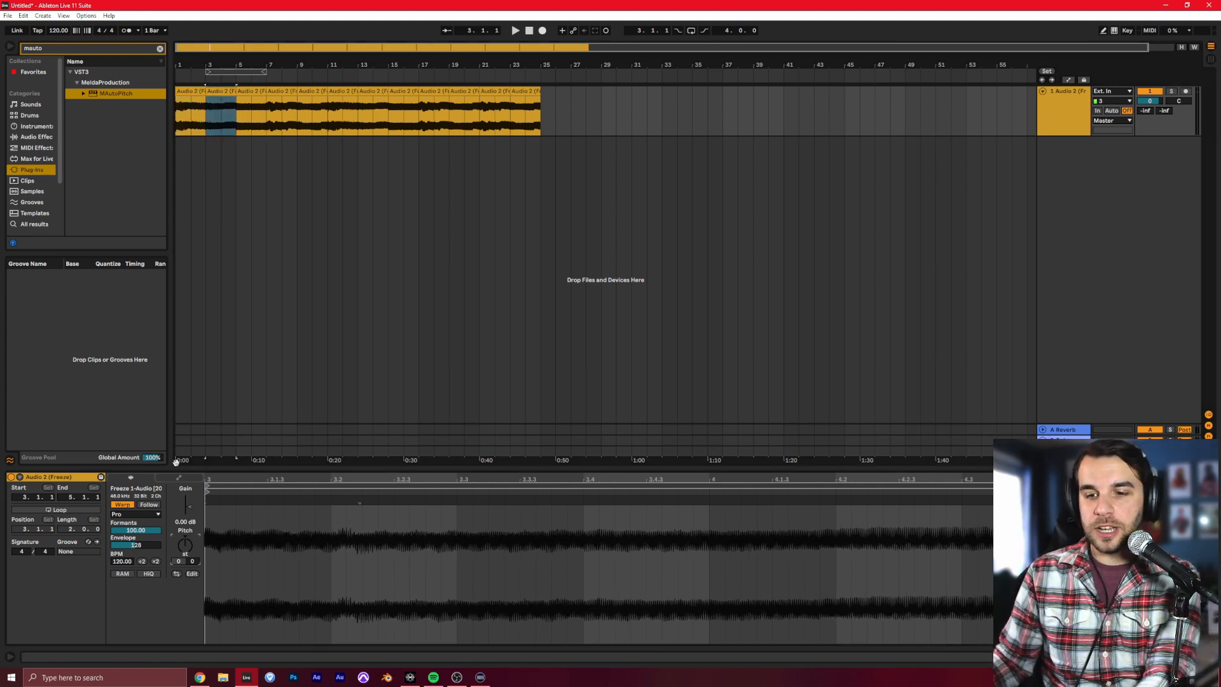
left_click_drag(184, 555, 183, 545)
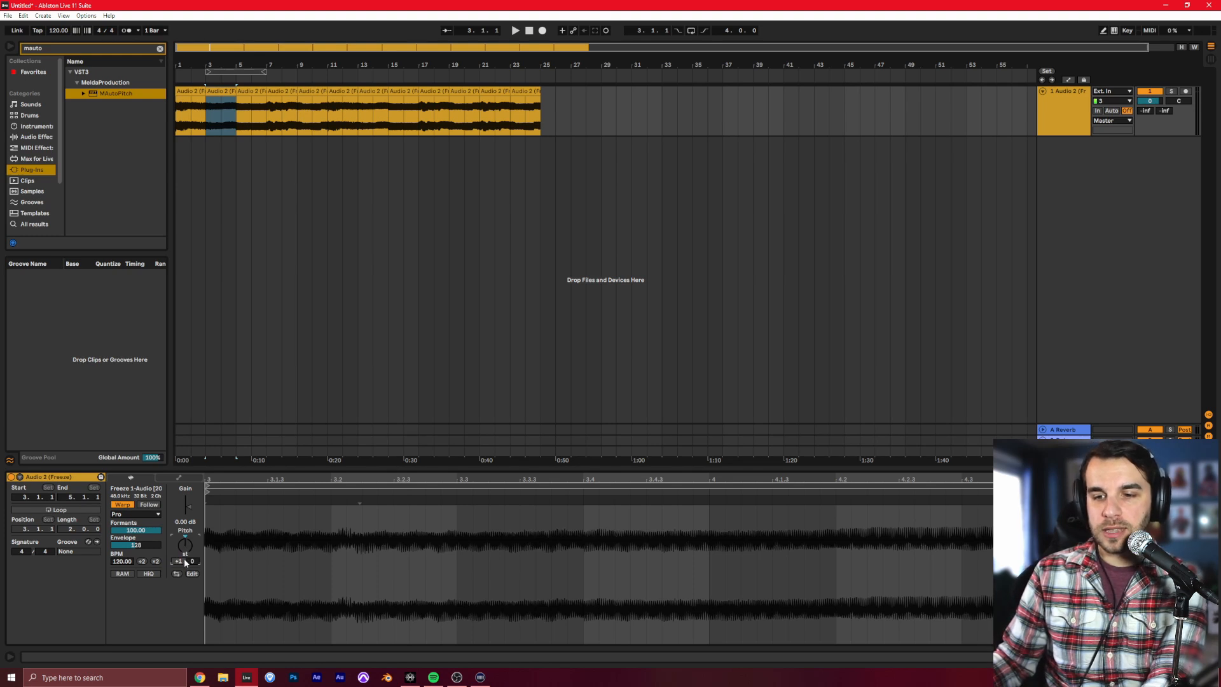
left_click(249, 92)
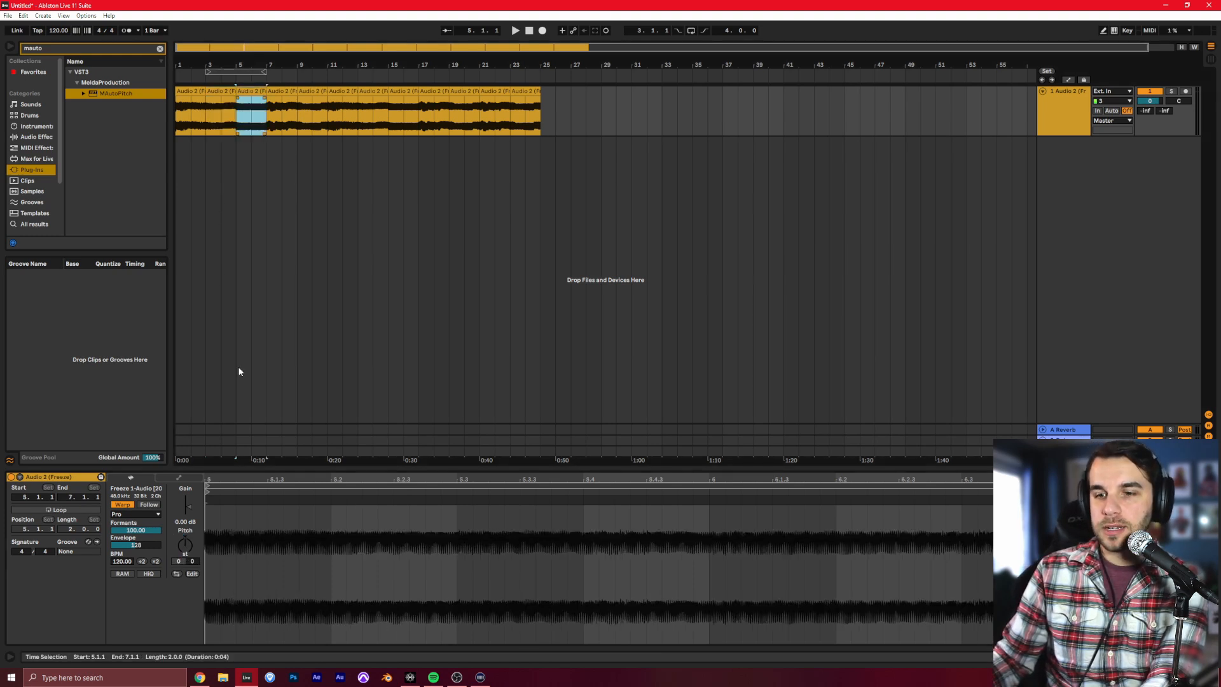
left_click(187, 546)
type("2")
Step: Transpose the clip at 7.1.1 by +3 semitones and the clip at 9.1.1 by +4 semitones
left_click(281, 93)
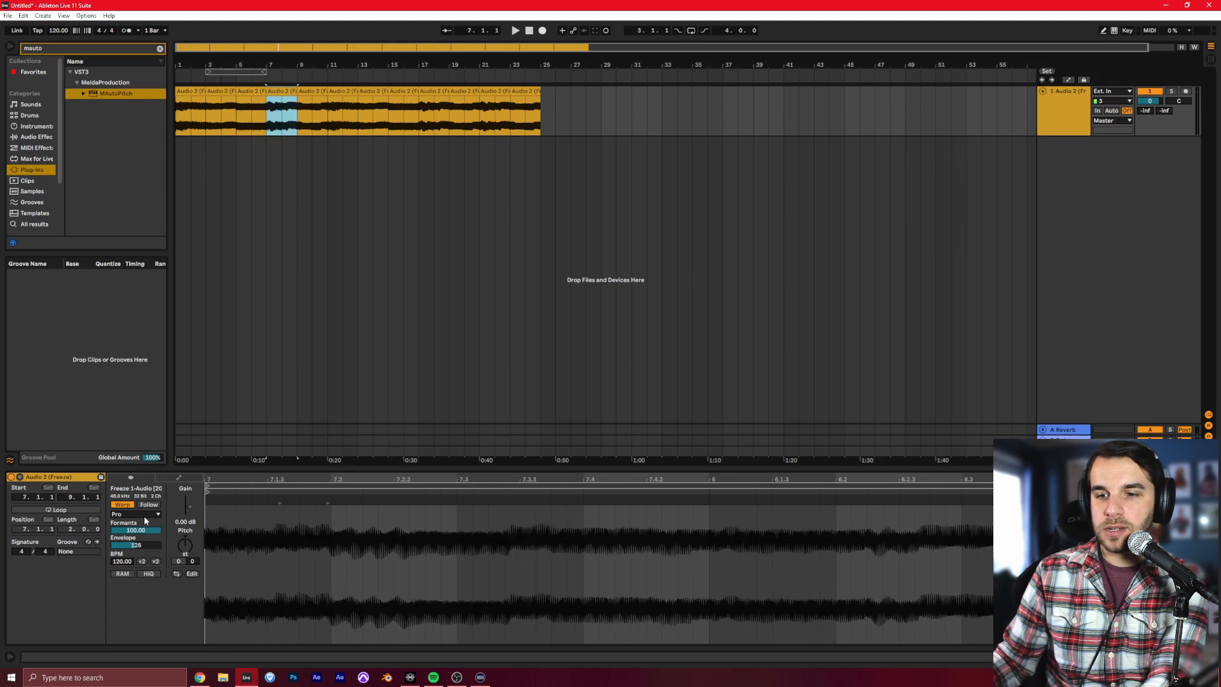
left_click(184, 546)
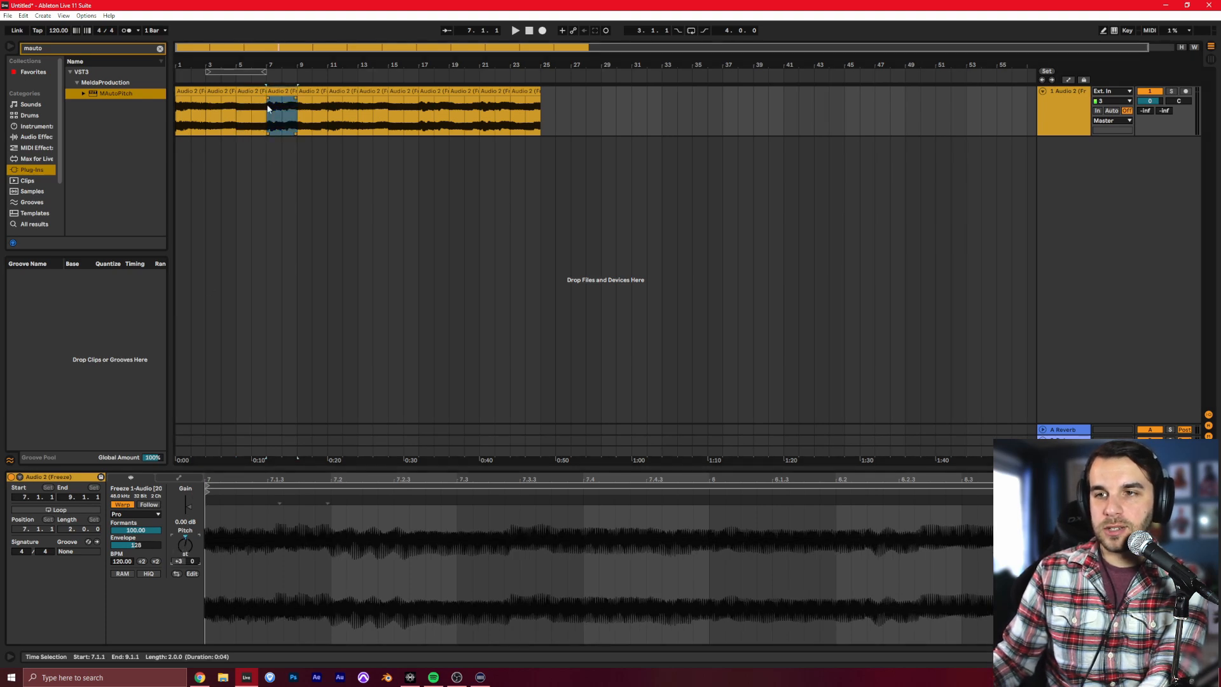
left_click(312, 92)
left_click(184, 546)
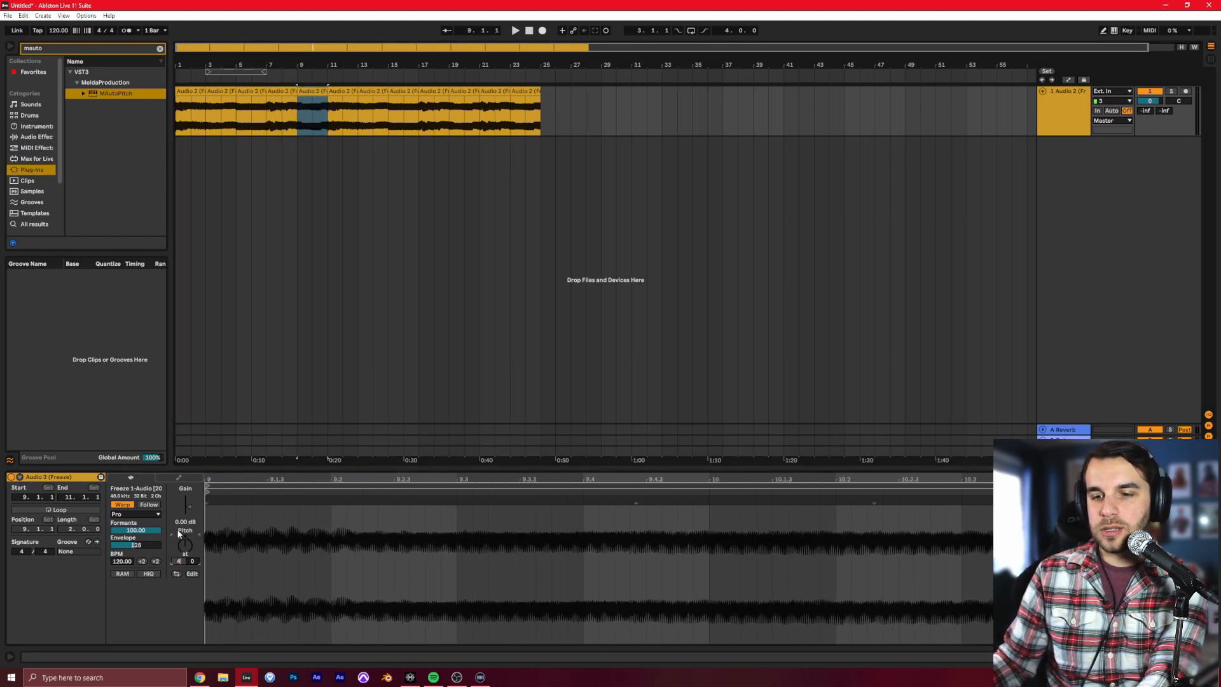
Step: Transpose the remaining clips from 11.1.1 to 23.1.1 upward by one more semitone each, ending with +11 on the last clip
left_click(343, 93)
left_click(306, 482)
left_click(496, 173)
left_click(305, 483)
left_click(516, 173)
left_click(306, 483)
left_click(538, 172)
left_click(306, 483)
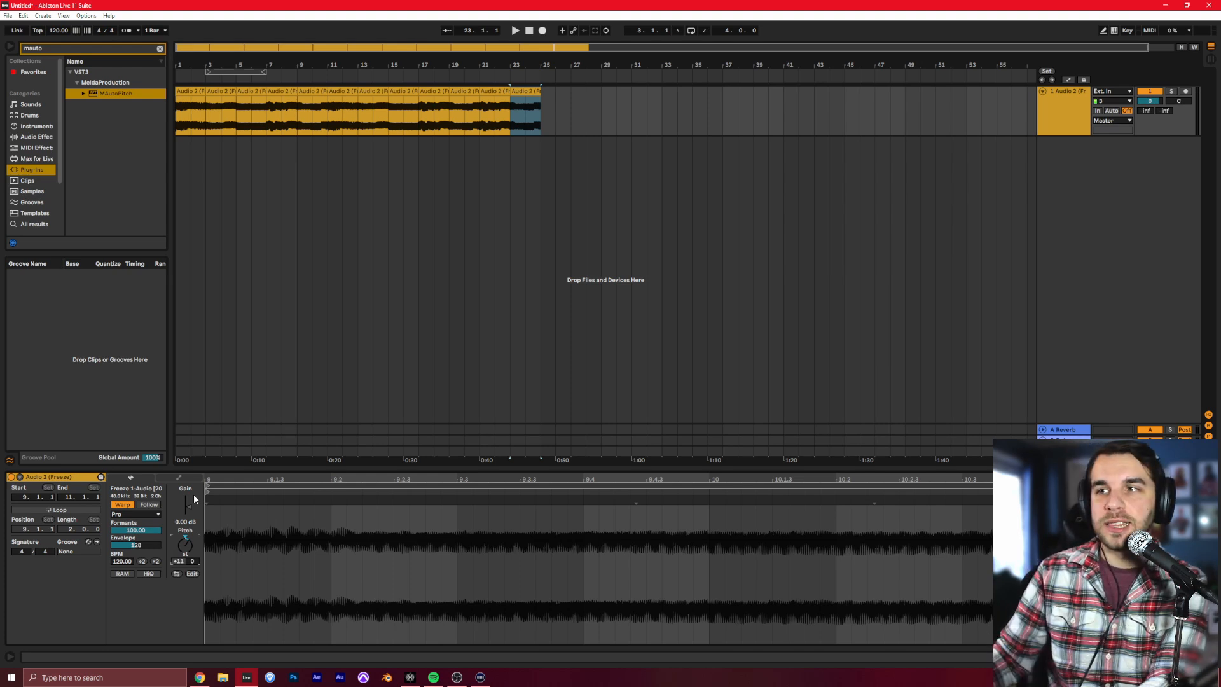
Step: Audition the start of each of the twelve transposed clips in order, from 1.1.1 to 23.1.1
left_click(179, 114)
key("space")
left_click(208, 126)
key("space")
key("space")
left_click(240, 121)
key("space")
key("space")
left_click(268, 122)
key("space")
key("space")
left_click(297, 110)
key("space")
key("space")
left_click(330, 117)
key("space")
key("space")
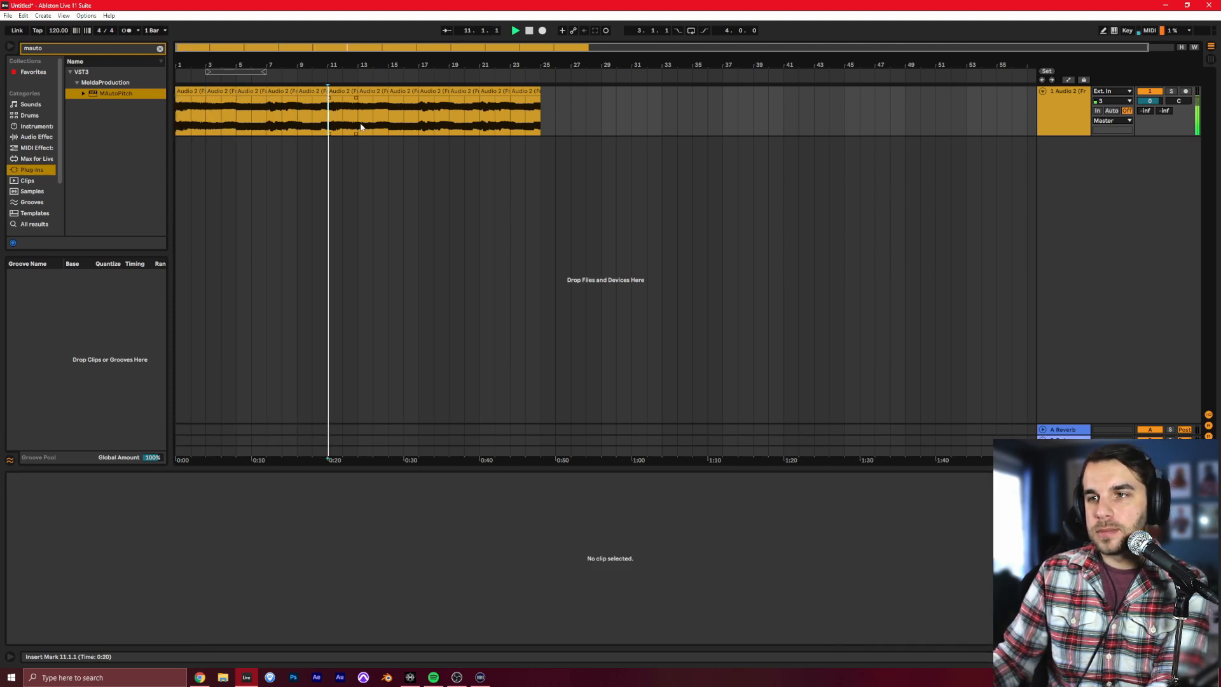
left_click(362, 117)
key("space")
key("space")
left_click(388, 119)
key("space")
key("space")
left_click(419, 111)
key("space")
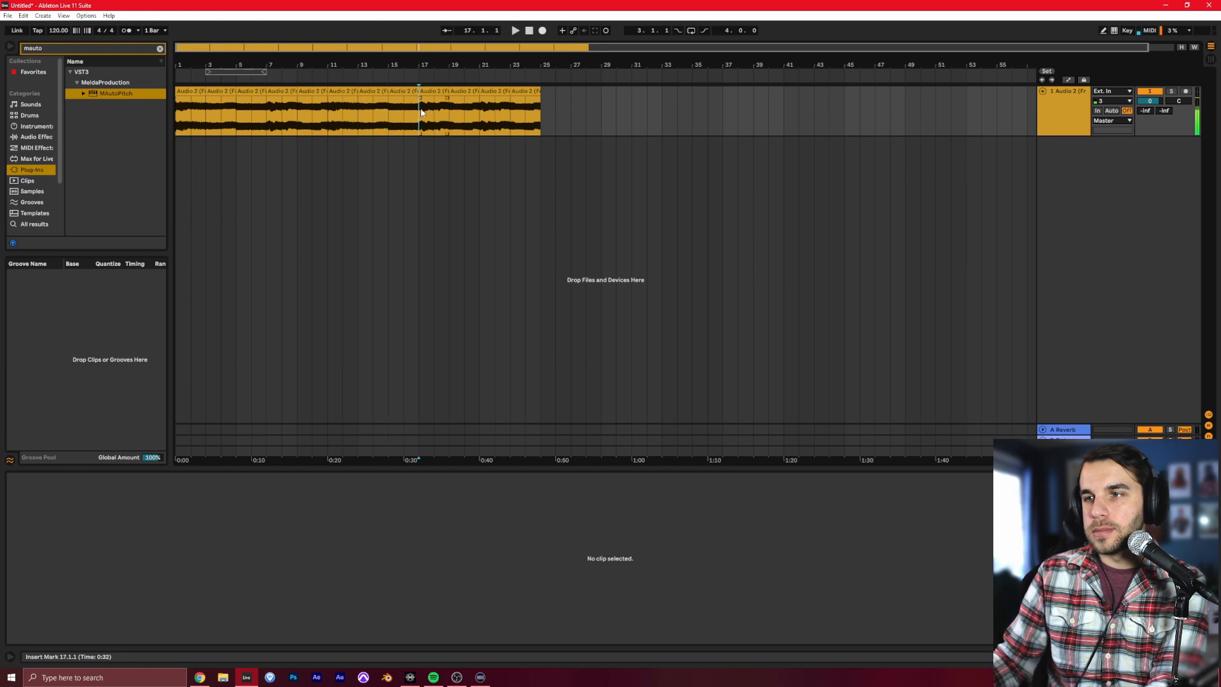
left_click(447, 124)
key("space")
key("space")
left_click(483, 118)
key("space")
key("space")
left_click(511, 114)
key("space")
key("space")
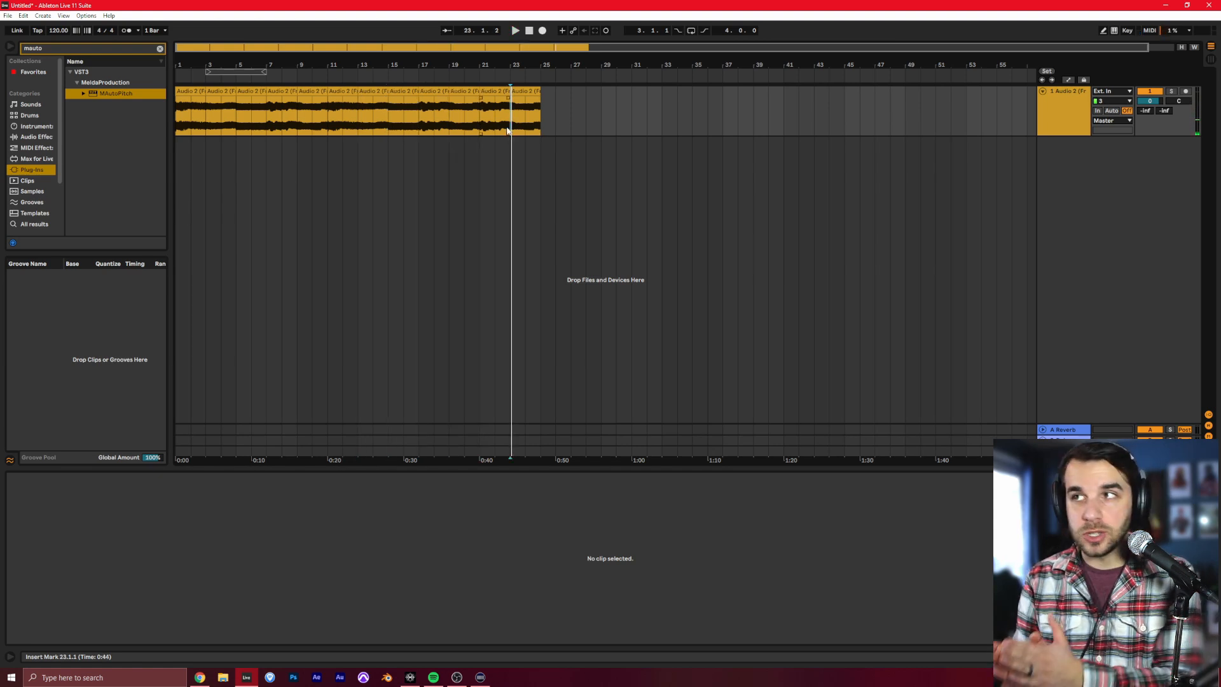
left_click_drag(540, 112, 177, 105)
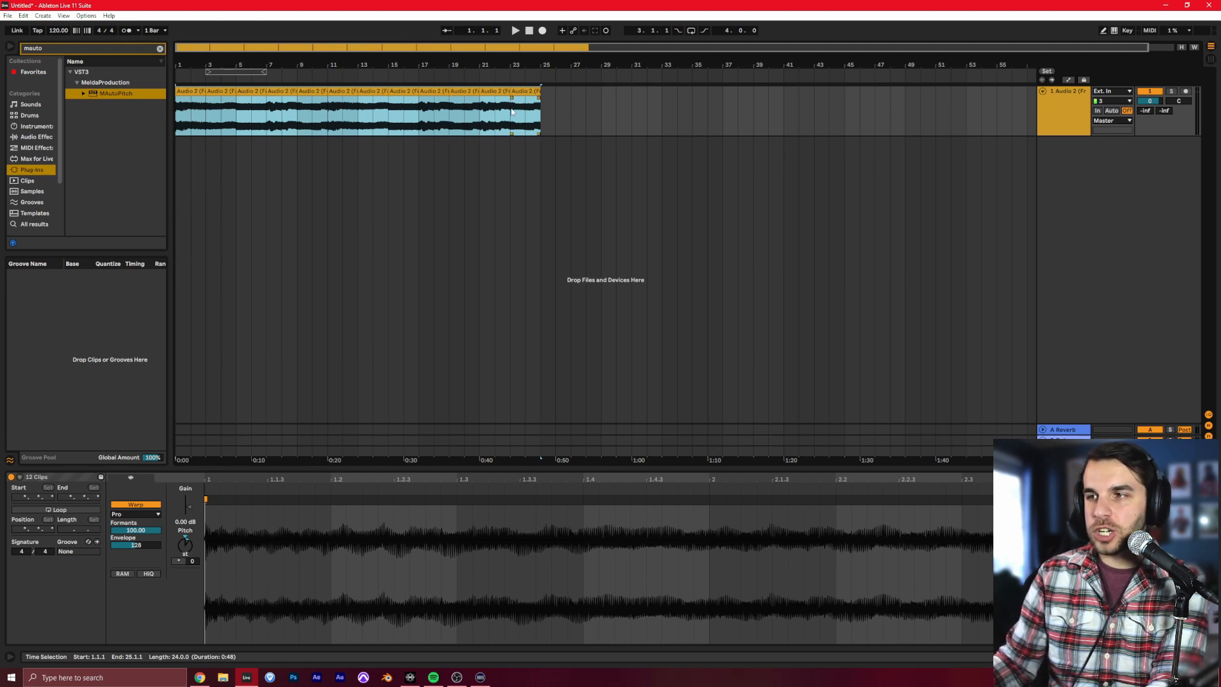
left_click(23, 15)
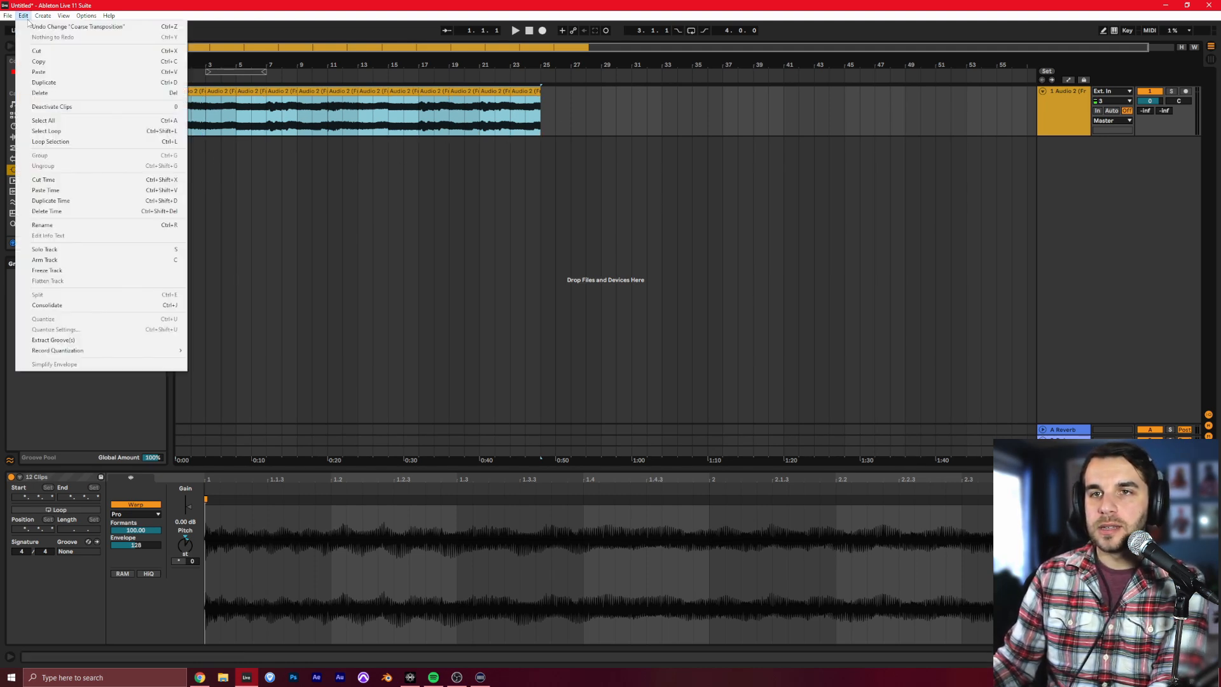
left_click(59, 84)
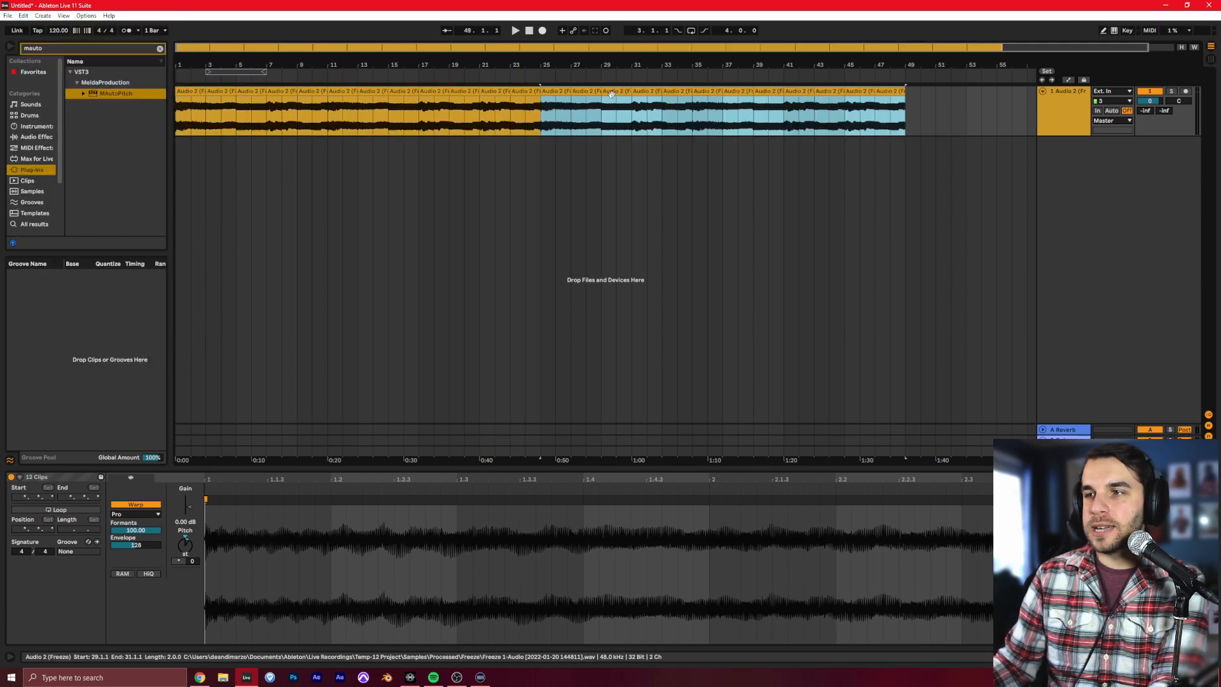
left_click_drag(557, 93, 589, 93)
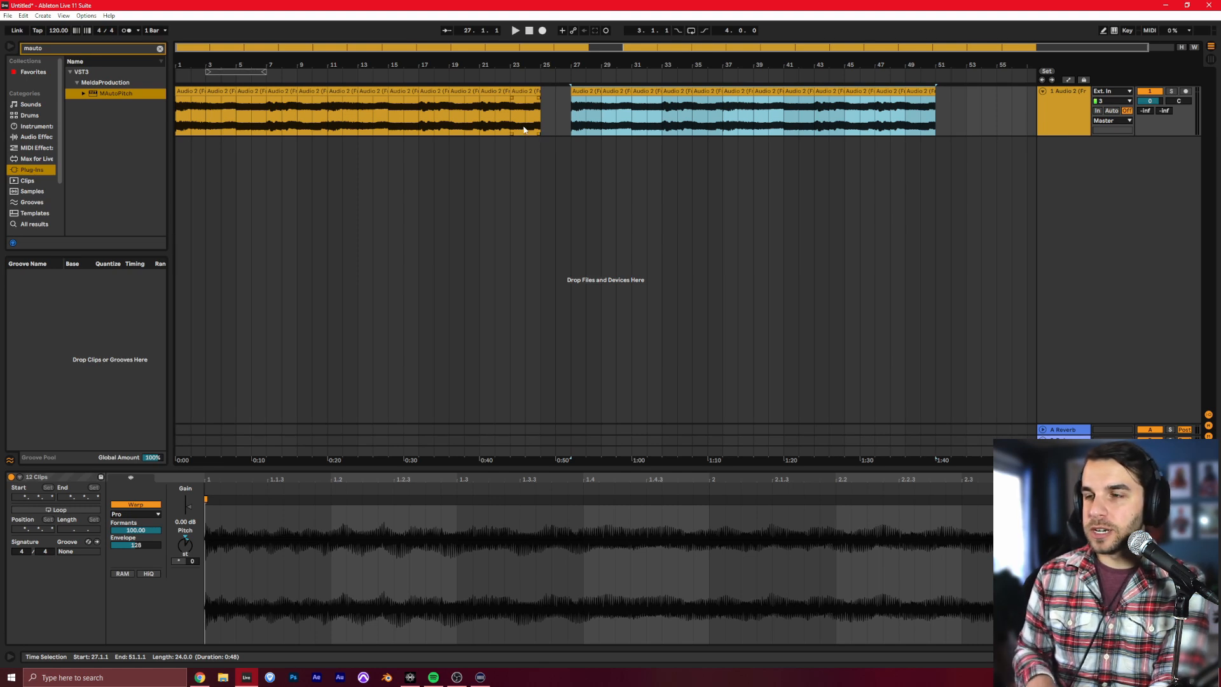
key("ctrl+z")
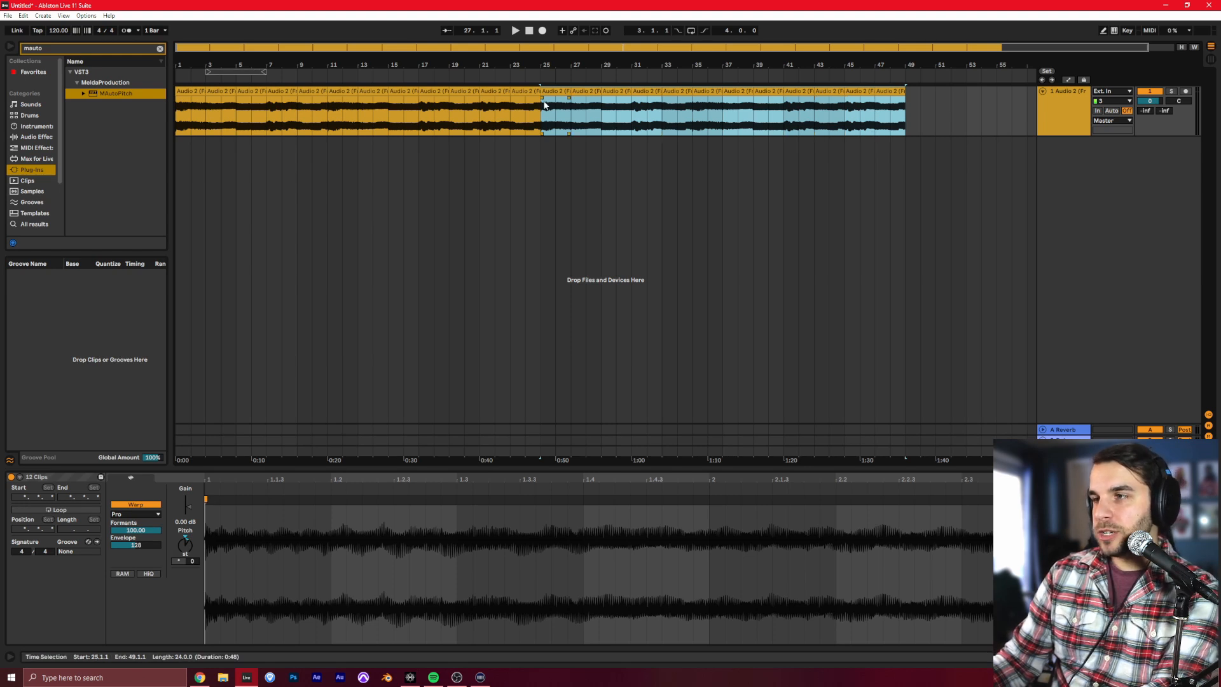
key("ctrl+z")
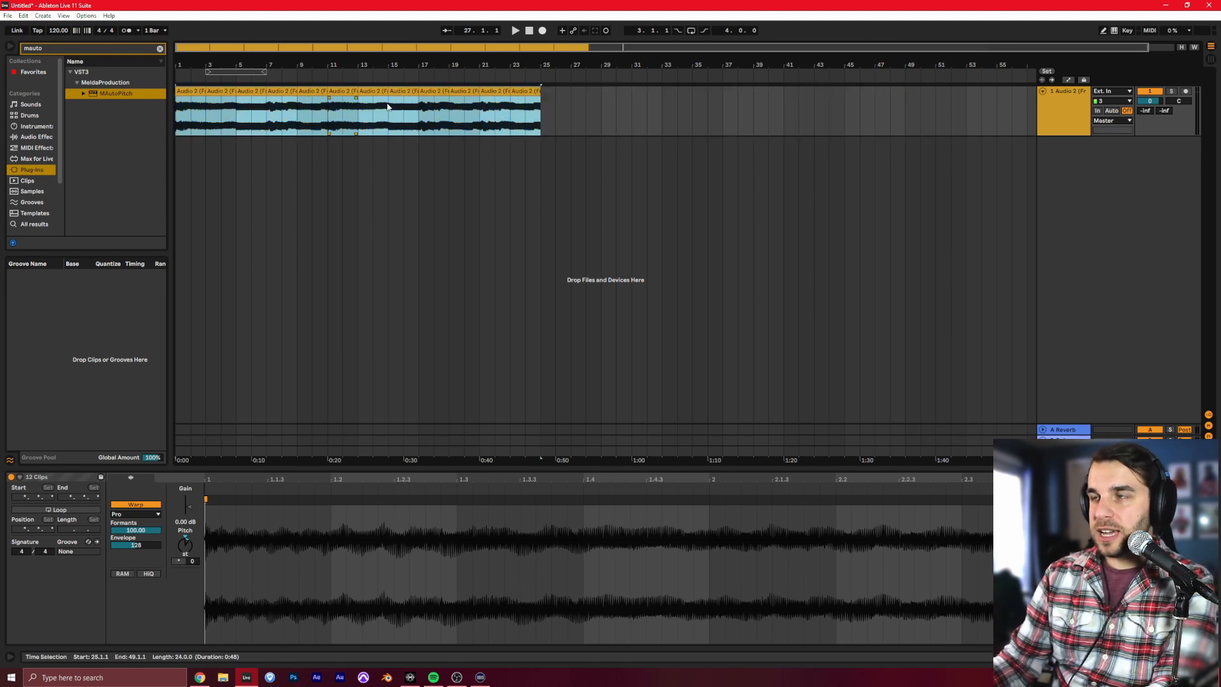
Step: Select all twelve clips, duplicate them directly behind the originals, and shift the transposition of the copies together
left_click_drag(540, 118, 178, 114)
left_click(23, 15)
left_click(43, 83)
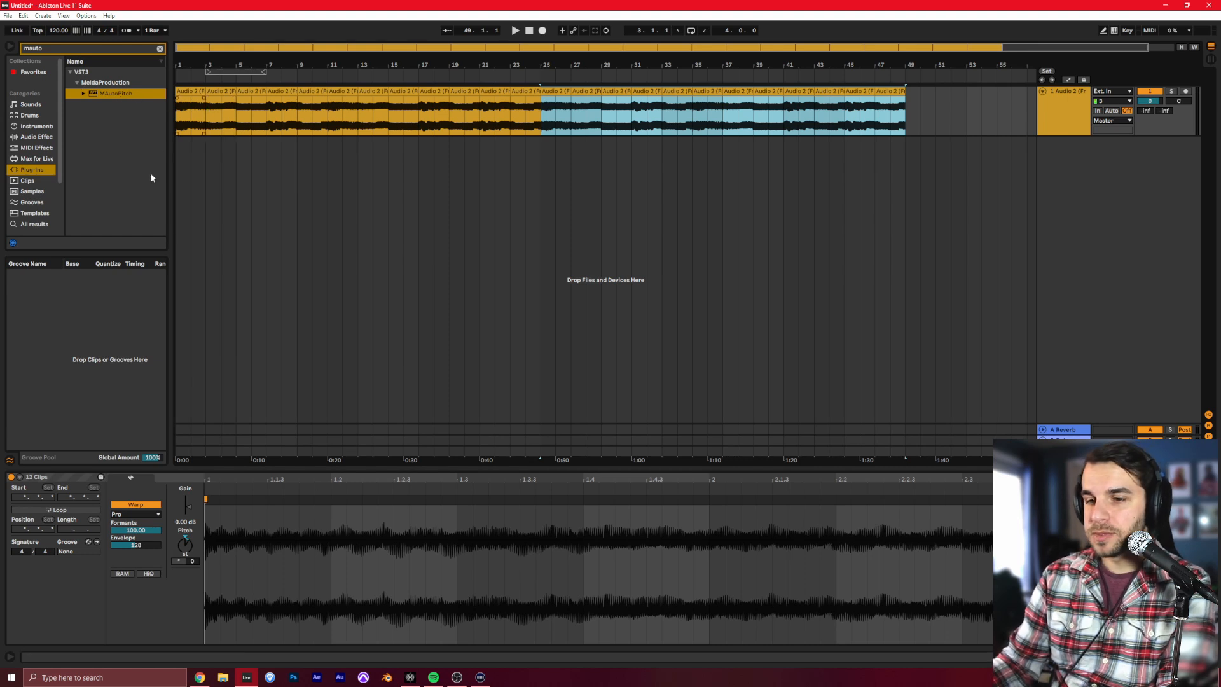
left_click(183, 546)
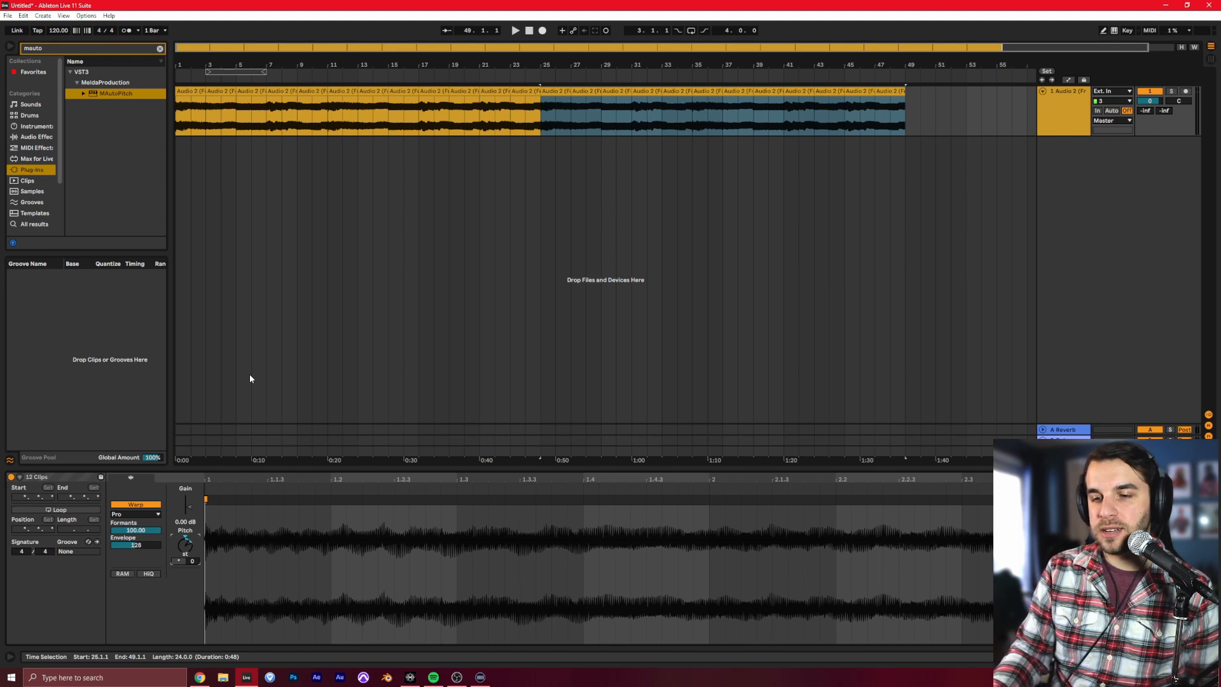
Step: Audition the clips around the transition into the duplicated set, starting at 23.1.1, and show the settings of the clip at 23.1.1
left_click(516, 113)
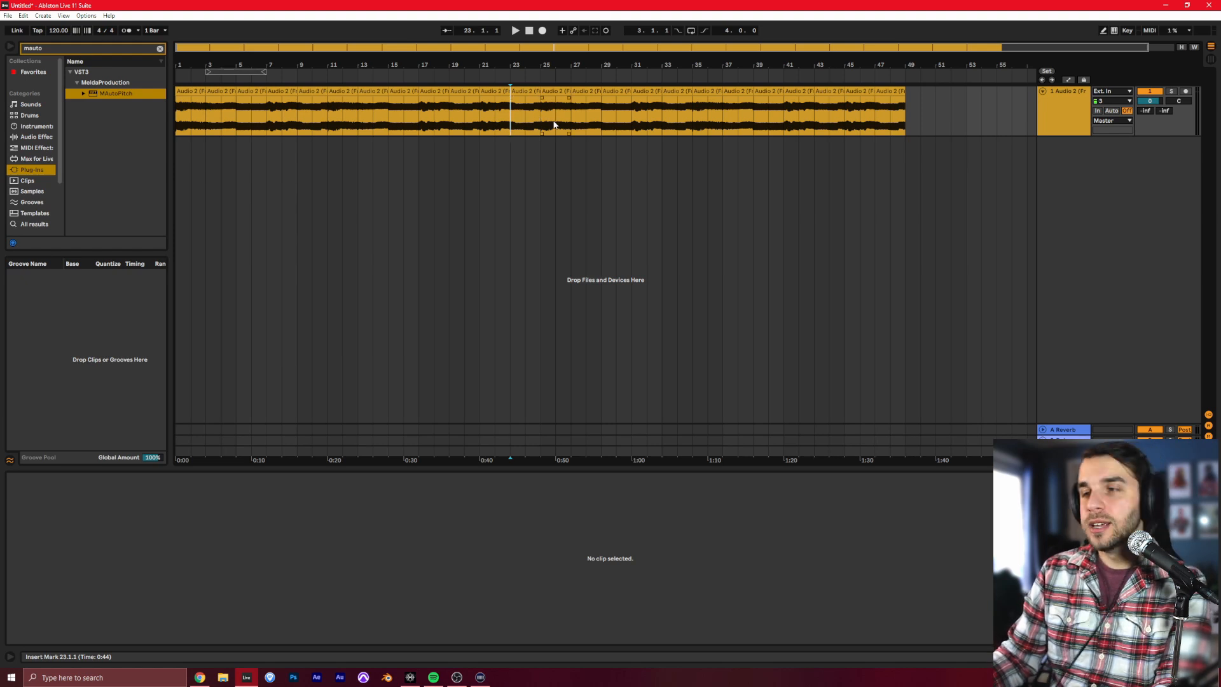
key("space")
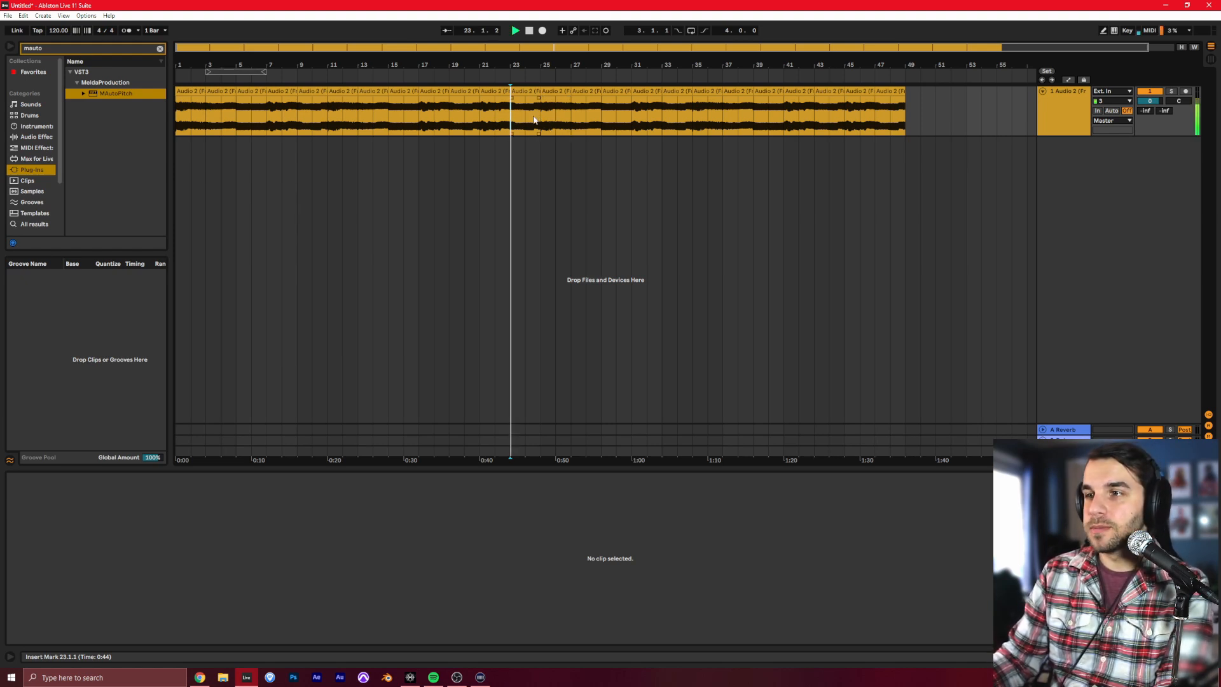
left_click(540, 115)
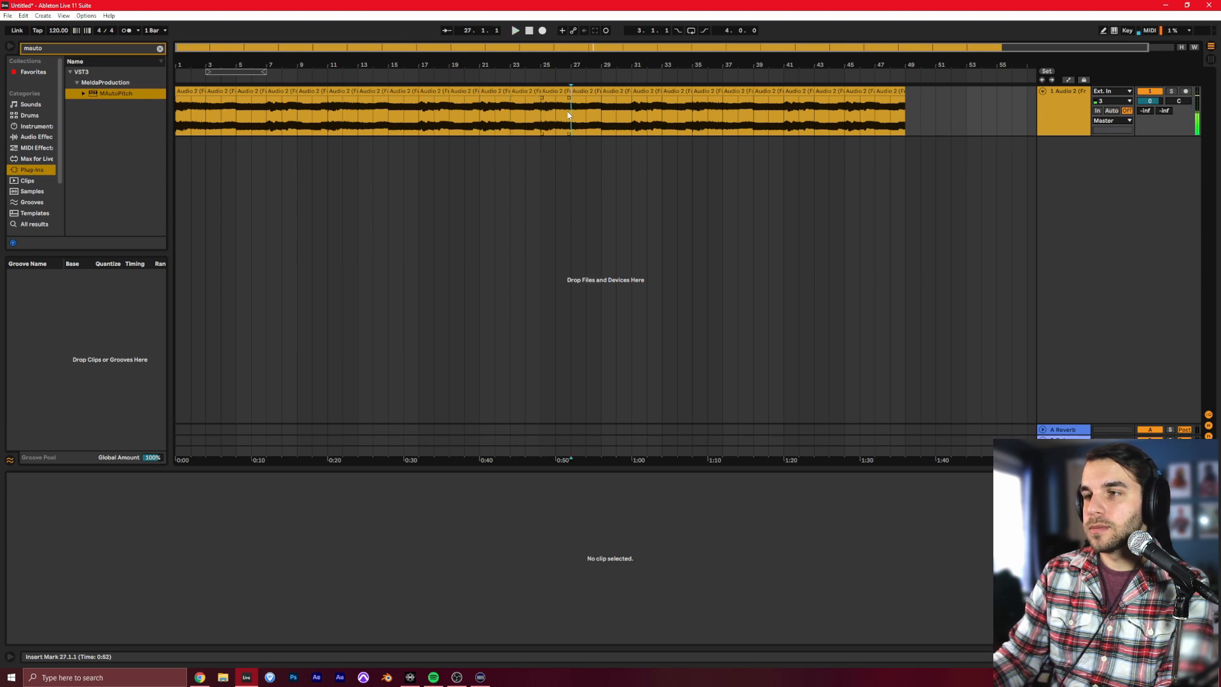
left_click(595, 114)
key("space")
key("space")
left_click(522, 92)
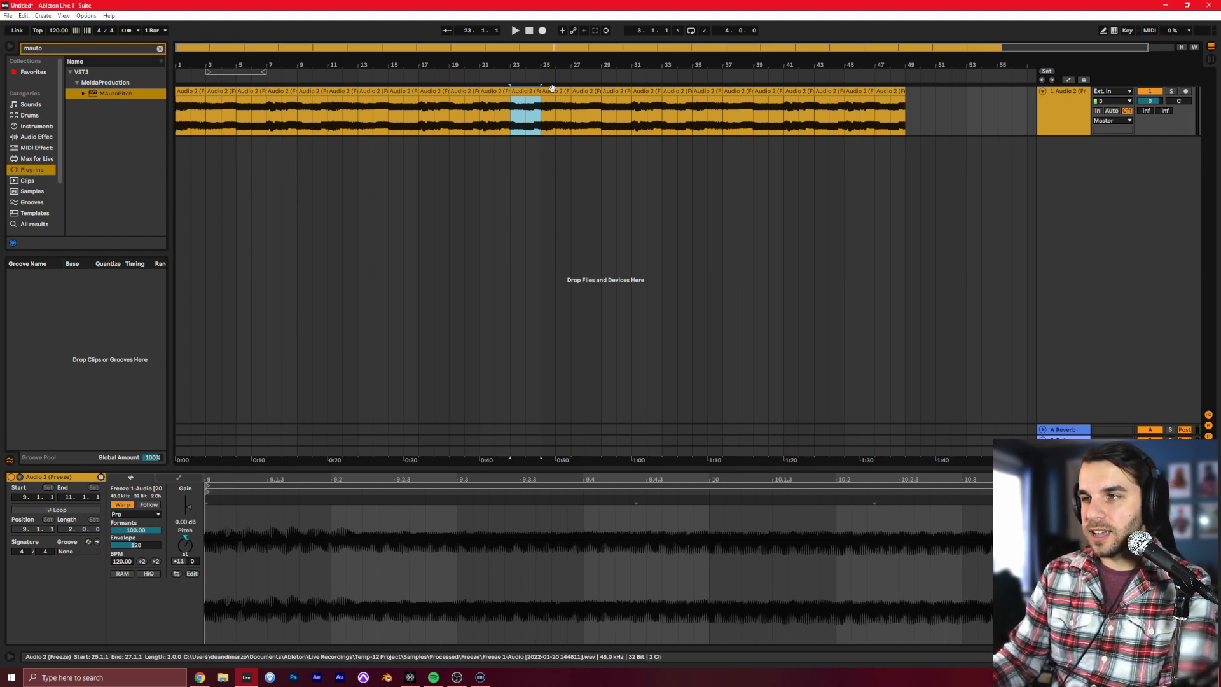
Step: Check the transposition settings of the duplicated clips at 27.1.1, 29.1.1, 31.1.1 and 25.1.1
left_click(576, 90)
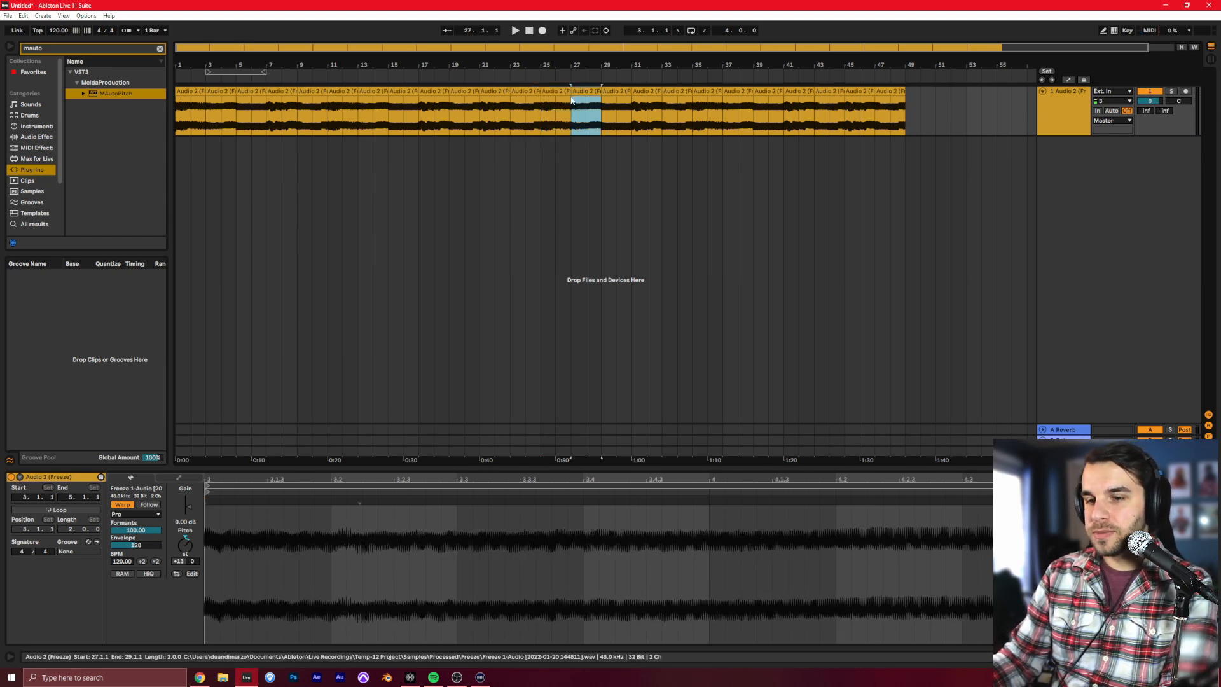
left_click(620, 90)
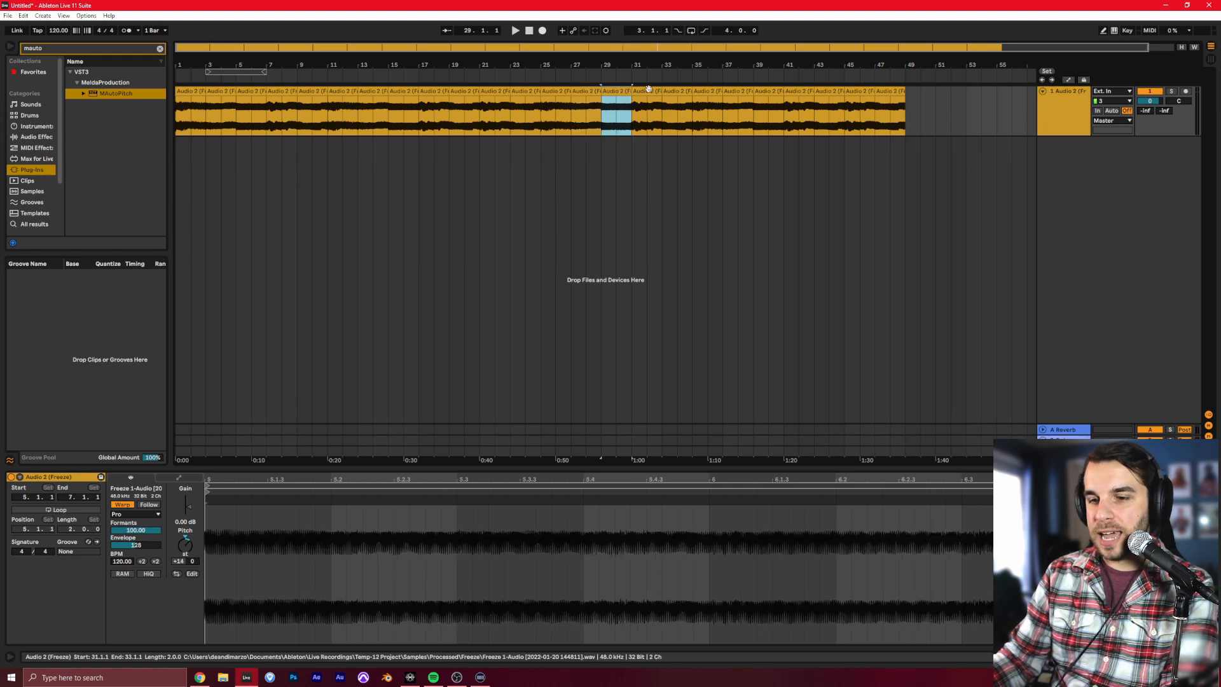
left_click(649, 90)
left_click(557, 91)
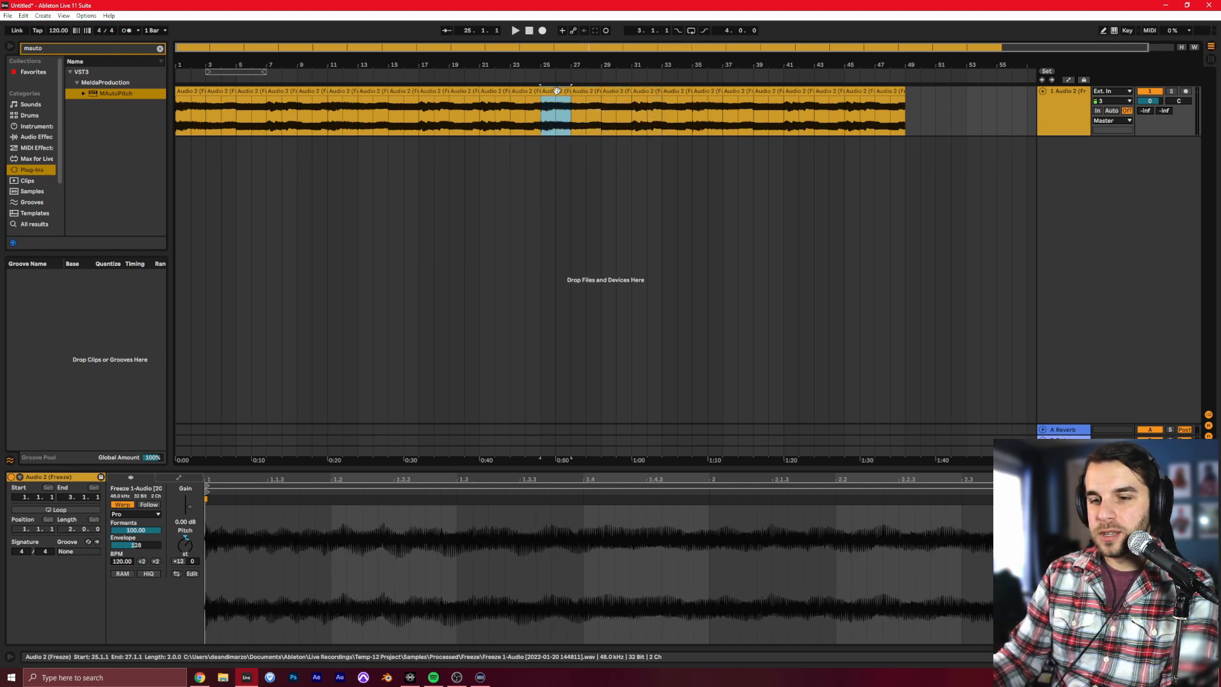
Step: Duplicate the twelve clips from 25.1.1 to 49.1.1 directly behind themselves and raise the copies together by 12 semitones, ending with +35
left_click_drag(542, 114, 908, 107)
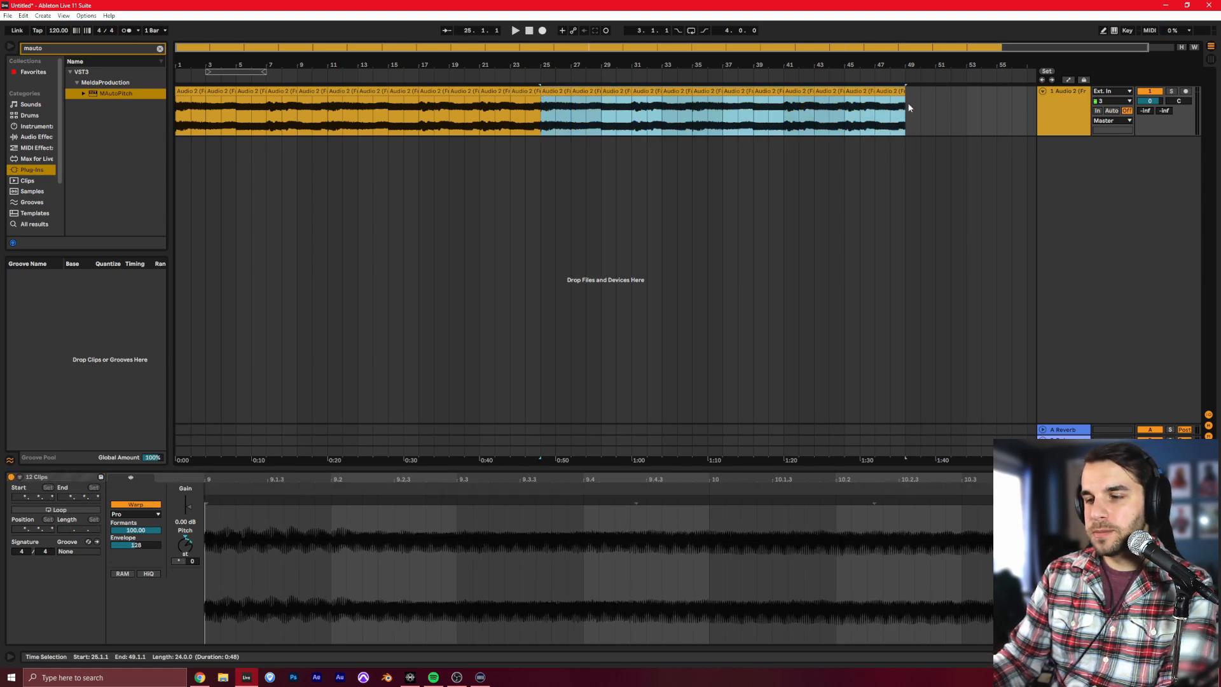
key("ctrl+d")
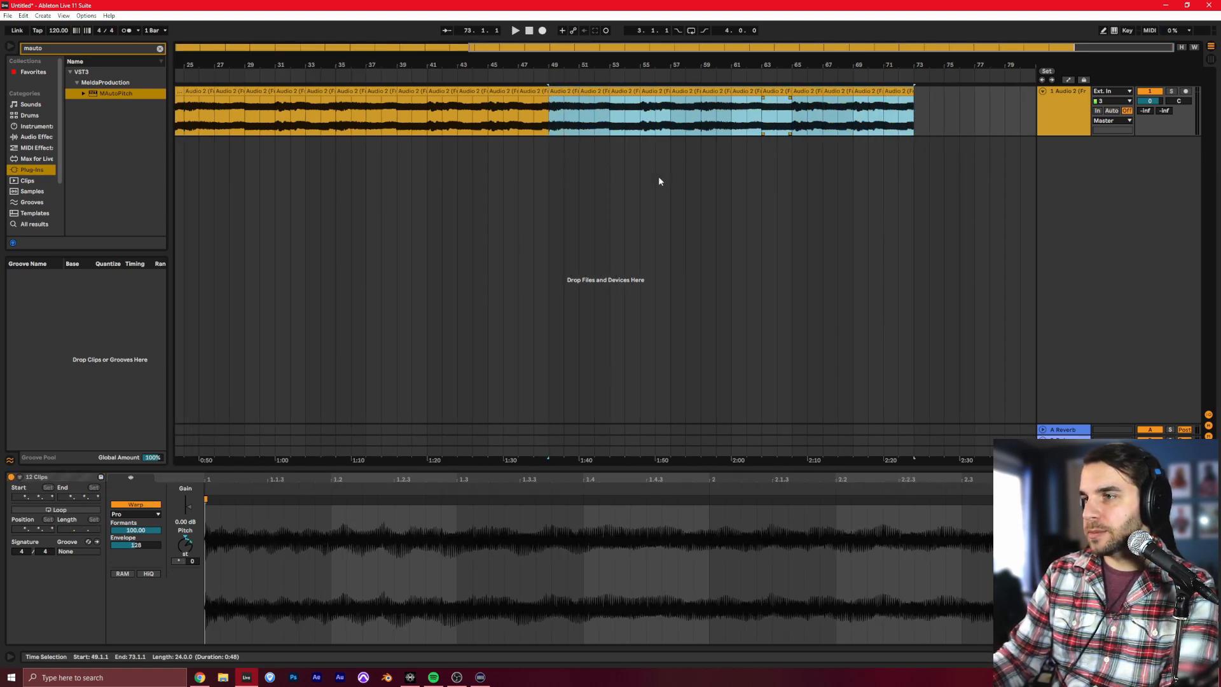
left_click(187, 530)
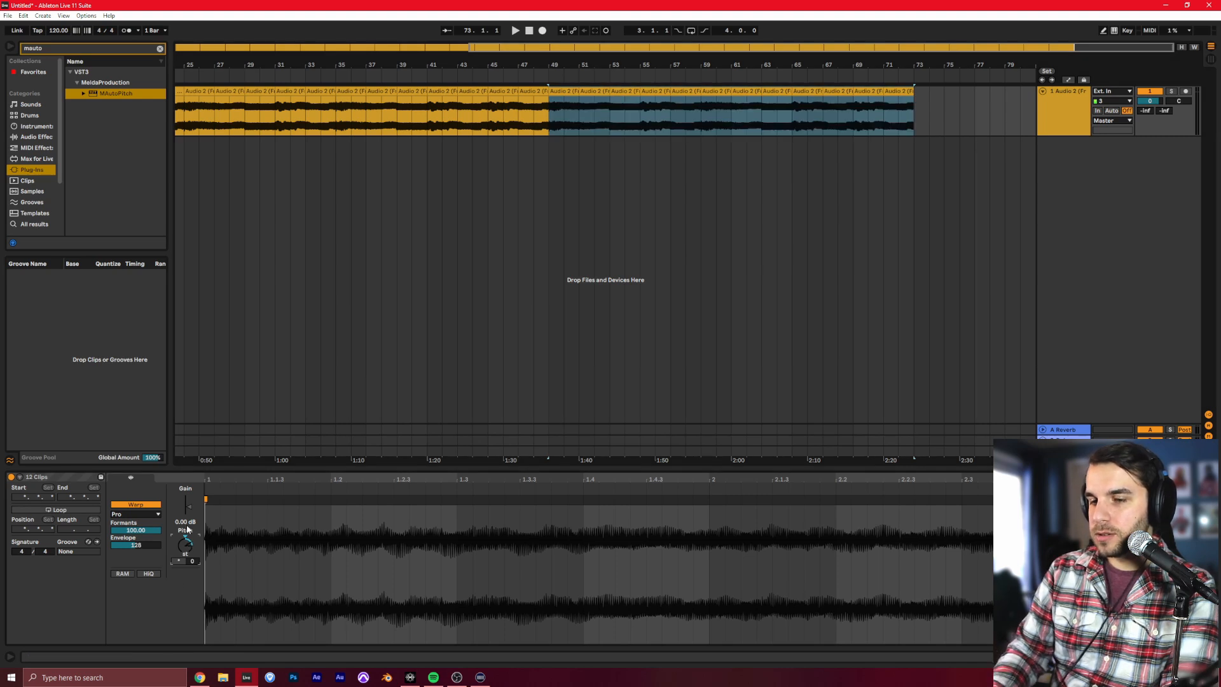
Step: Audition the clips around the transition into the third set at 49.1.1 and the first few clips after it
left_click(536, 117)
key("space")
key("space")
left_click(552, 115)
key("space")
key("space")
left_click(566, 115)
key("space")
left_click(595, 114)
left_click(627, 113)
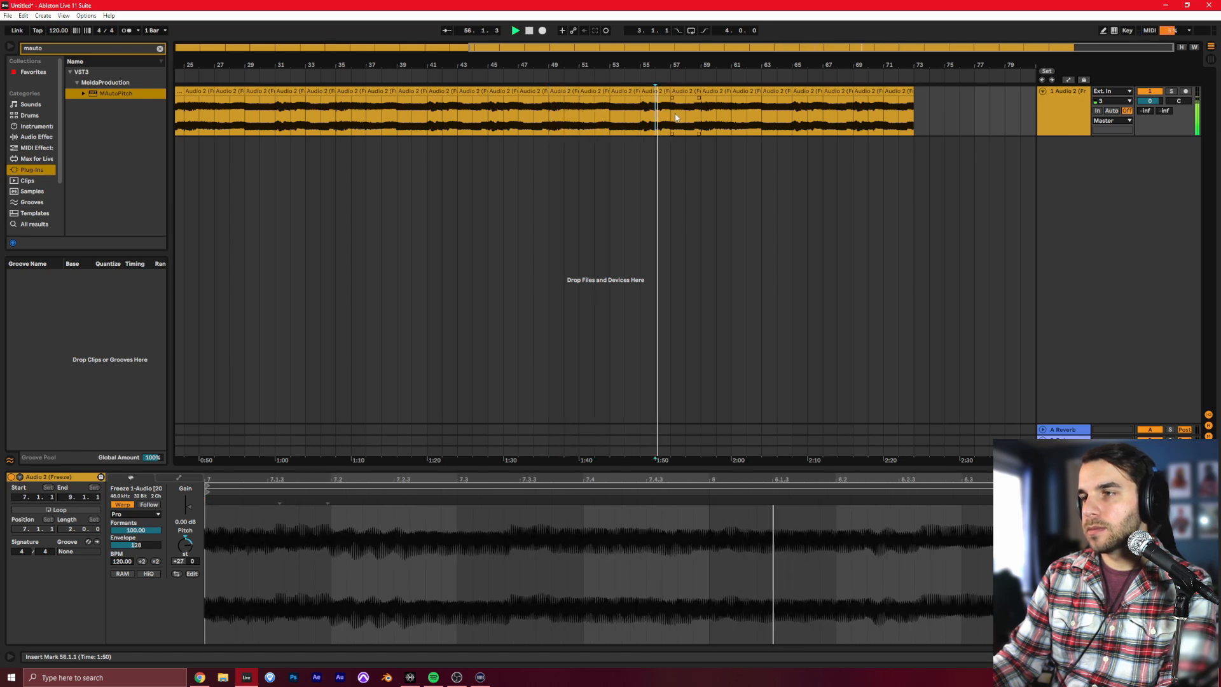
key("space")
Step: Show the whole arrangement and examine the last two clips, from 69.1.1 to 73.1.1
key("w")
left_click(646, 169)
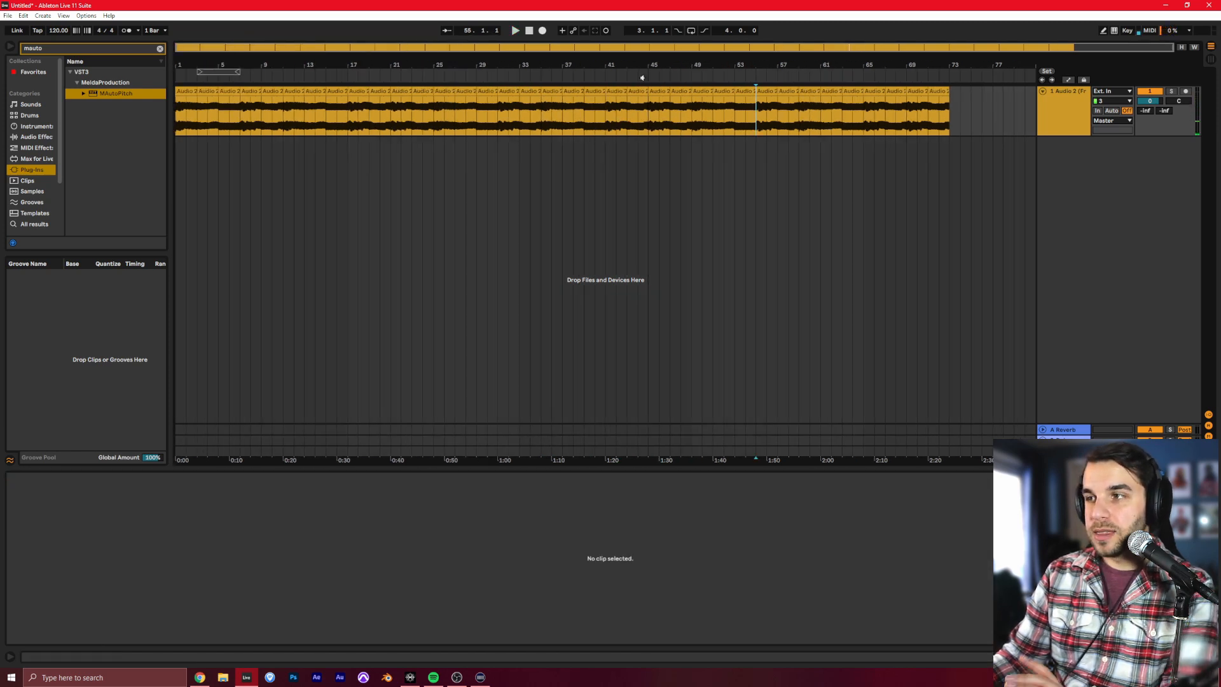
left_click_drag(952, 115, 909, 115)
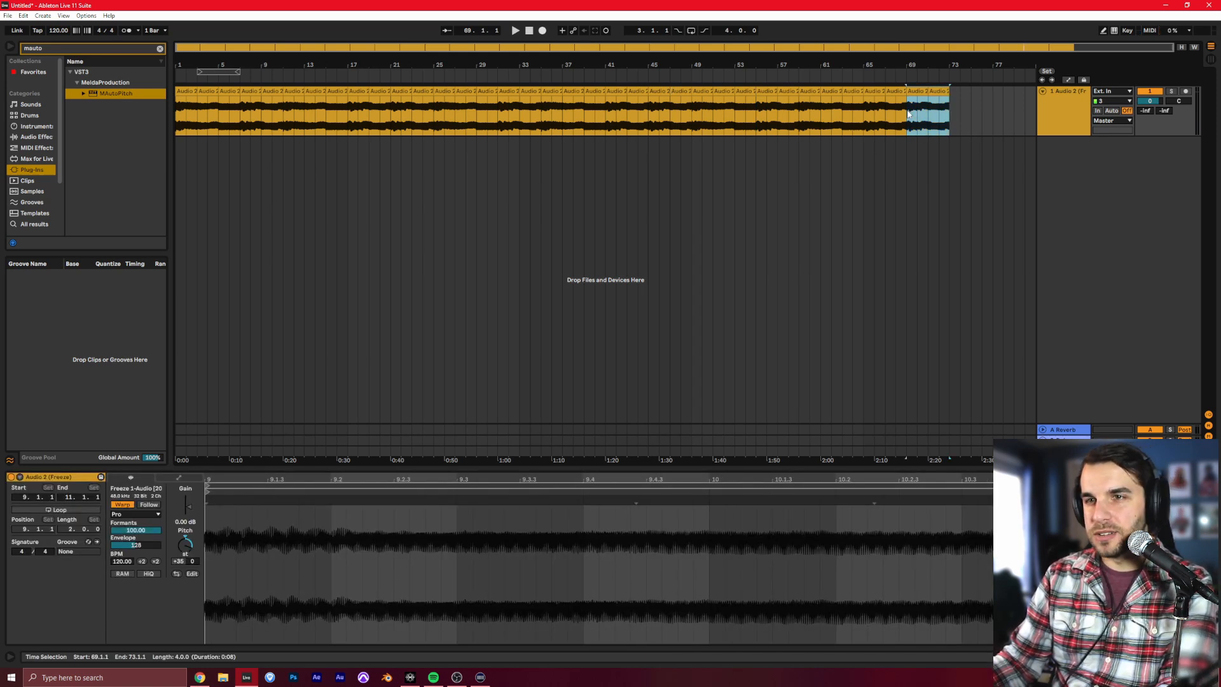
left_click(887, 126)
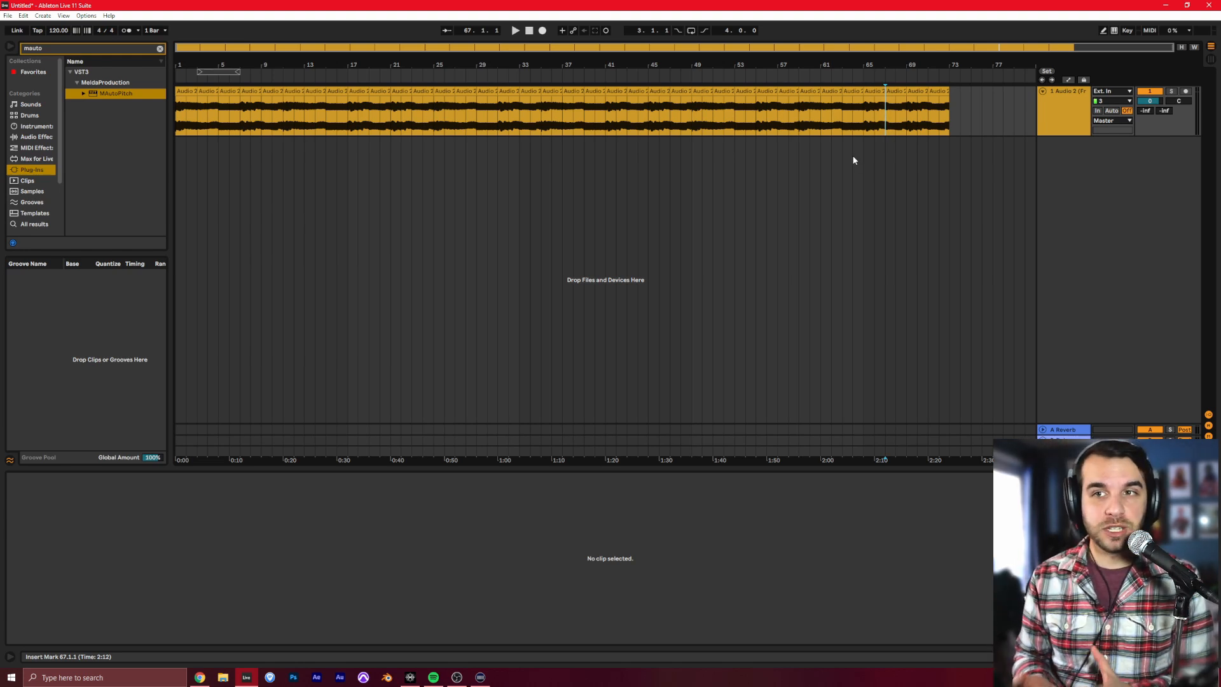
left_click(948, 116)
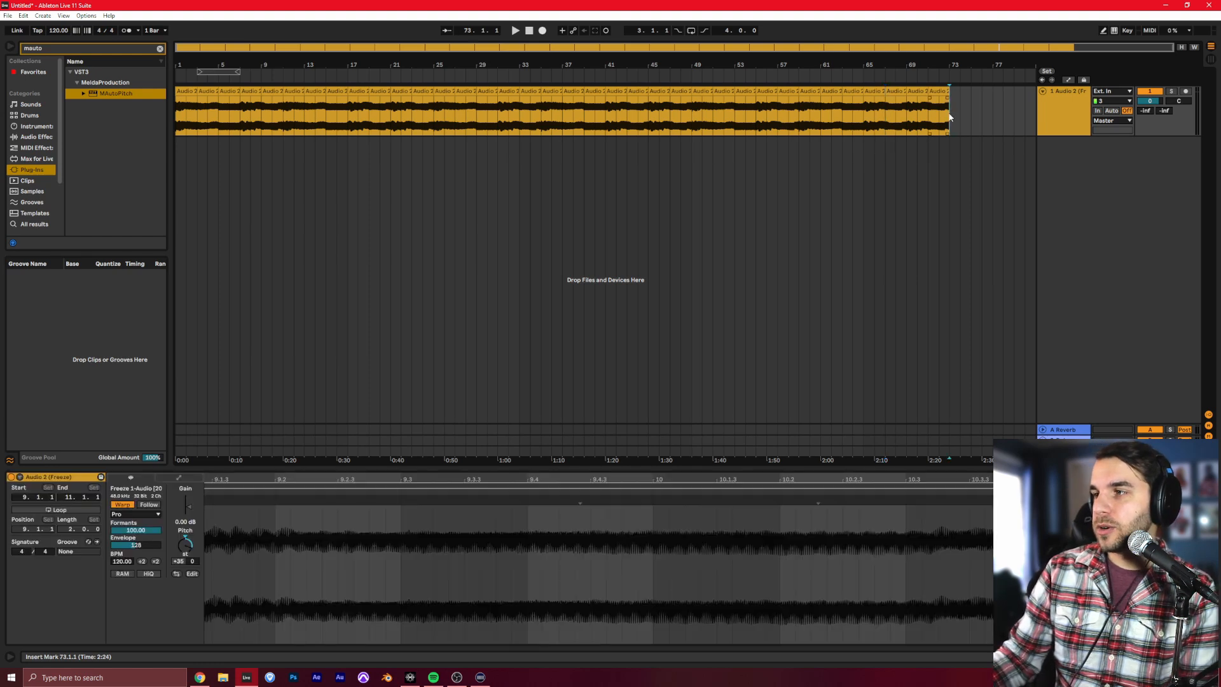
Step: Select all 36 clips from 1.1.1 to 73.1.1 and consolidate them into one audio clip
mouse_move(949, 116)
left_mouse_down()
mouse_move(337, 108)
mouse_move(44, 39)
left_mouse_up()
left_click(23, 15)
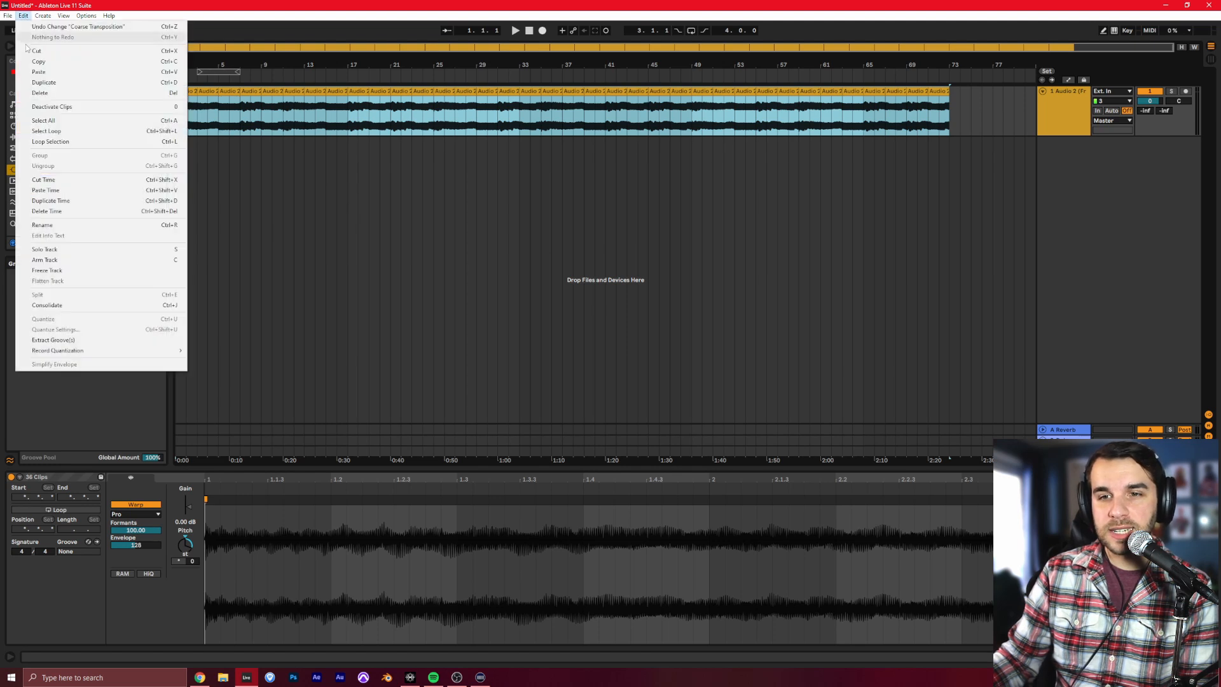
left_click(72, 308)
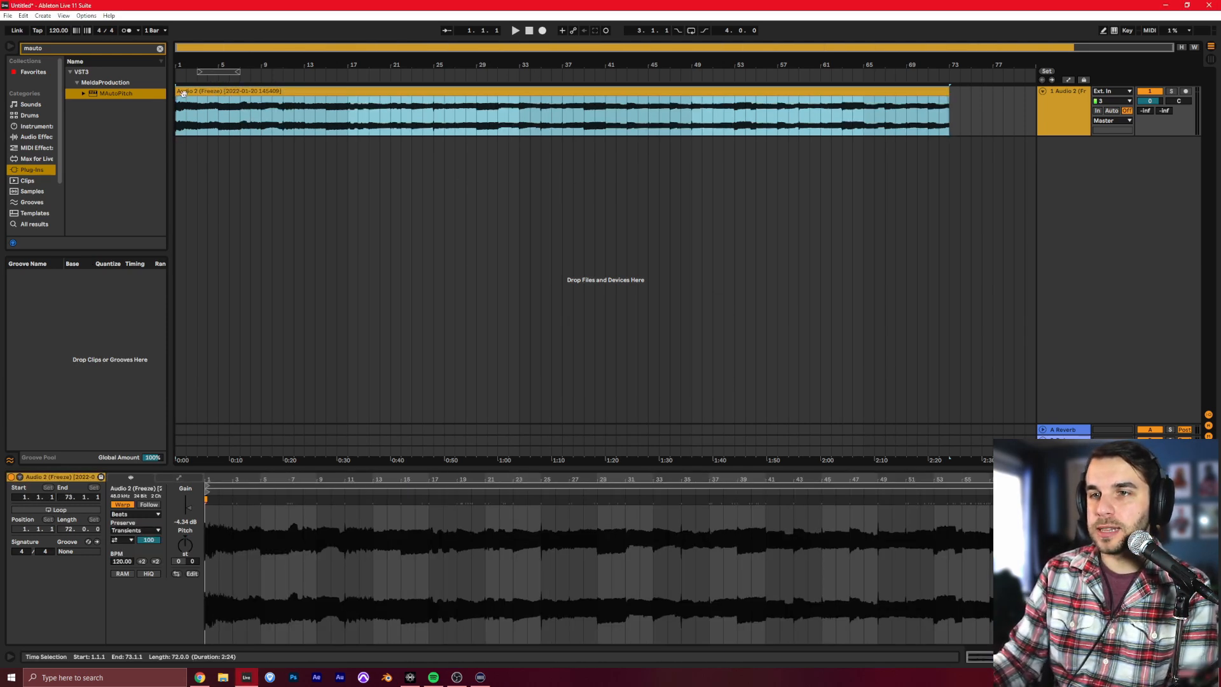
Step: Open the audio export settings, enable PCM encoding with the WAV file type, and leave without exporting
left_click(9, 16)
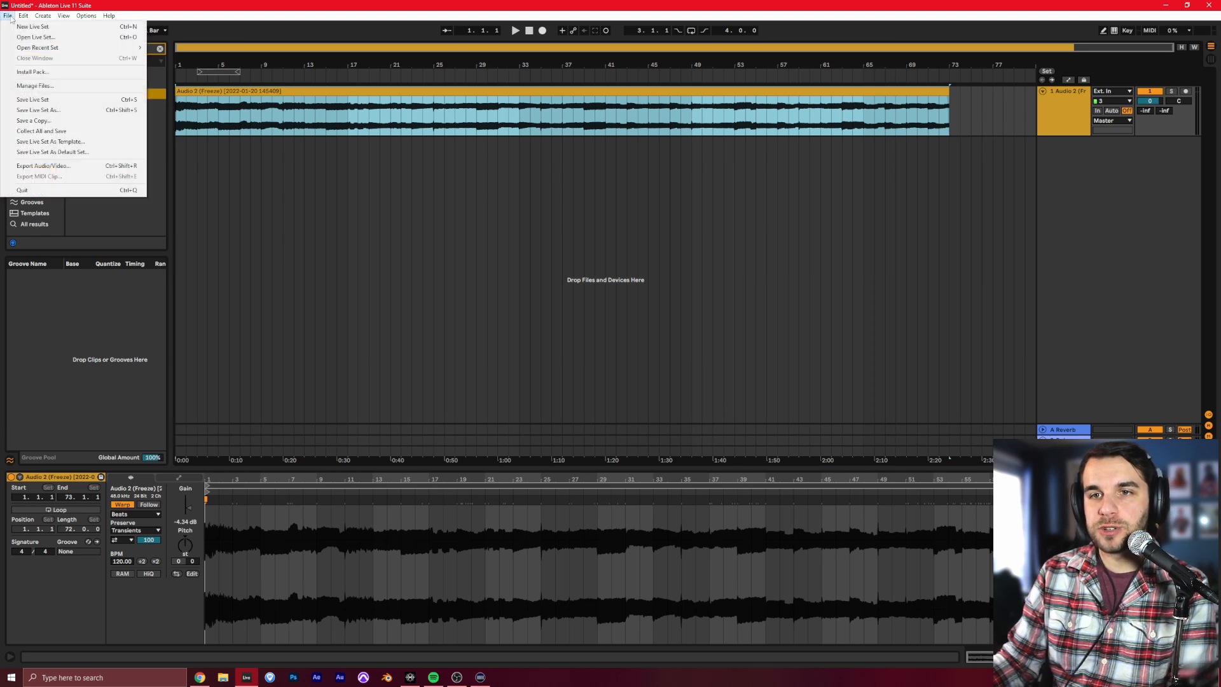
left_click(37, 167)
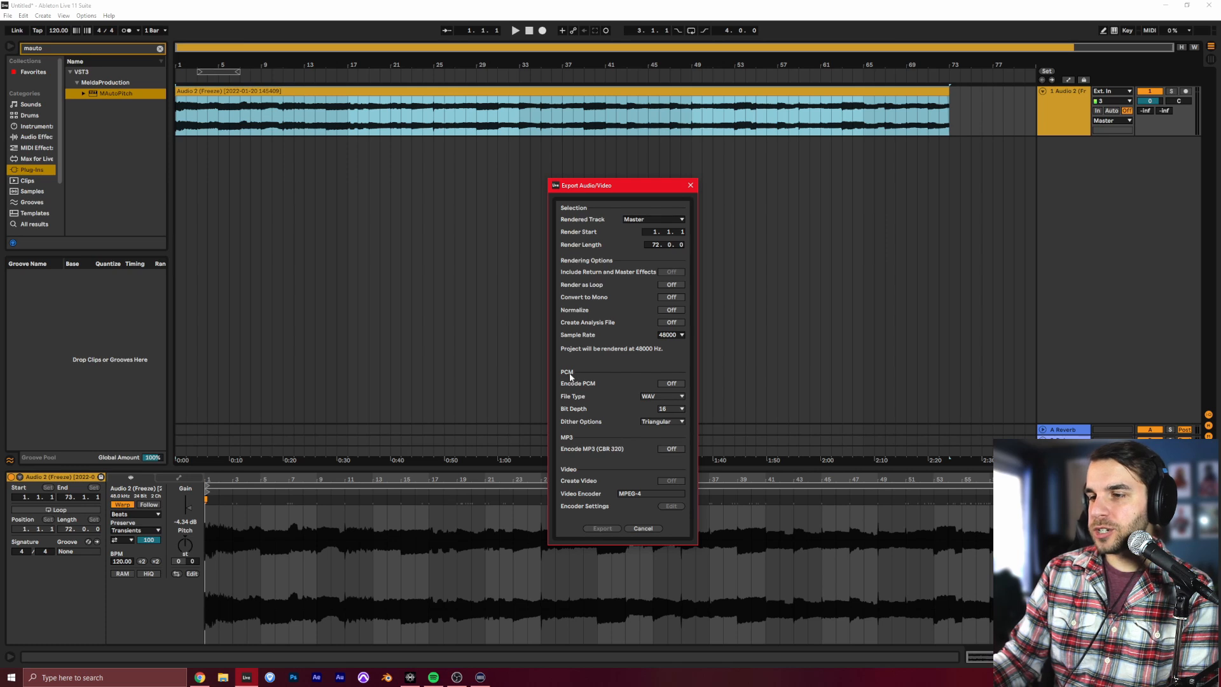
left_click(663, 384)
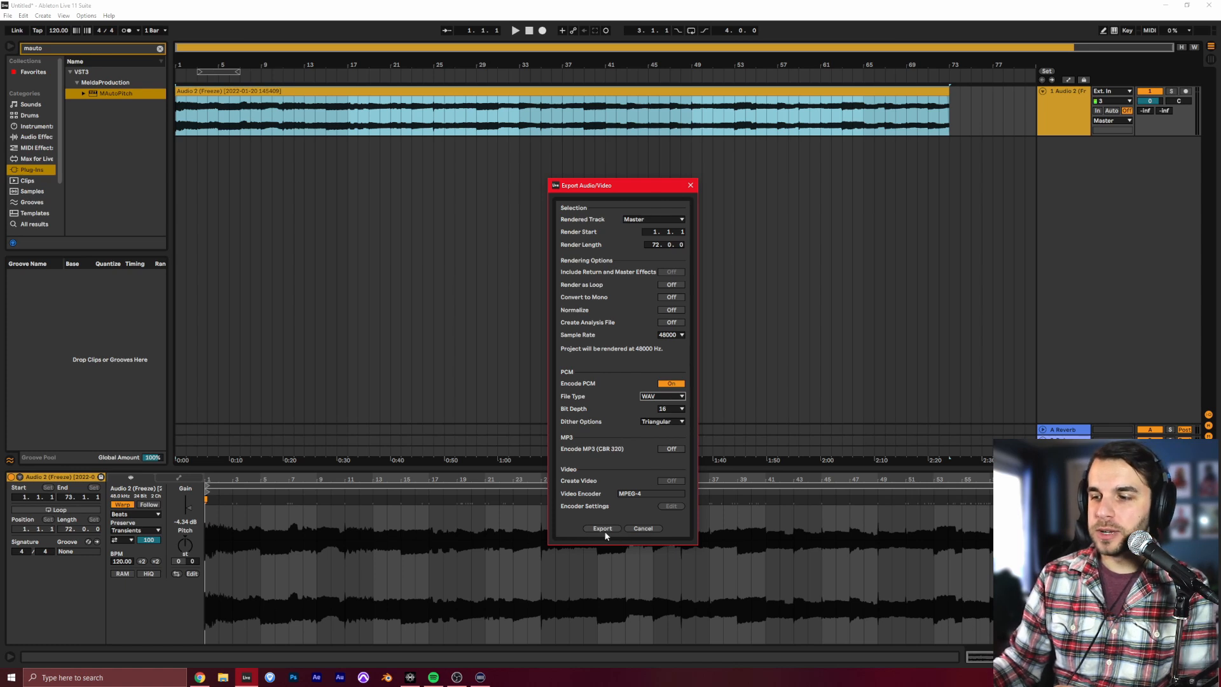
left_click(642, 528)
left_click(556, 350)
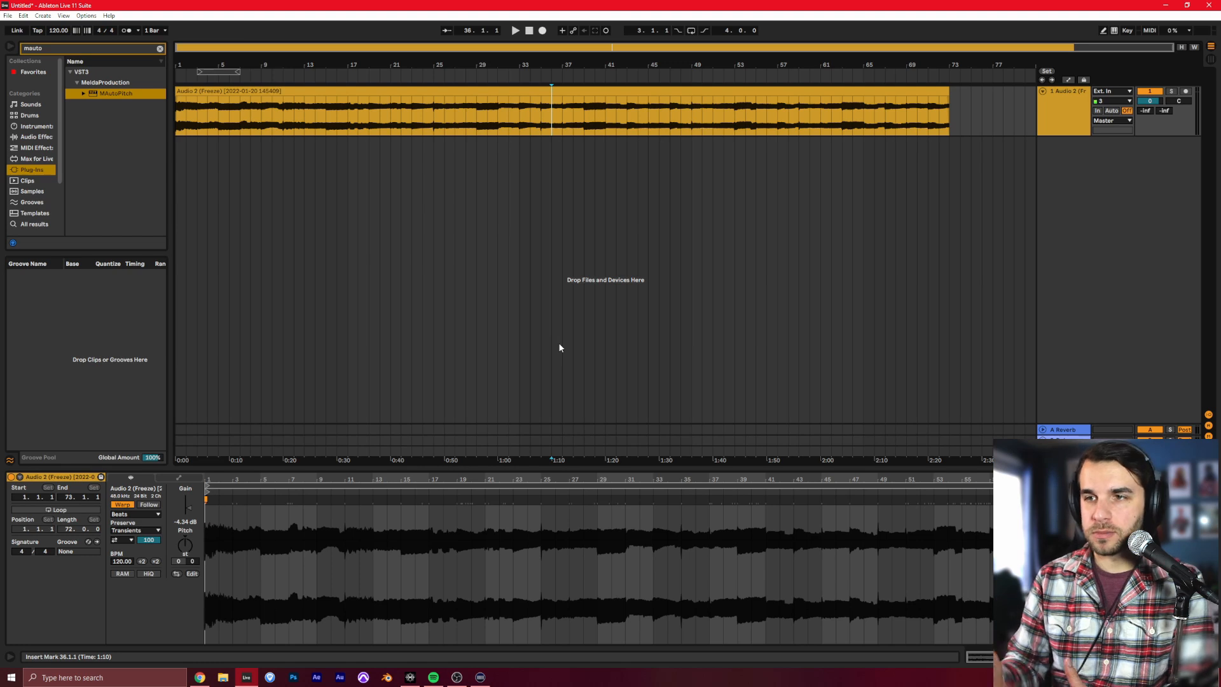
key("Right")
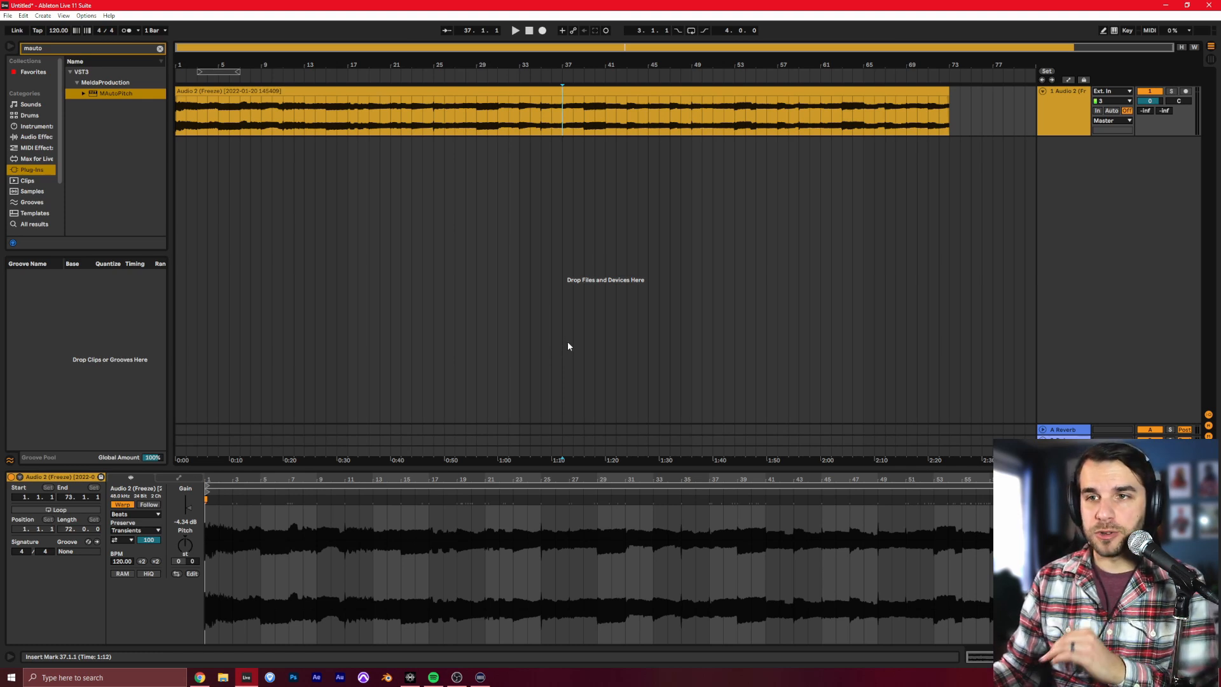
left_click(511, 312)
Step: Clear the browser search, add a Simpler instrument on a new track, and load the consolidated clip into it as the sample
left_click(160, 48)
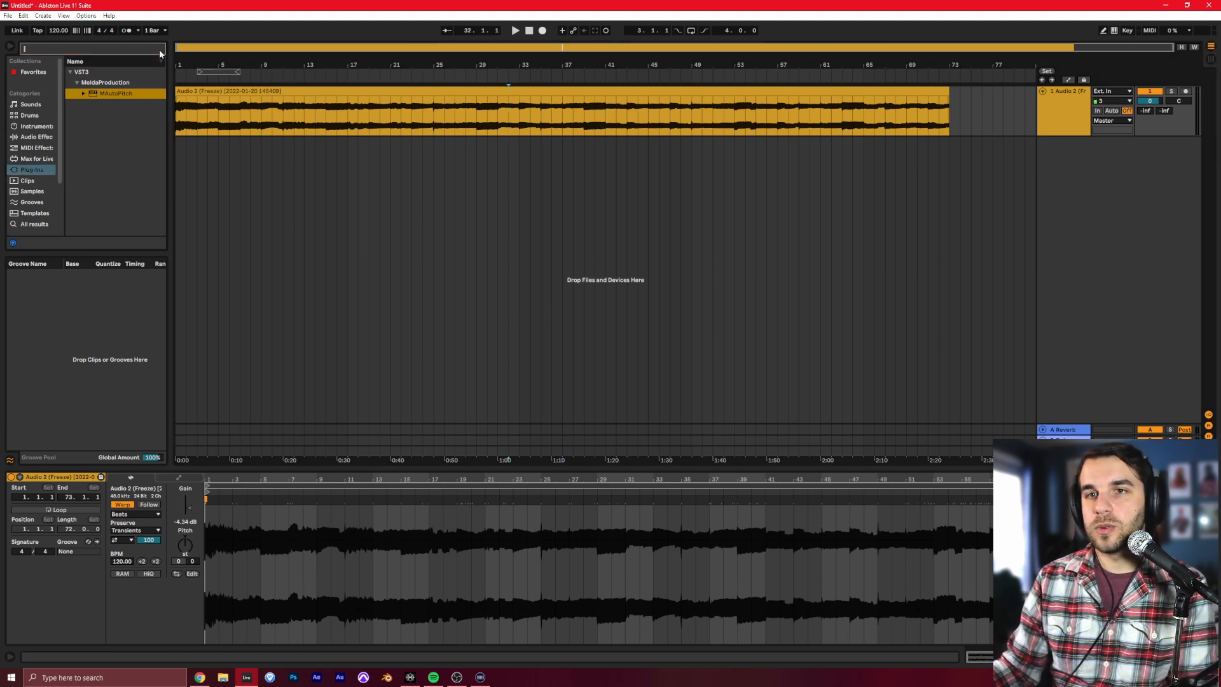
left_click(28, 127)
left_click(85, 182)
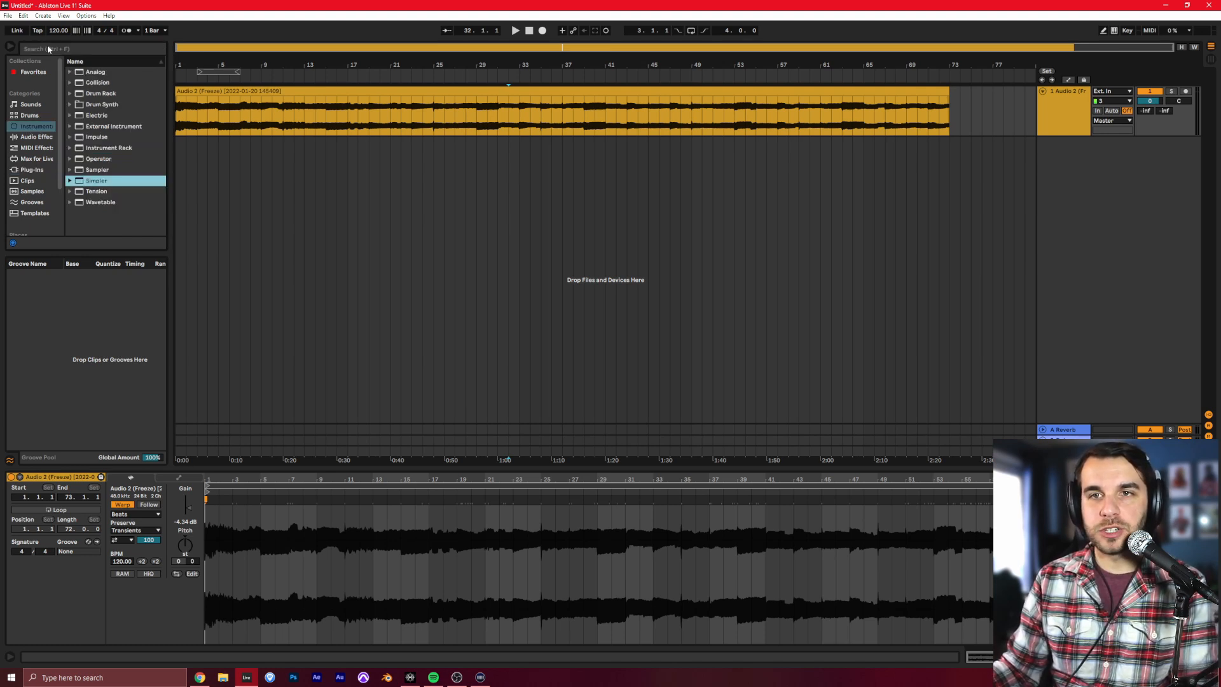
left_click_drag(112, 181, 316, 220)
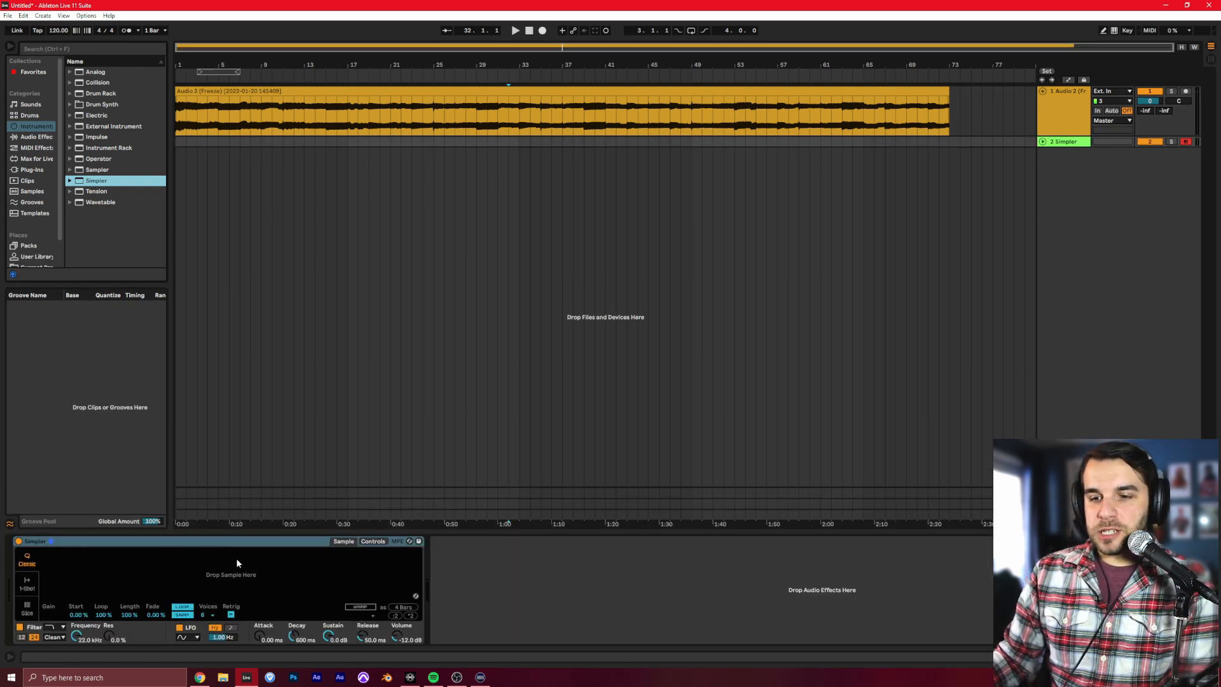
left_click(318, 89)
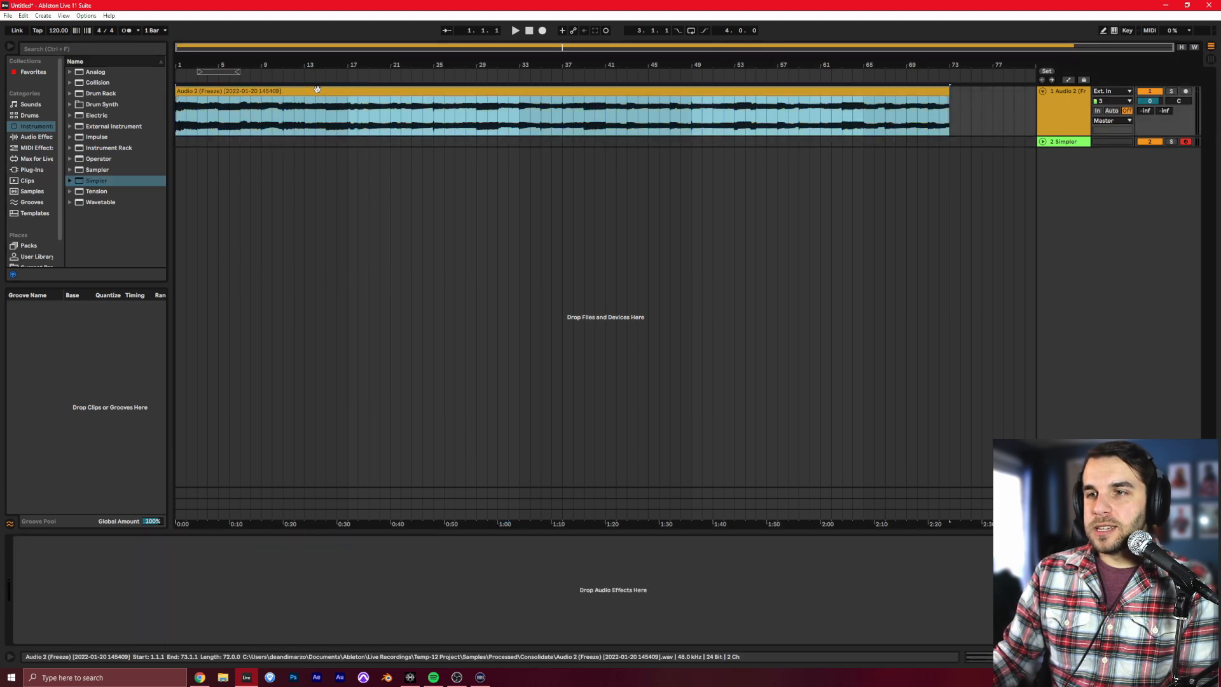
left_click_drag(287, 138, 223, 567)
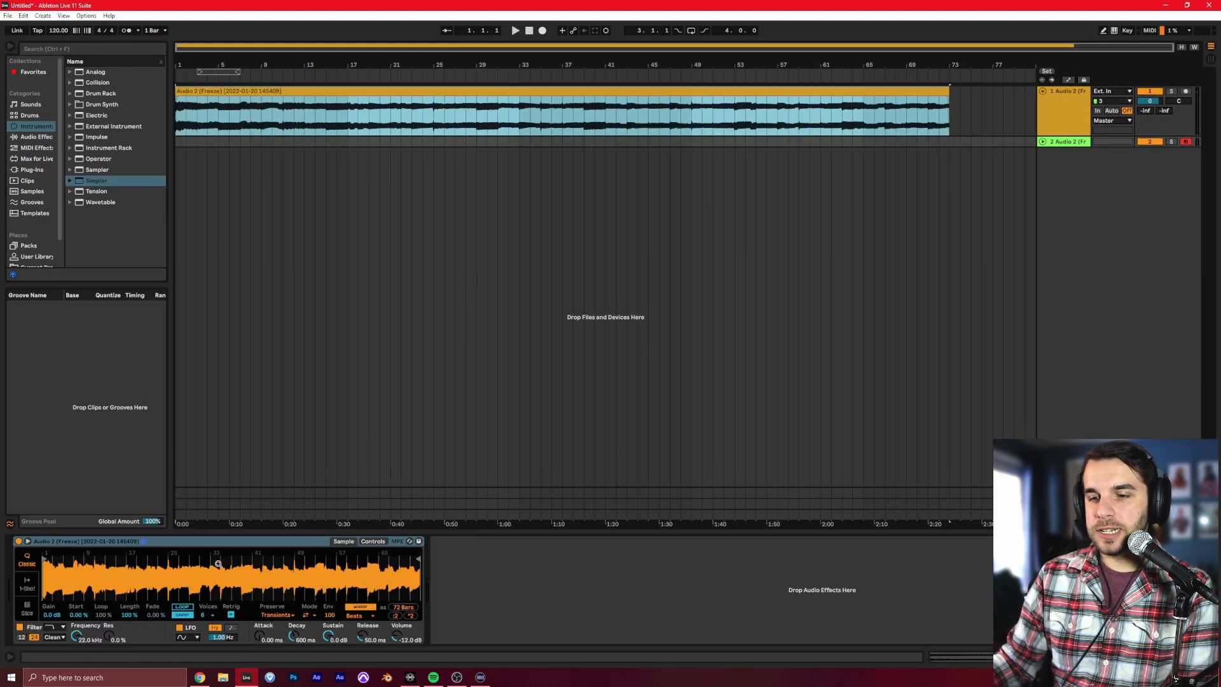
Step: Set Simpler to Slice mode, slicing the sample by Beat with a division of 2 Bars
left_click(28, 612)
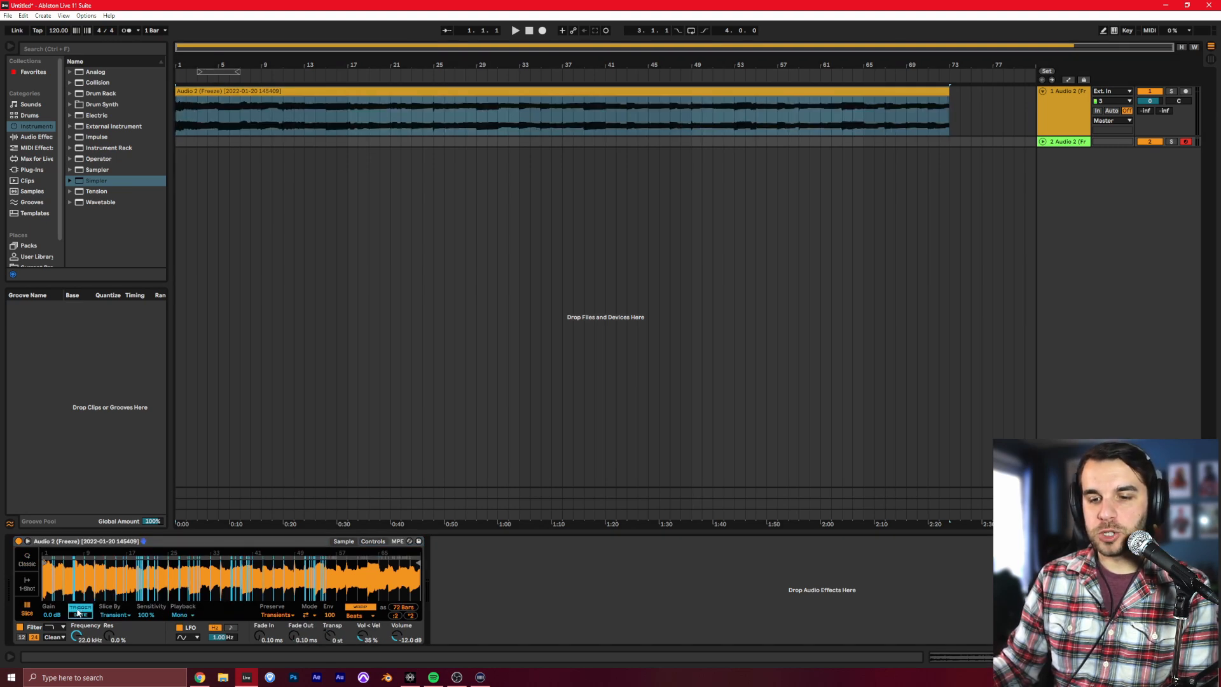
left_click(116, 614)
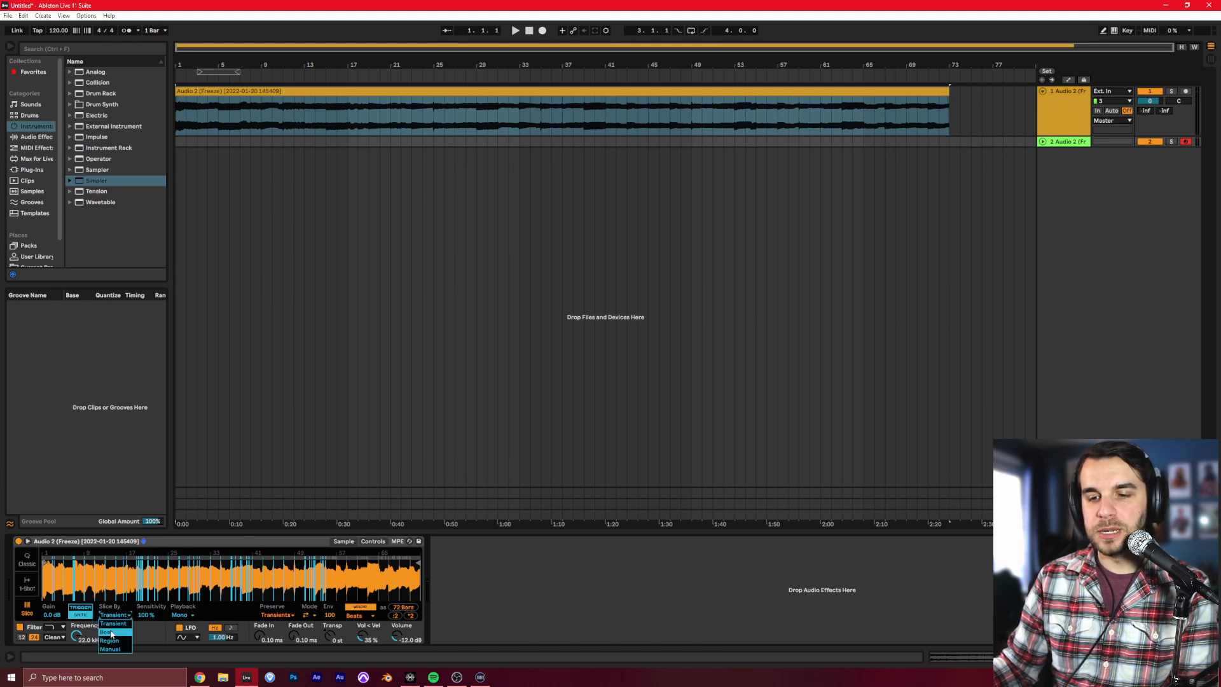
left_click(111, 632)
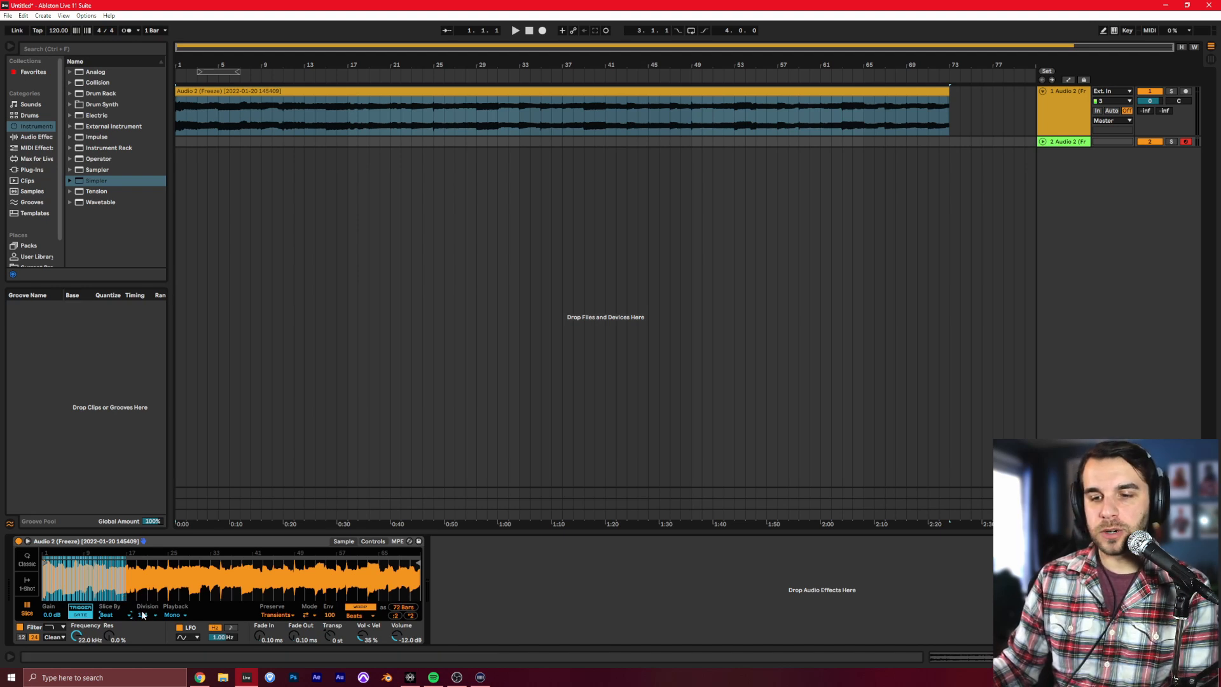
left_click(143, 615)
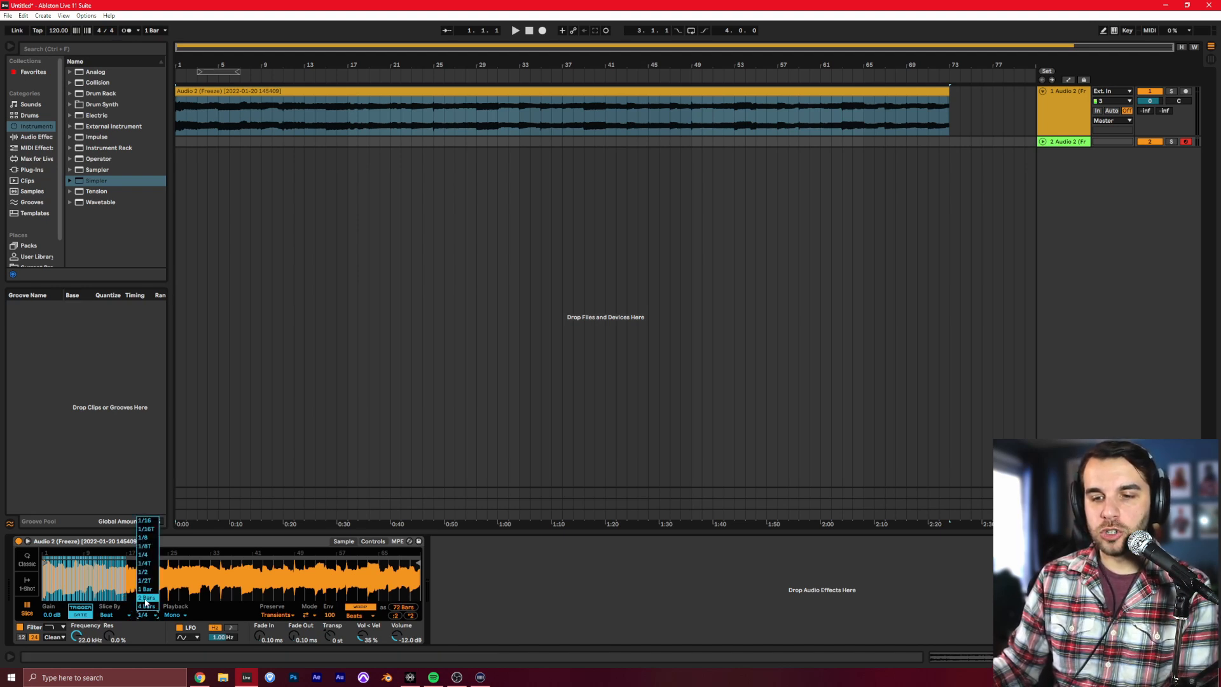
left_click(145, 599)
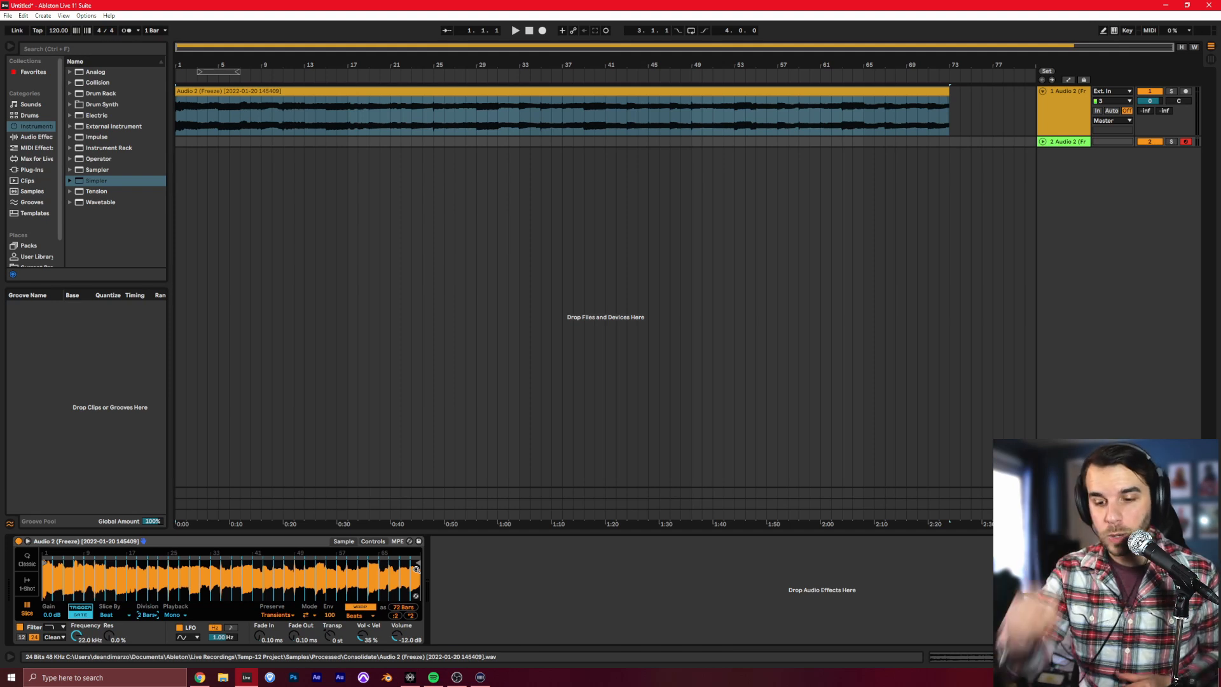
Step: Enable the computer MIDI keyboard and play several of the Simpler slices as notes
left_click(87, 15)
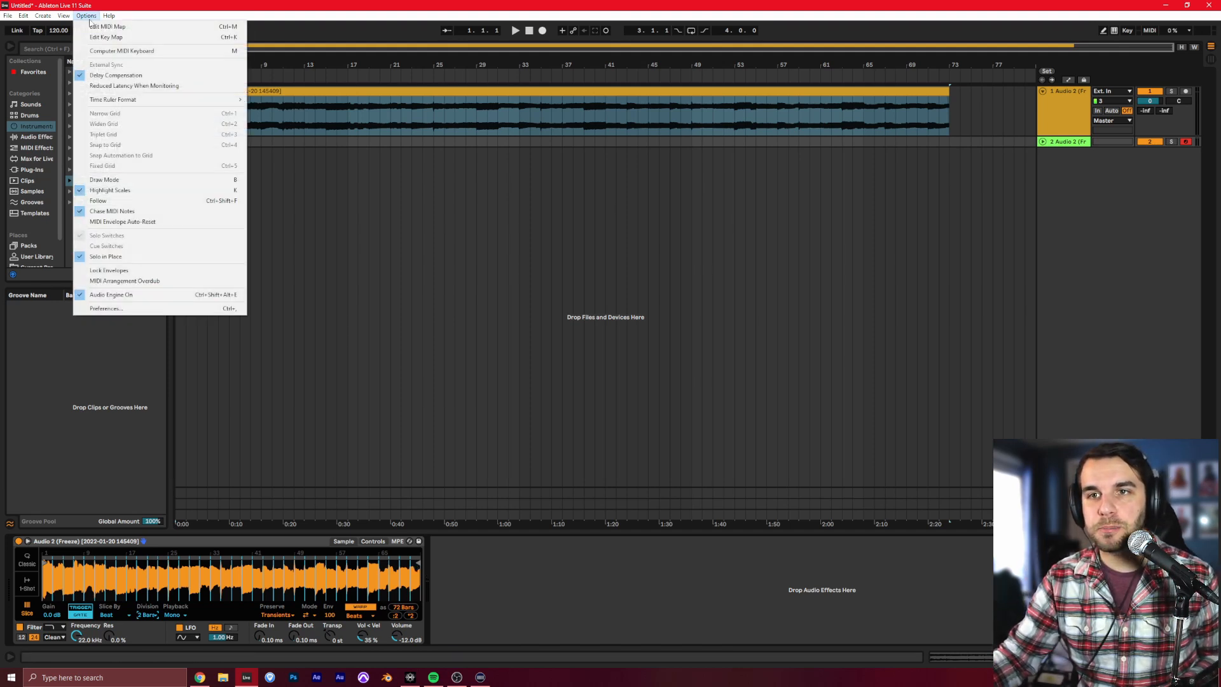
left_click(115, 52)
key("a")
key("s")
key("d")
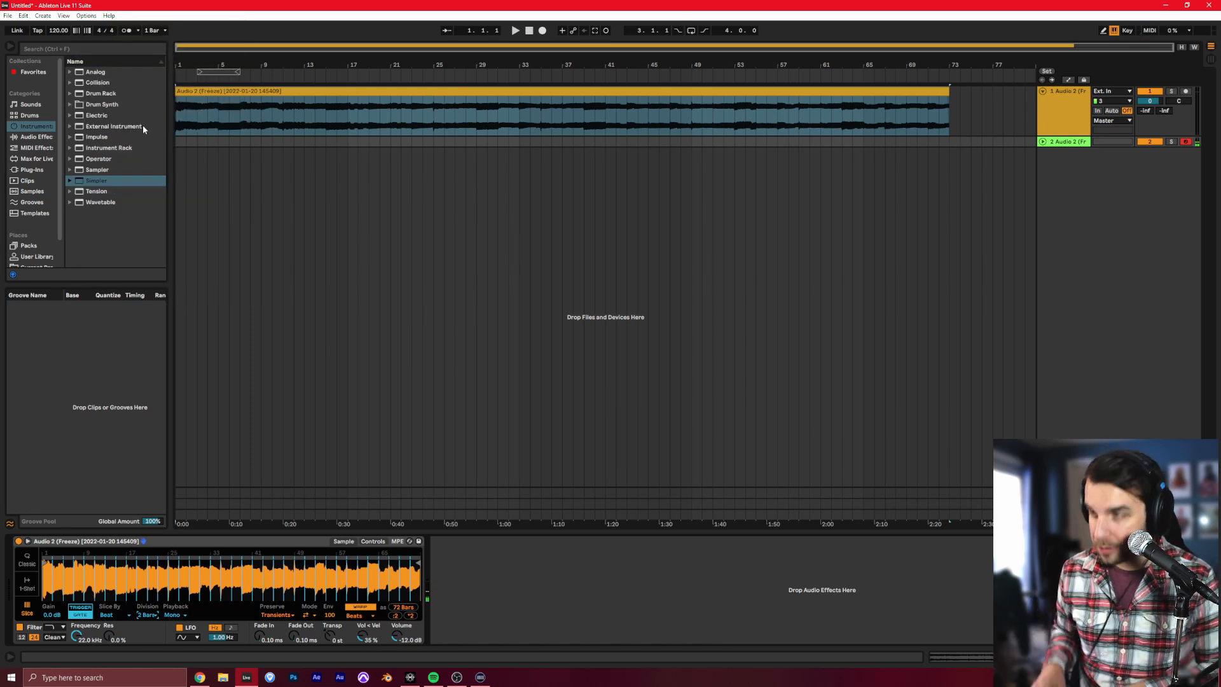
key("a")
key("s")
key("d")
key("g")
key("f")
key("d")
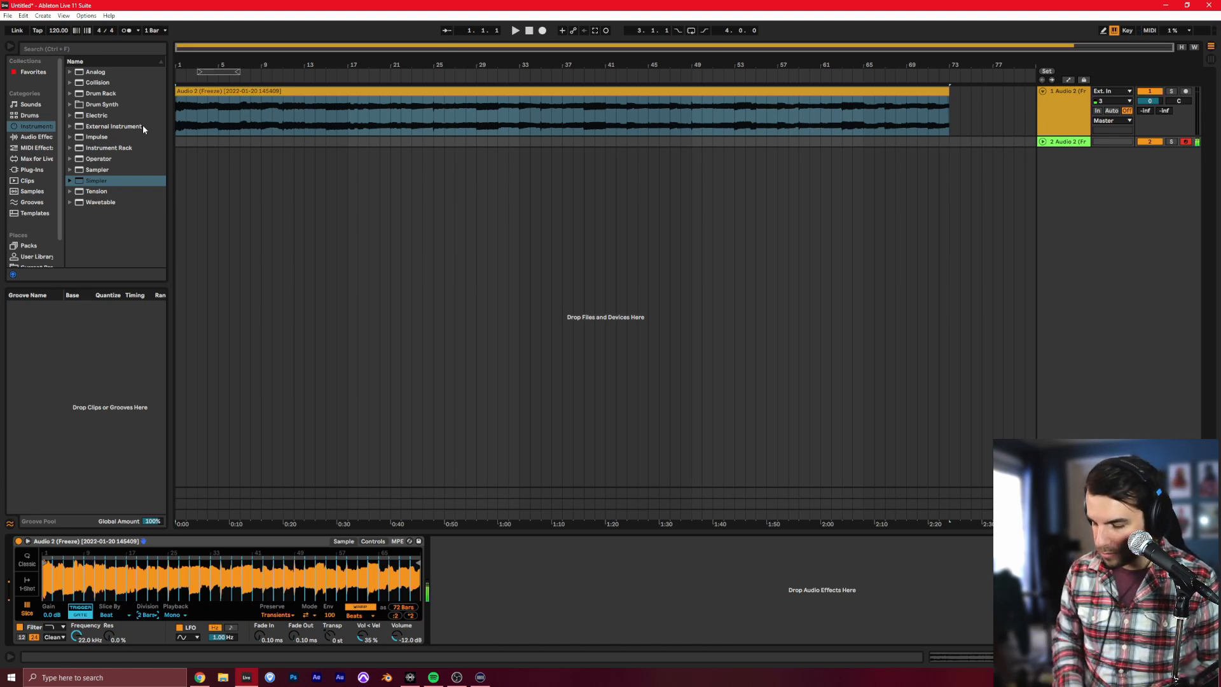